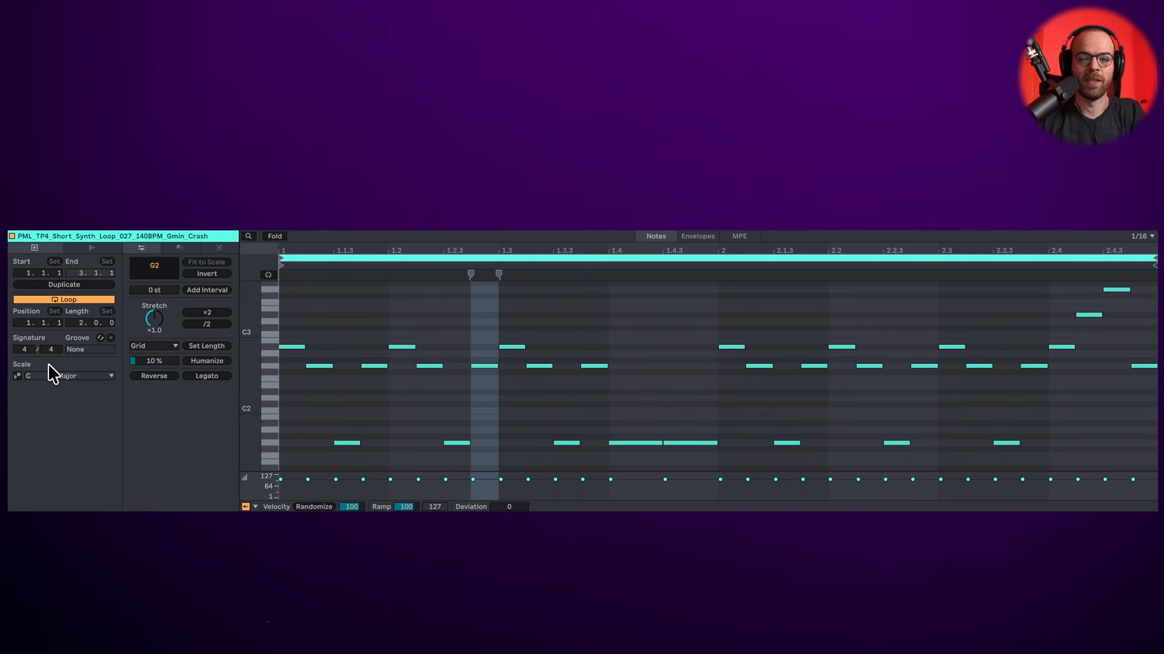
# Enable the scale setting for the MIDI clip and set it to G Minor
pyautogui.click(20, 374)
pyautogui.click(31, 376)
pyautogui.click(38, 456)
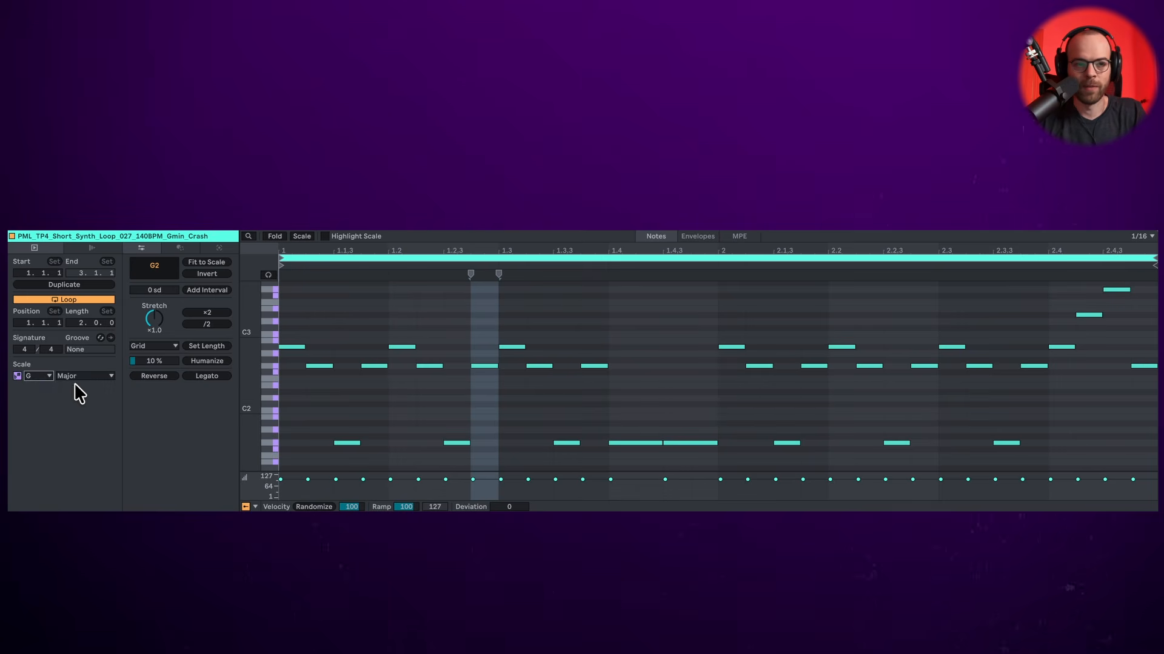
pyautogui.click(77, 376)
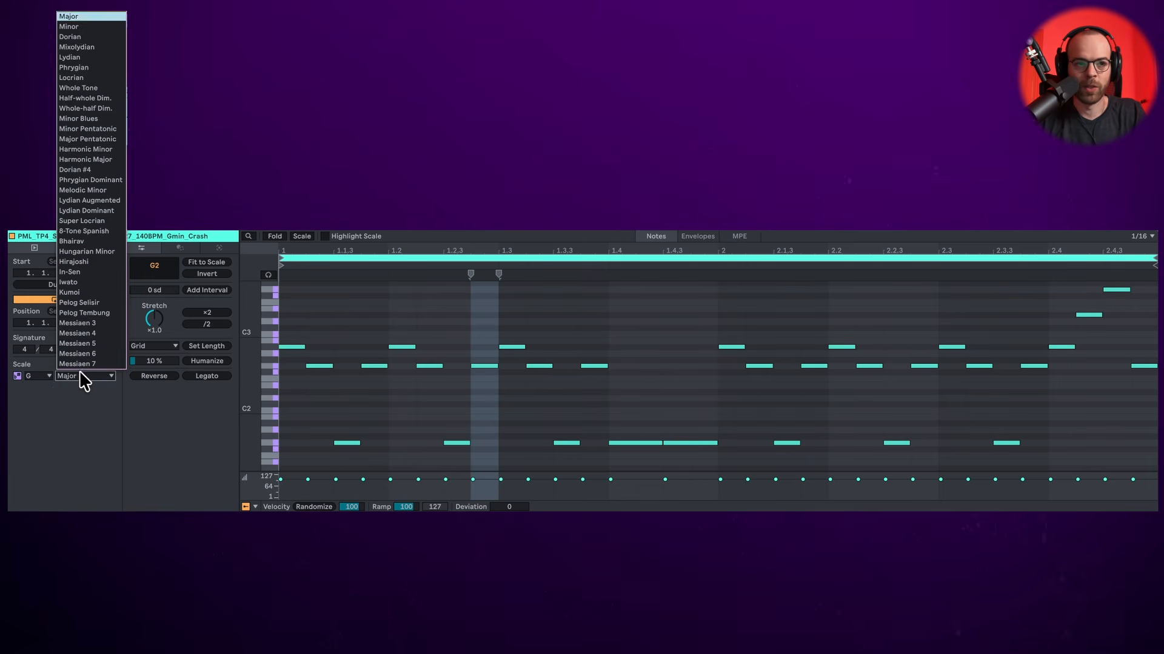
pyautogui.click(79, 26)
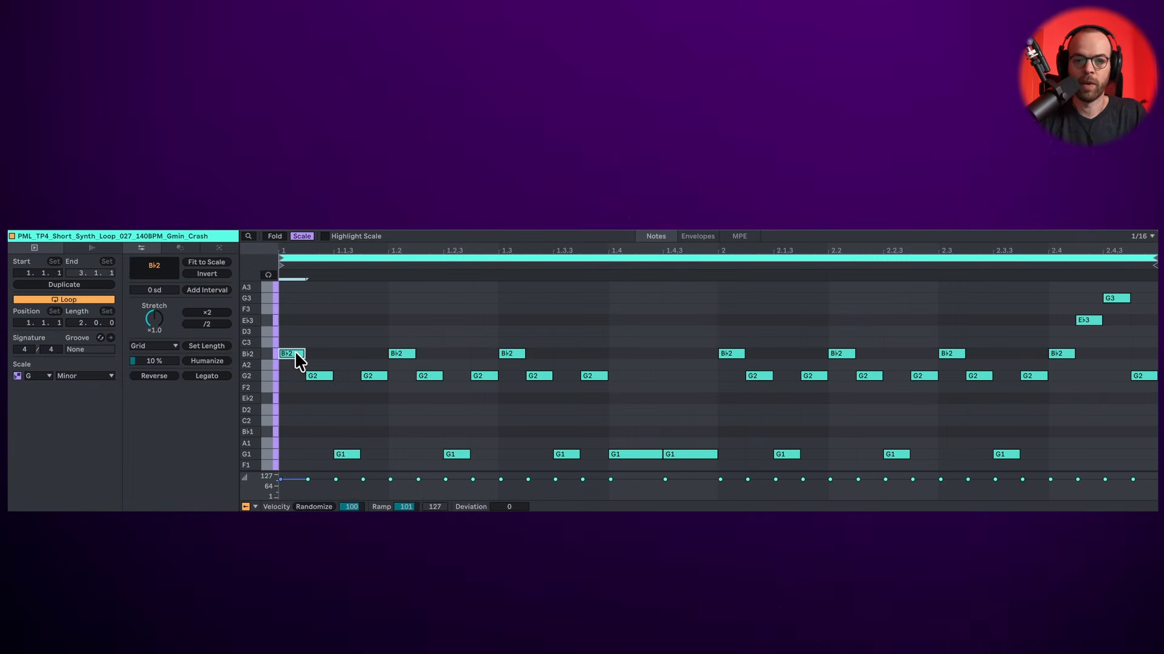
# Examine the clip's opening B♭2 note, the two long G1 notes and the closing B♭2, E♭3 and G3 run, and play the pattern
pyautogui.click(296, 353)
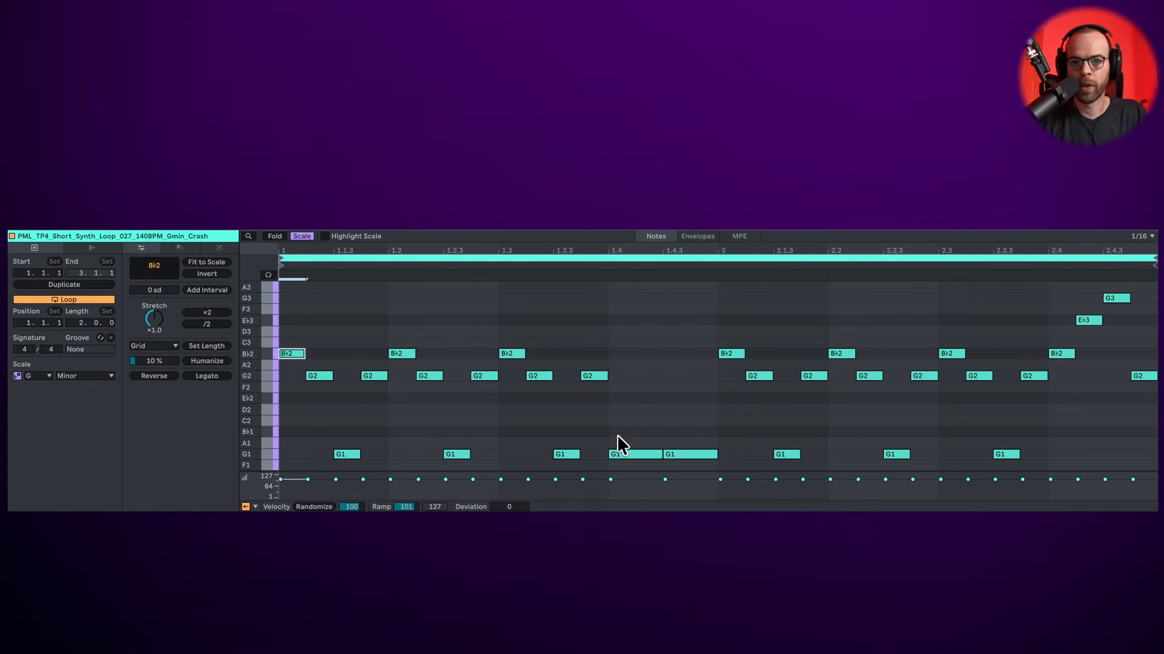
pyautogui.moveTo(618, 437); pyautogui.dragTo(686, 455)
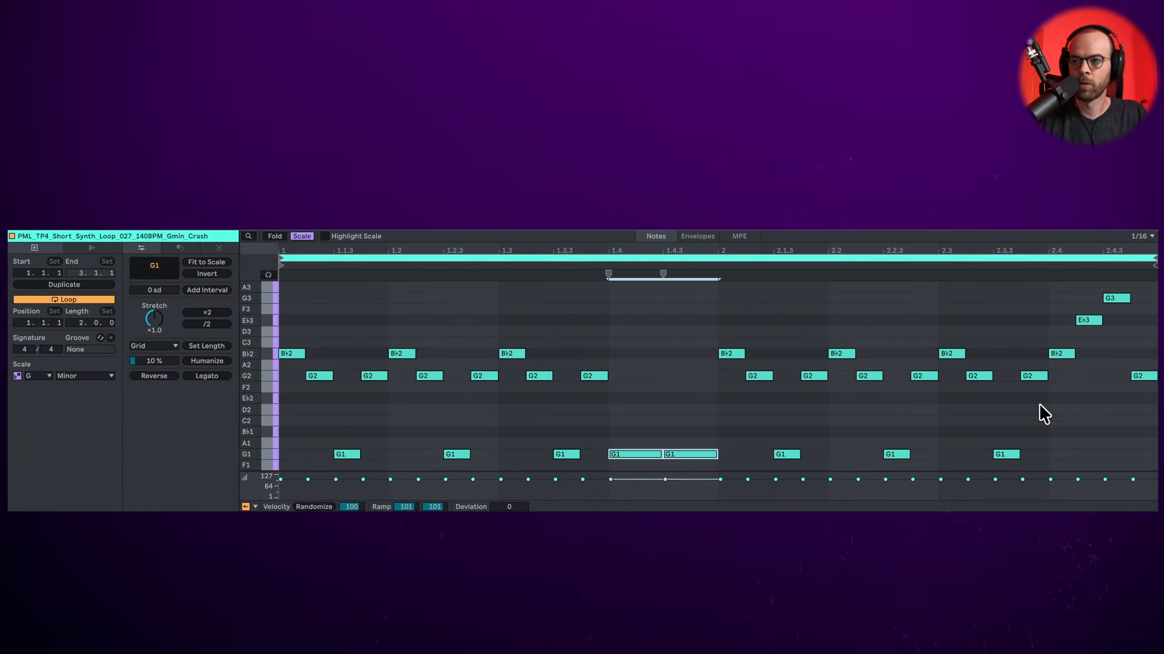
pyautogui.moveTo(1038, 402); pyautogui.dragTo(1111, 293)
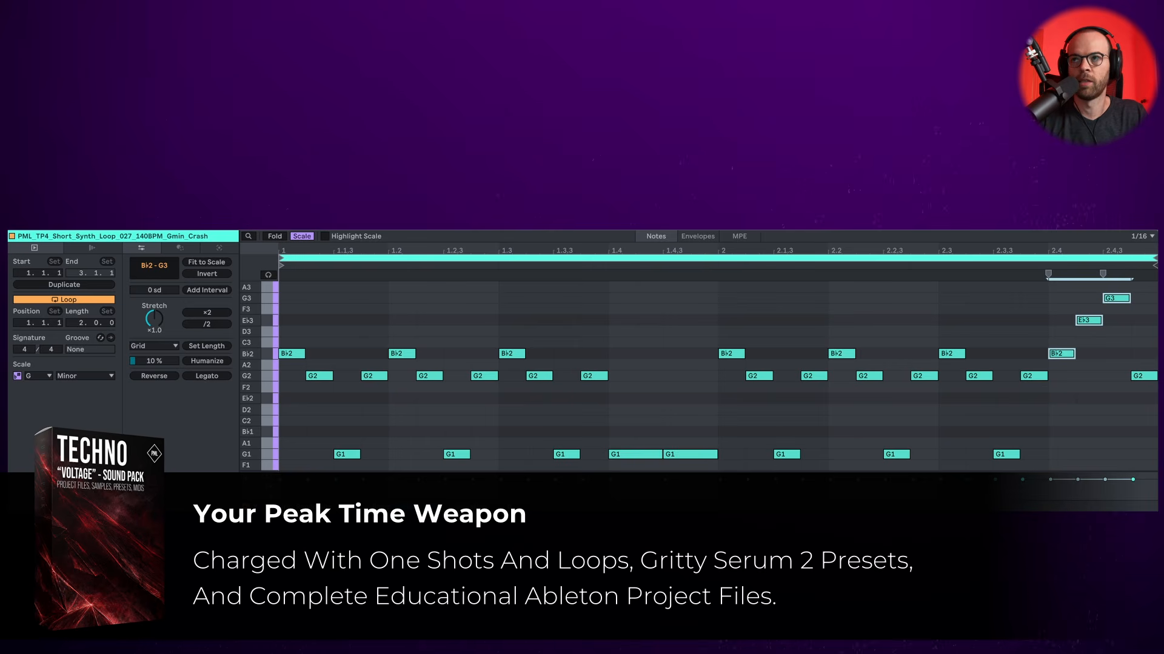
pyautogui.press('space')
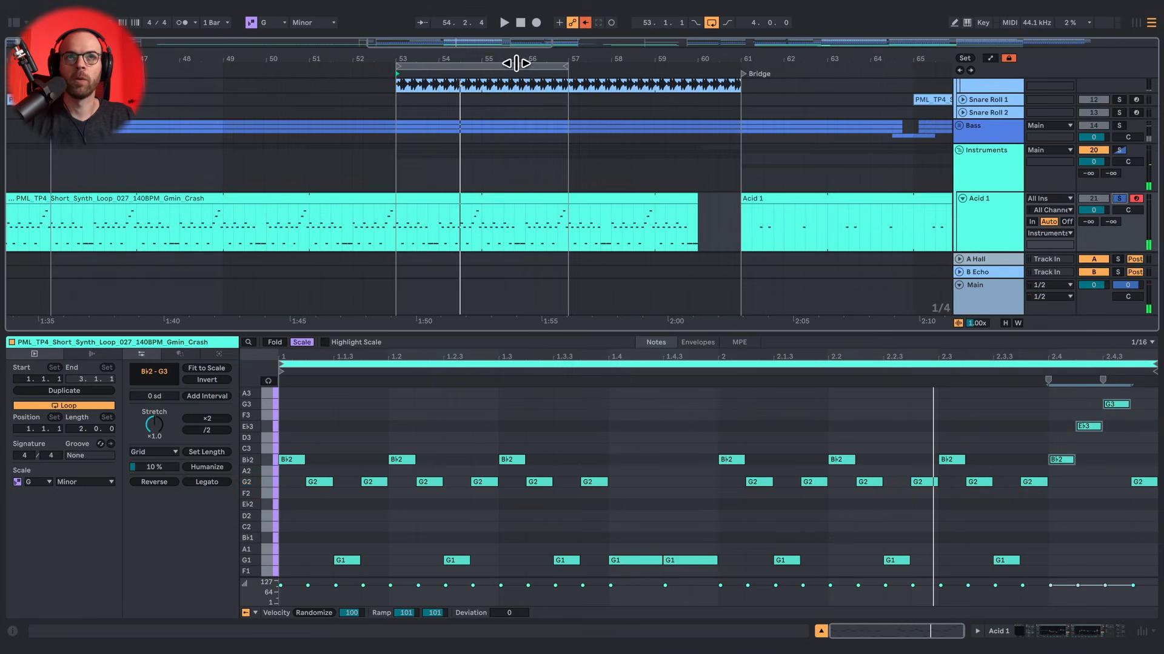
# Compare the Bridge's Acid 1 clip with the Drop's clip in the arrangement, and select bars 53 to 57 on the Acid 1 track
pyautogui.scroll(-6, 516, 63)
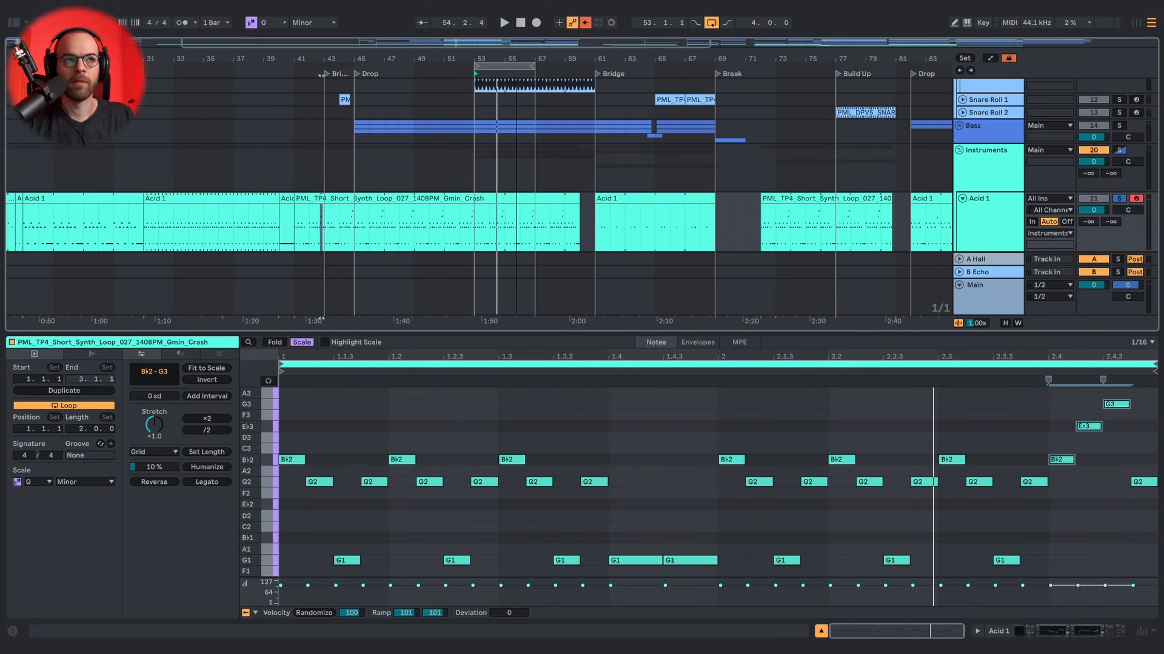
pyautogui.scroll(-3, 503, 63)
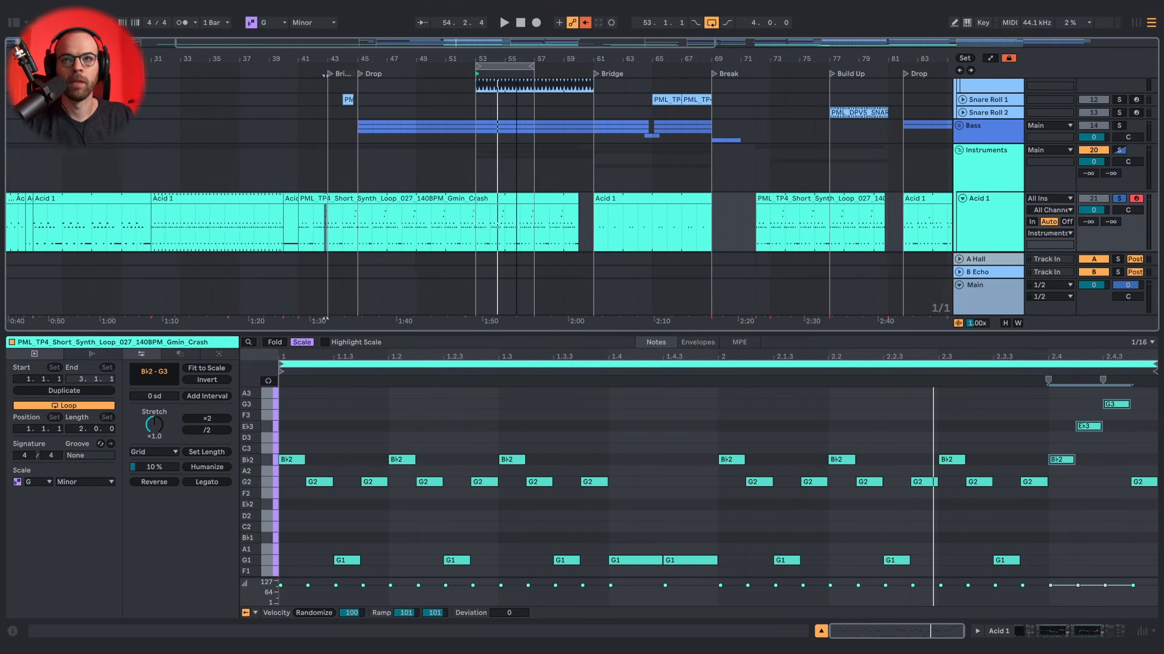
pyautogui.click(596, 198)
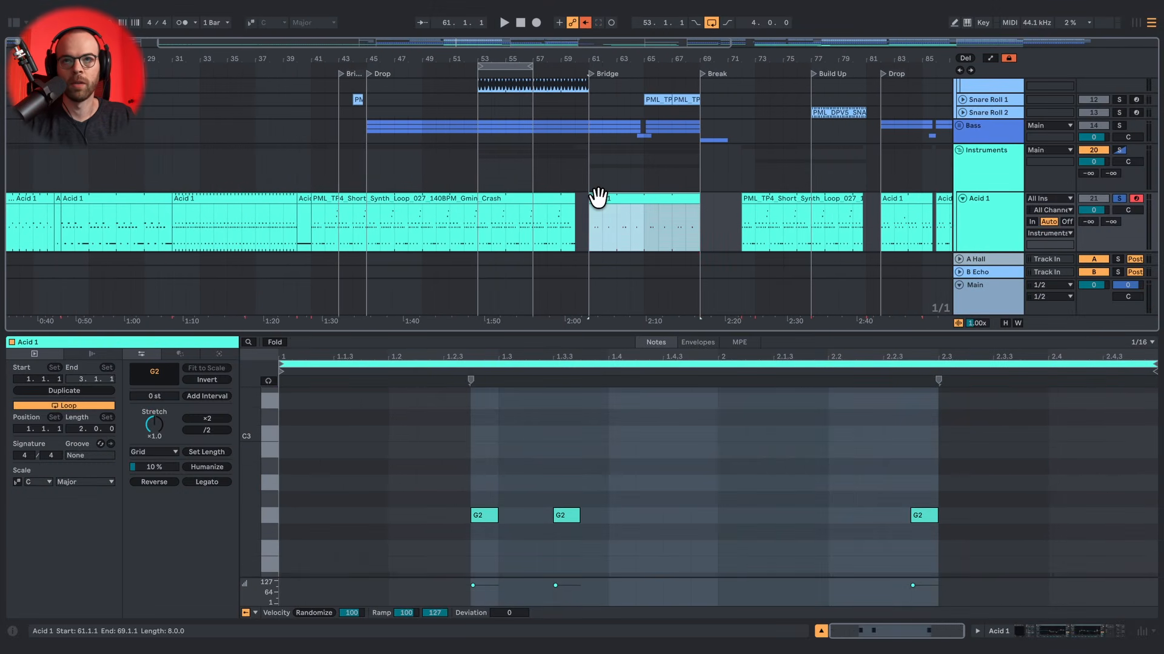
pyautogui.click(476, 215)
pyautogui.hscroll(10, 477, 215)
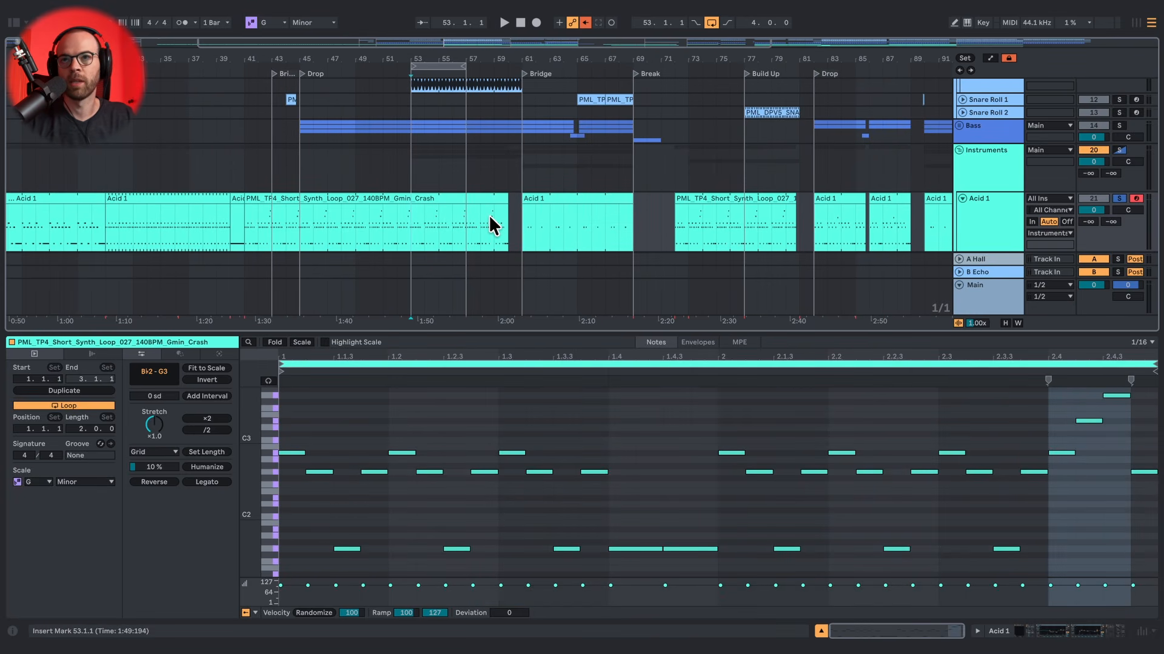
pyautogui.hscroll(-6, 539, 217)
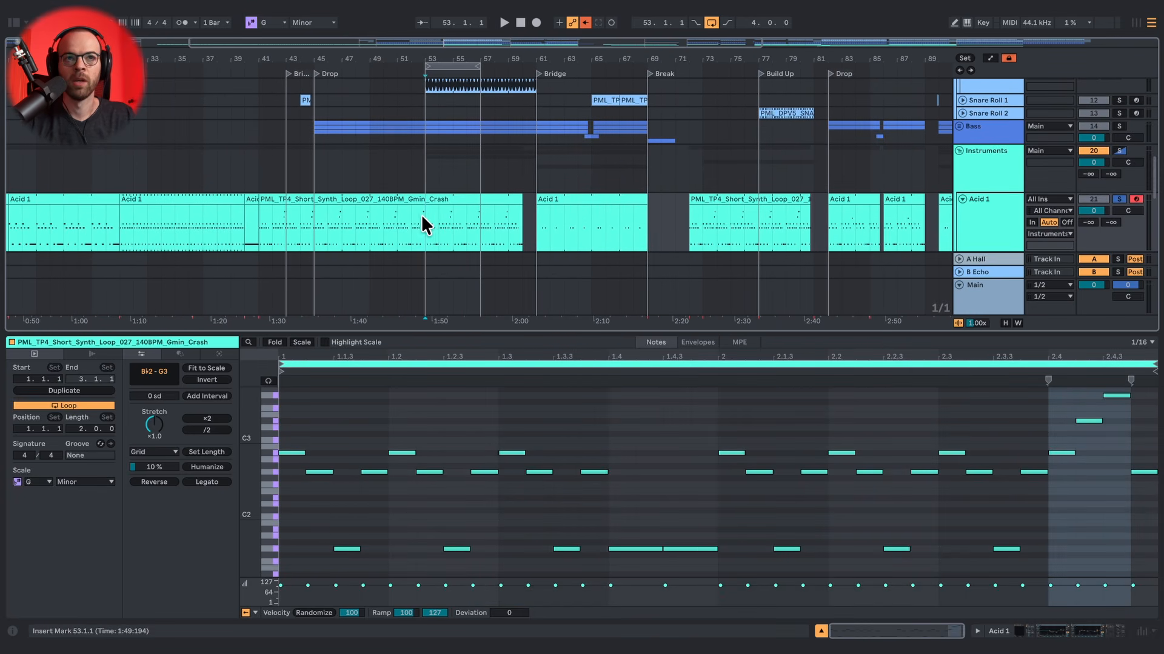
pyautogui.moveTo(424, 215); pyautogui.dragTo(474, 216)
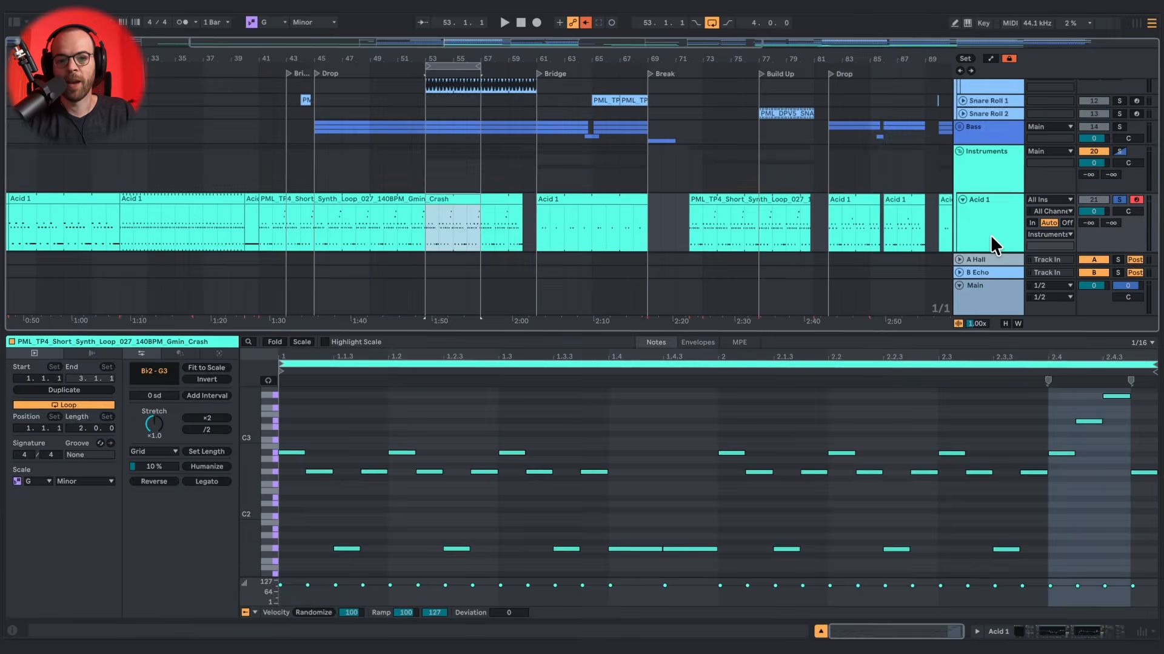
# Open the Serum 2 instrument on the Acid 1 track and display Envelope 1
pyautogui.click(990, 234)
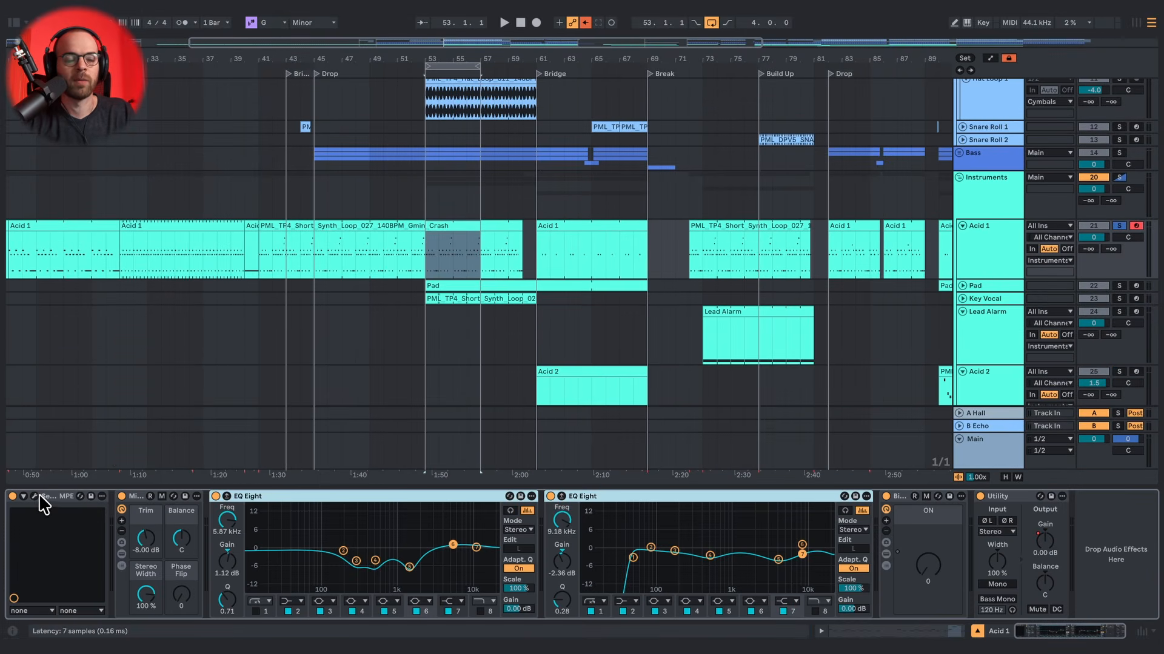
pyautogui.click(36, 496)
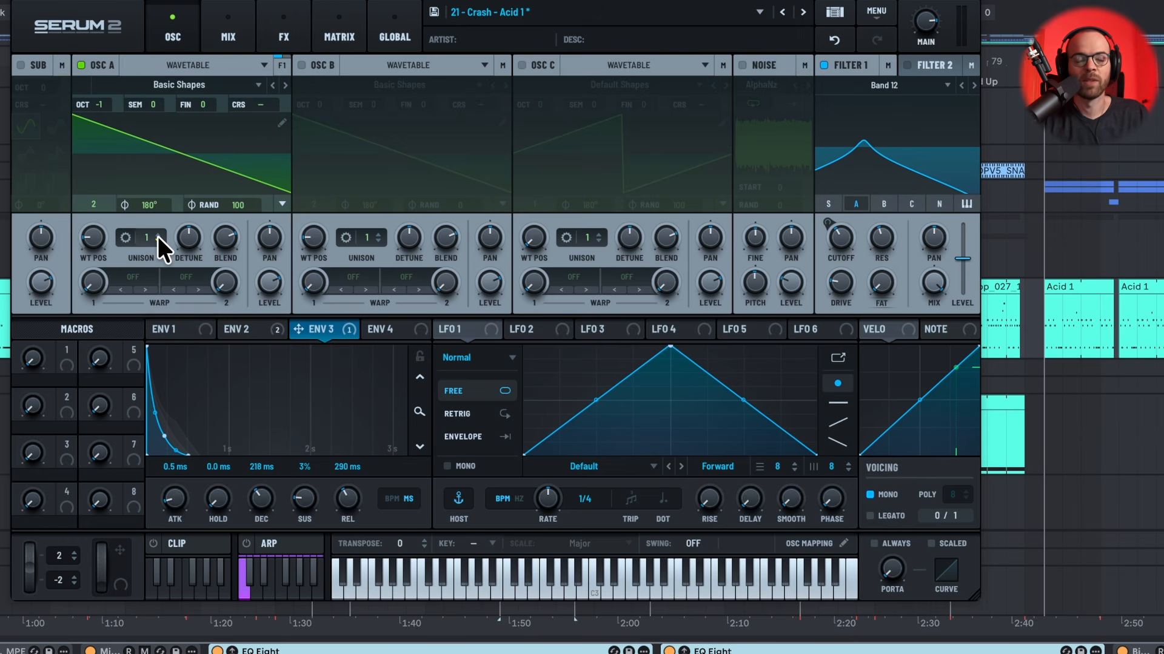
pyautogui.click(198, 333)
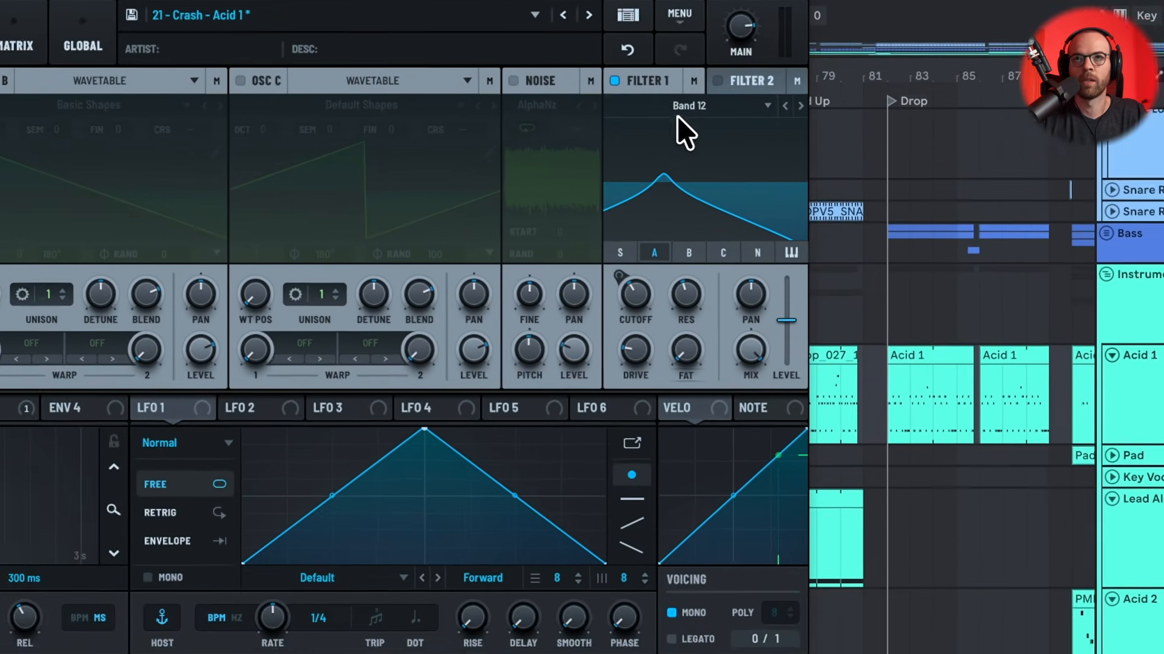
# Audition Filter 1 with the MG Low 12 type and return it to Band 12
pyautogui.click(879, 85)
pyautogui.moveTo(876, 105)
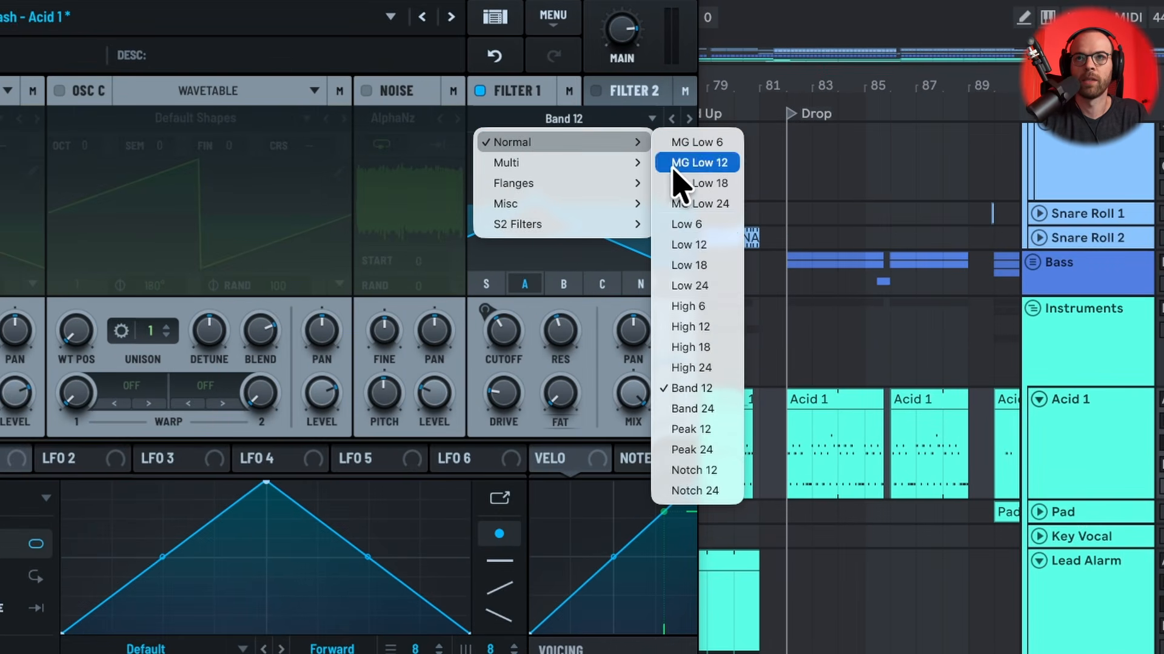
pyautogui.click(708, 160)
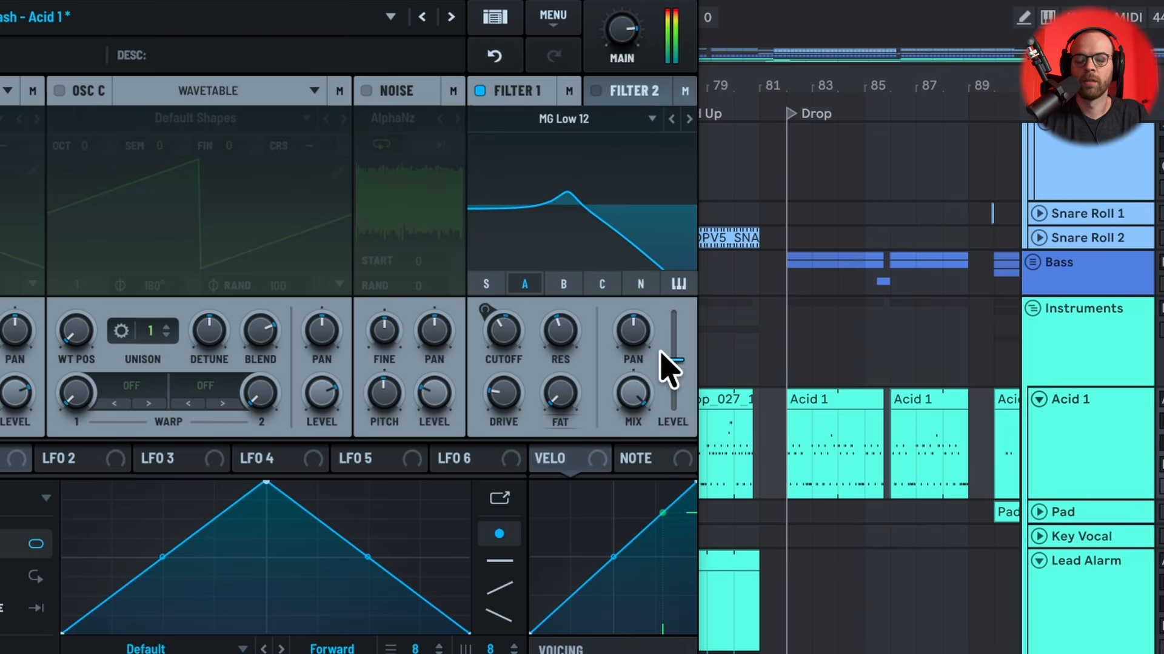
pyautogui.moveTo(570, 343)
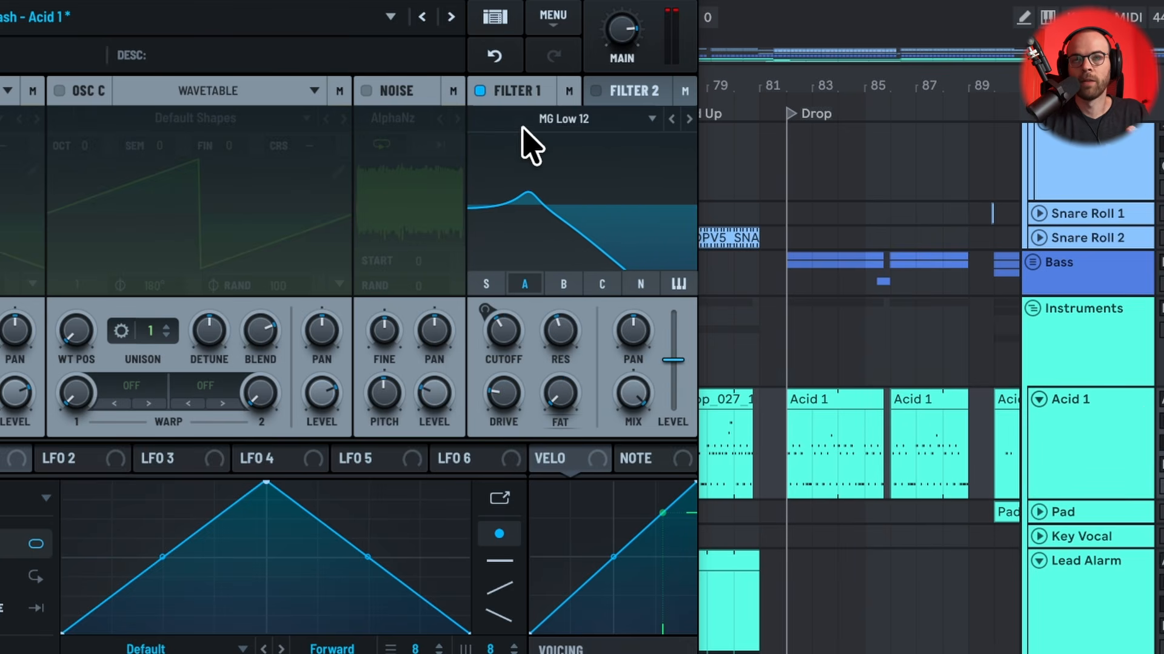
pyautogui.click(540, 121)
pyautogui.moveTo(548, 145)
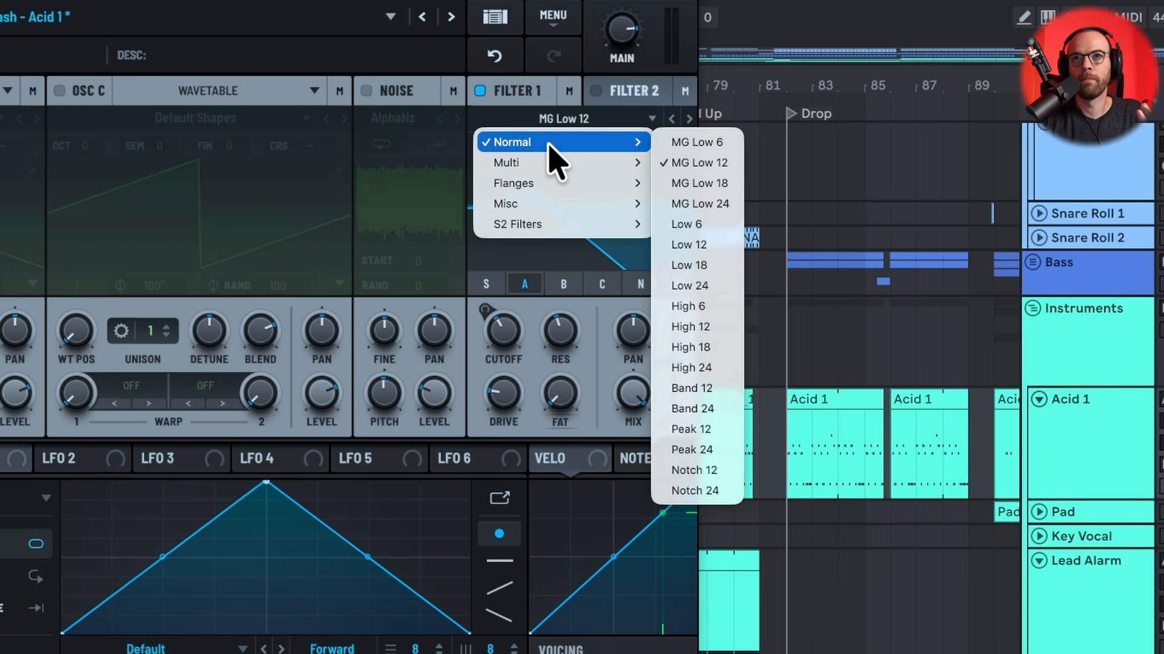
pyautogui.click(706, 387)
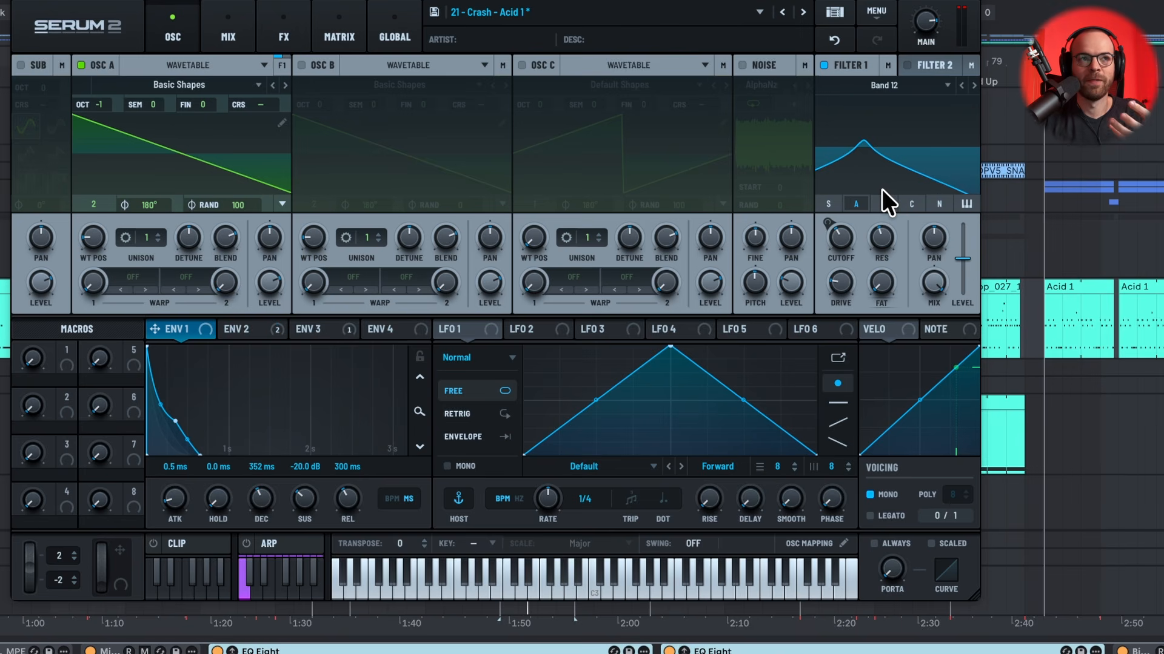
# Display Envelope 2, try Filter 1 with its resonance at 0 %, and undo the resonance change
pyautogui.click(259, 333)
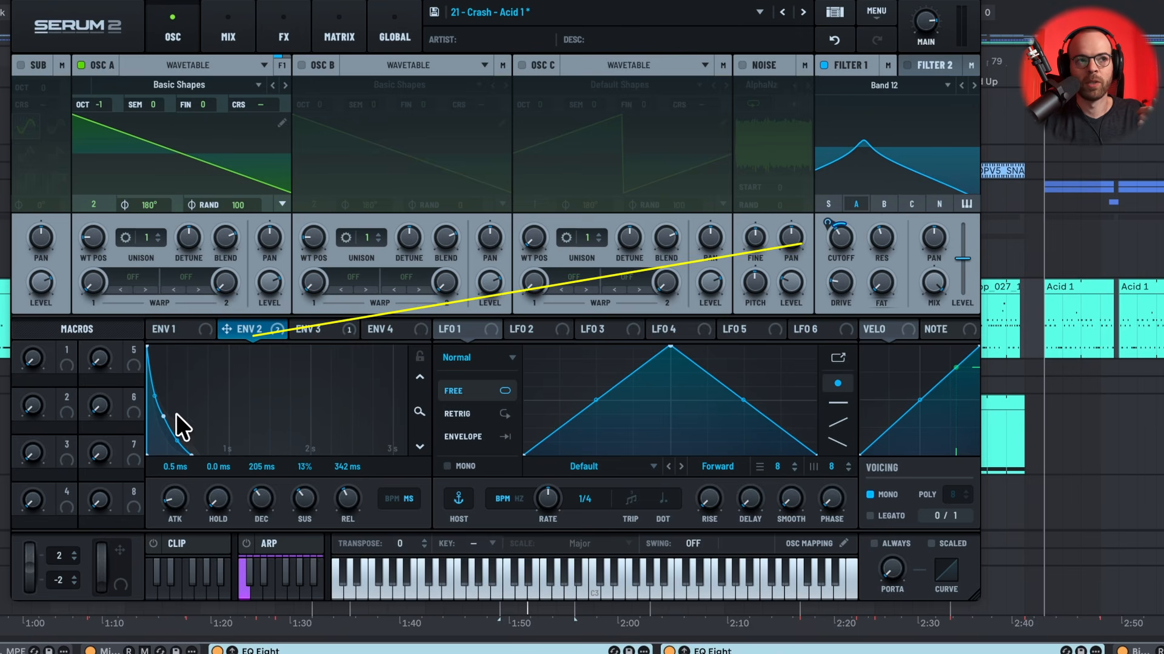
pyautogui.moveTo(839, 238); pyautogui.dragTo(843, 240)
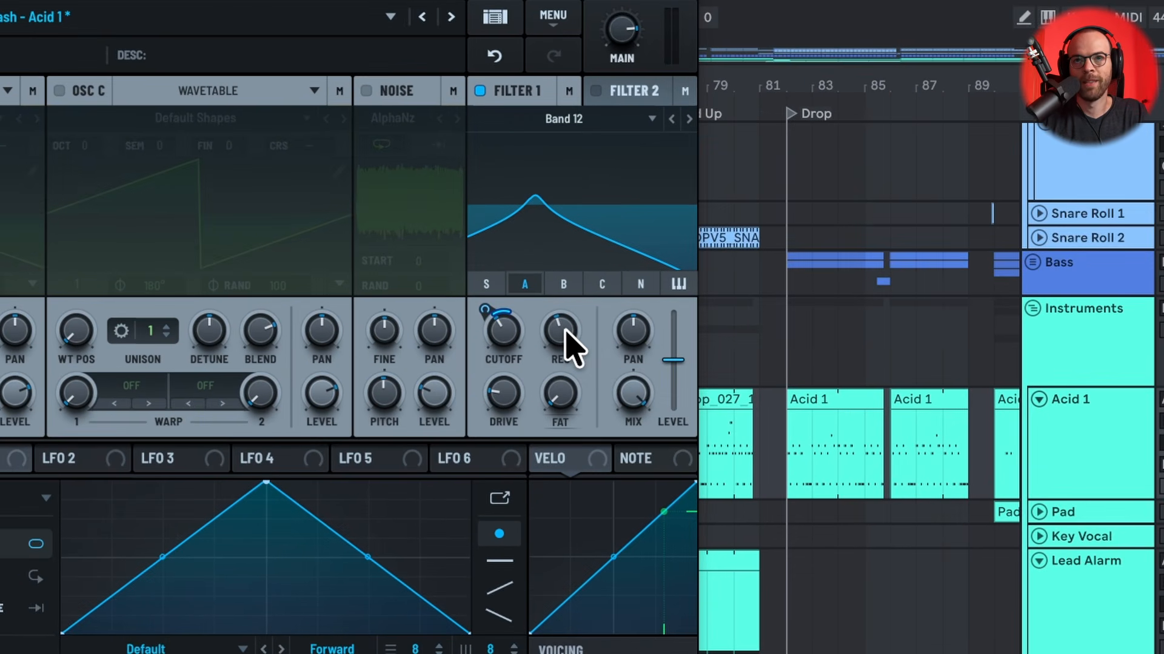
pyautogui.moveTo(643, 311); pyautogui.dragTo(642, 440)
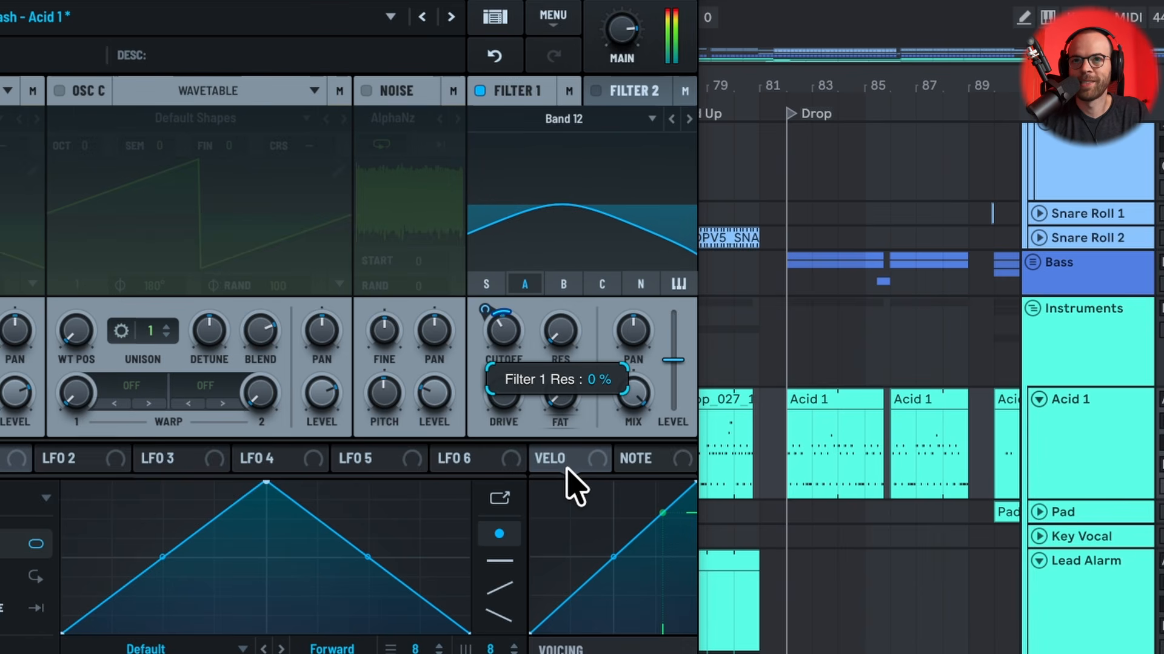
pyautogui.hotkey('ctrl', 'z')
pyautogui.hotkey('ctrl', 'z')
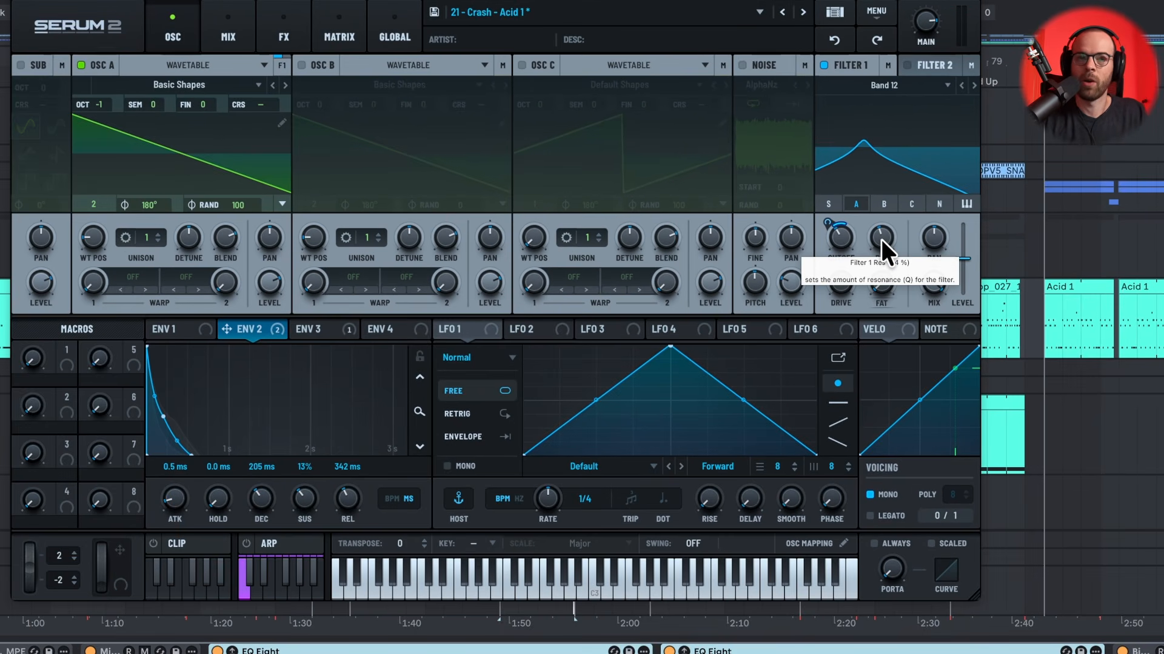
# Open the synth's effects page and compare the sound with the Equalizer, Compressor and Filter modules bypassed and re-enabled
pyautogui.click(280, 28)
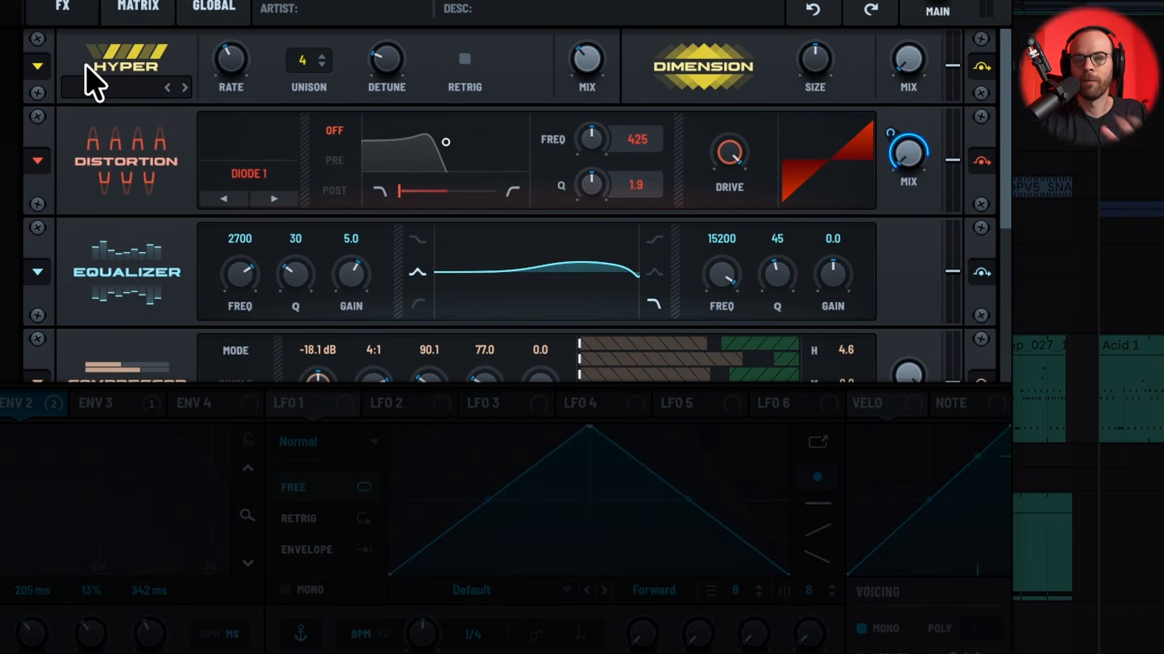
pyautogui.scroll(-3, 97, 115)
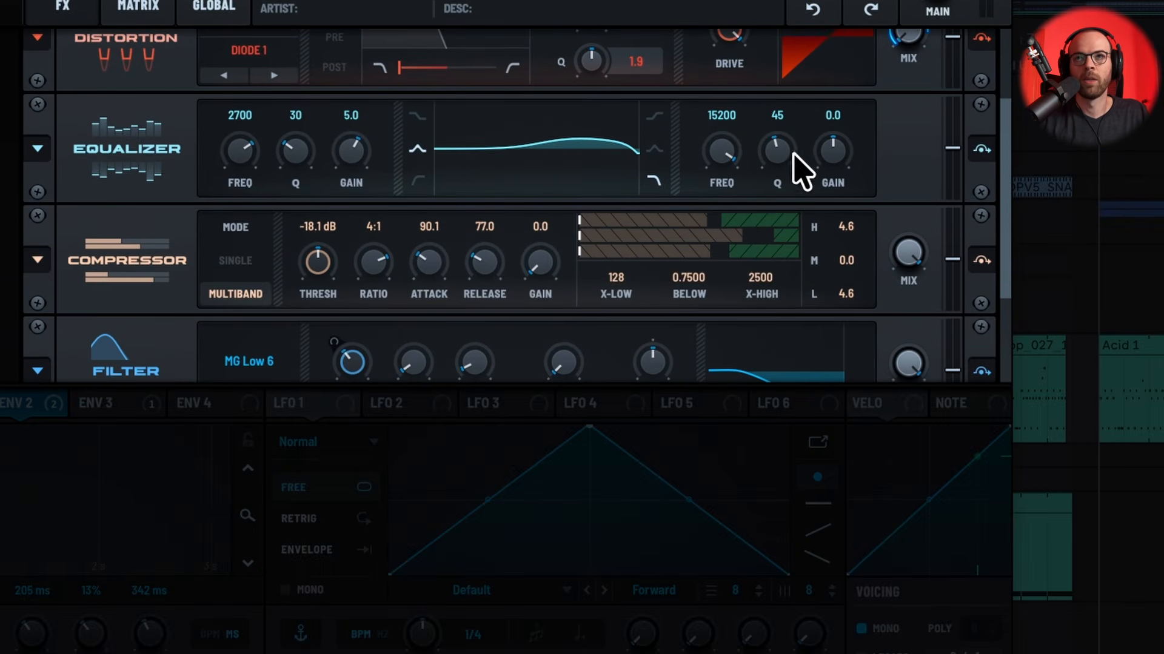
pyautogui.click(982, 148)
pyautogui.scroll(-3, 987, 267)
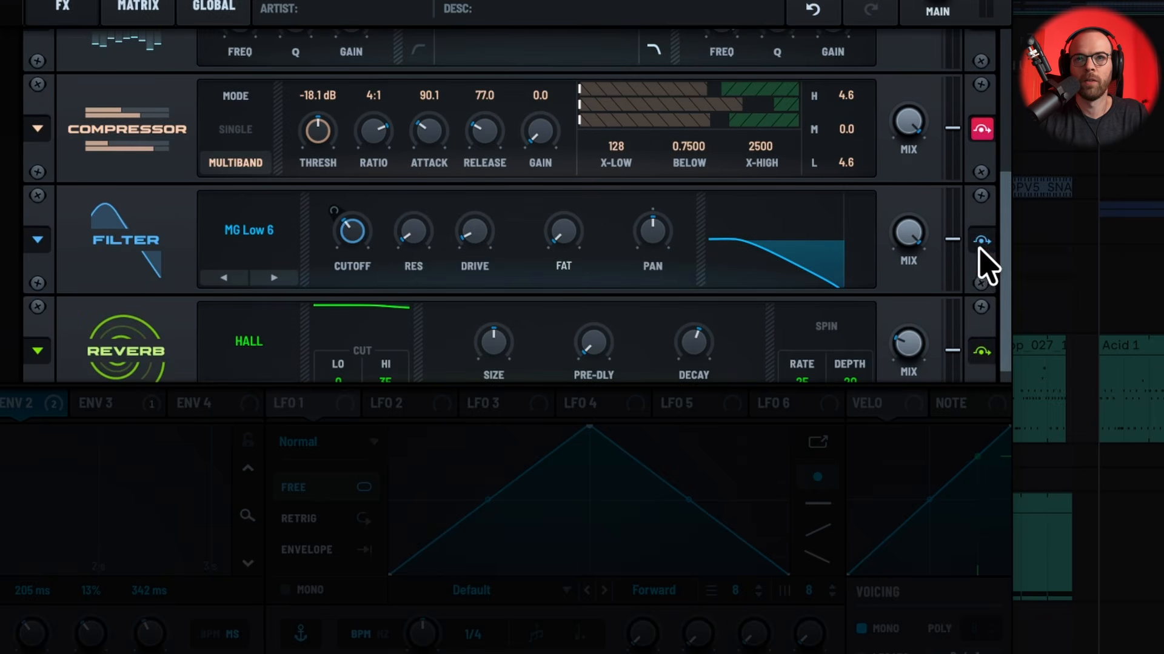
pyautogui.click(982, 241)
pyautogui.scroll(1, 982, 255)
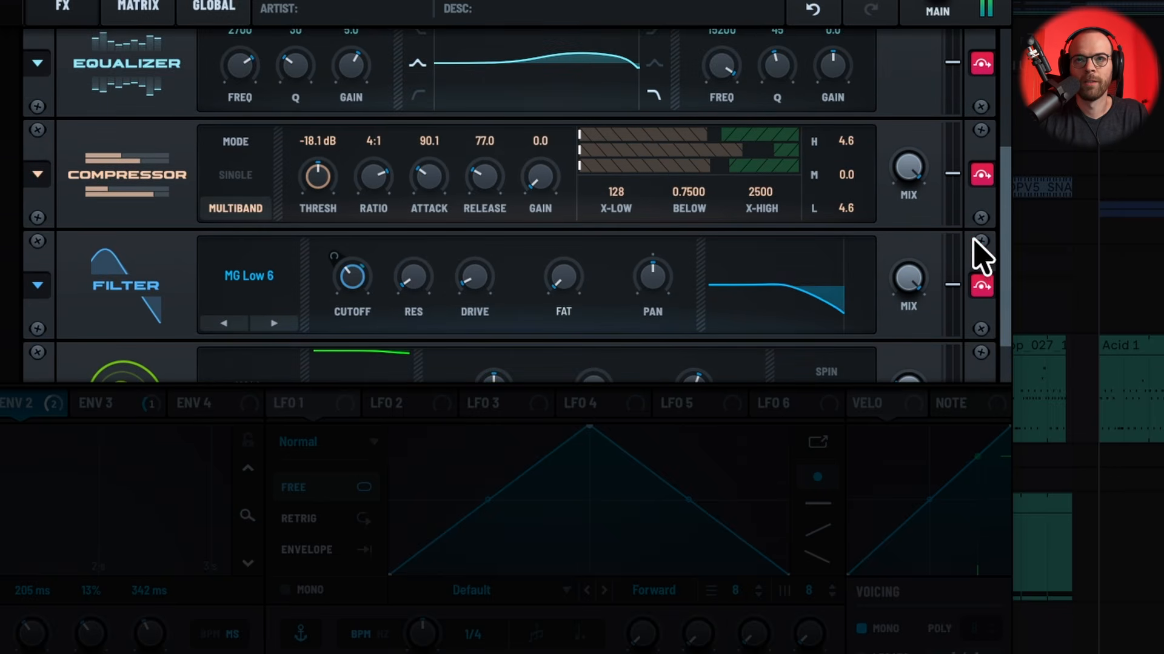
pyautogui.click(981, 284)
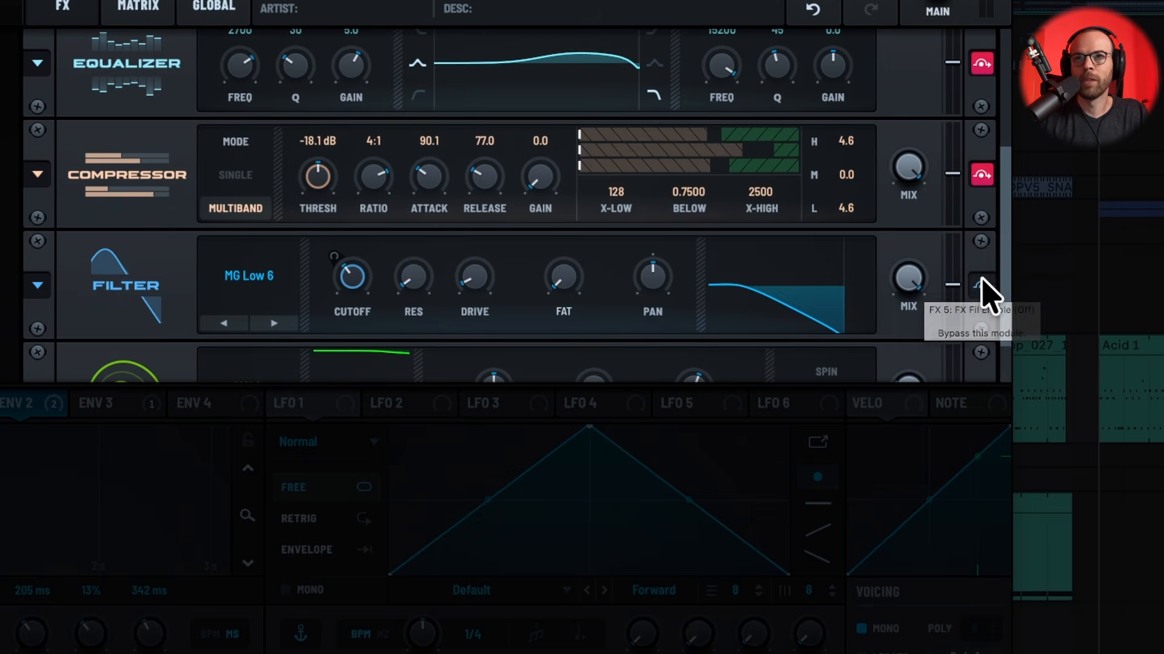
pyautogui.click(982, 176)
pyautogui.click(982, 64)
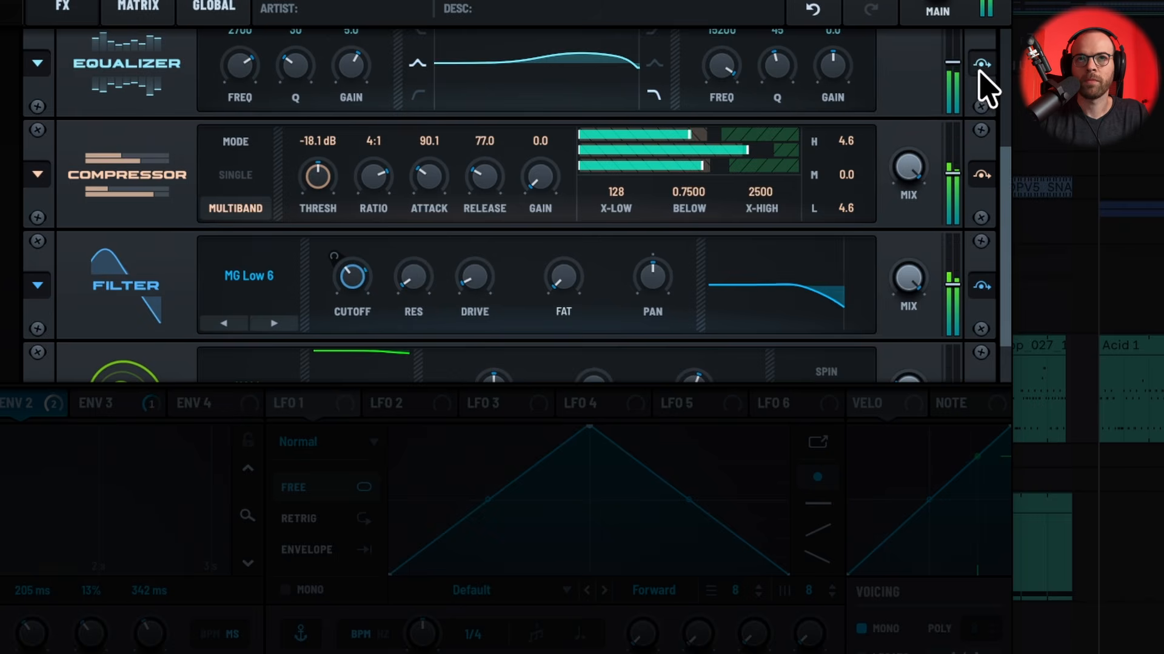
# Bypass only the multiband Compressor to hear the difference, and switch it back on
pyautogui.scroll(1, 986, 90)
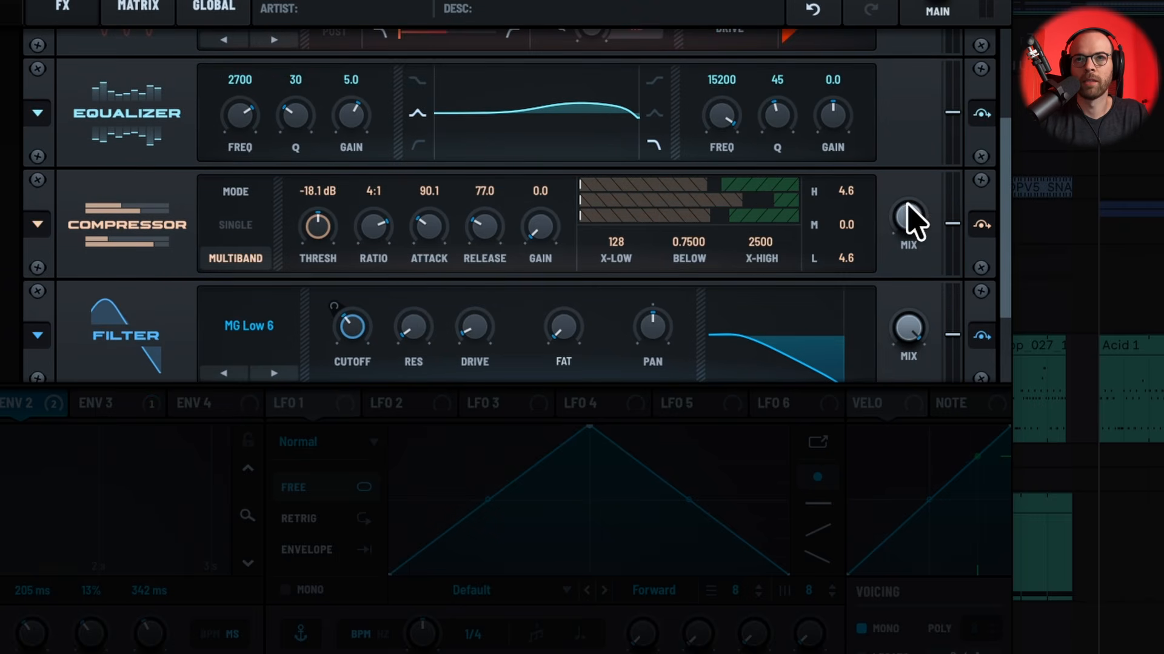
pyautogui.click(981, 226)
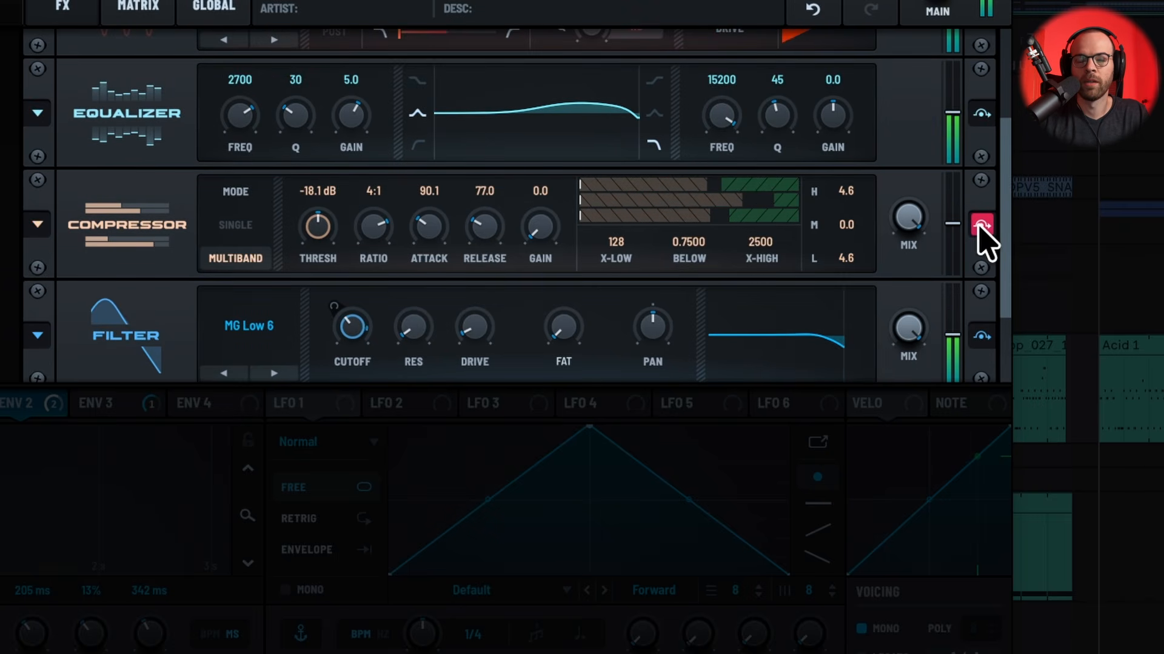
pyautogui.click(980, 226)
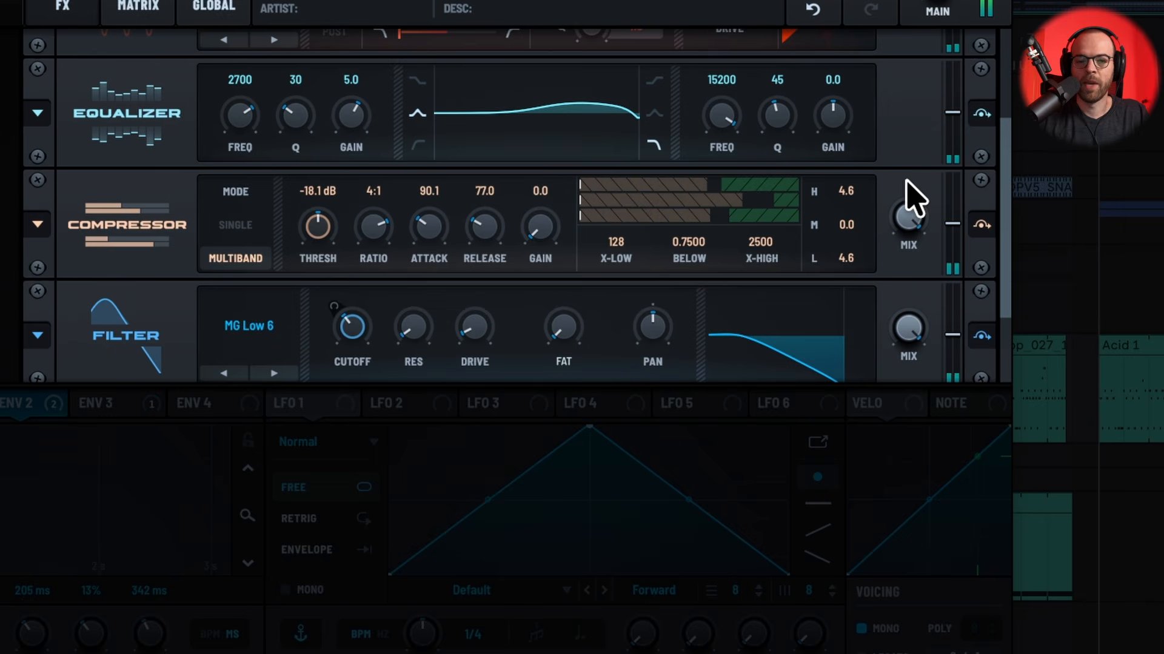
pyautogui.scroll(3, 915, 197)
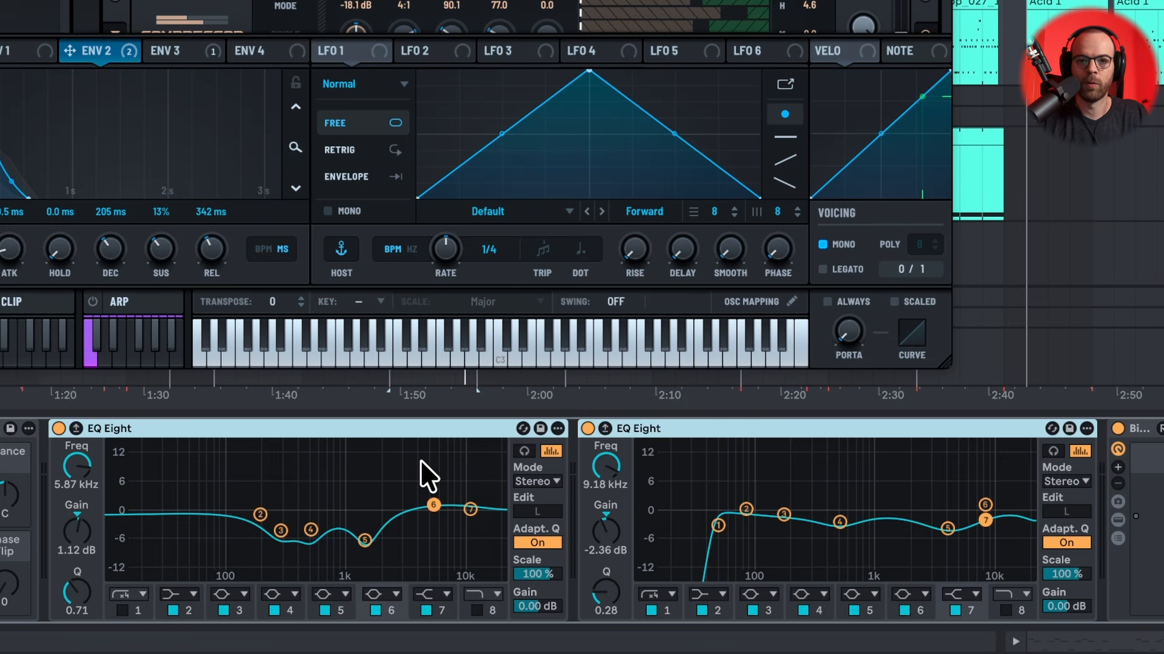
# Compare the acid sound with both EQ Eight devices bypassed and re-enabled, and examine the first EQ's low-mid and high bands
pyautogui.press('0')
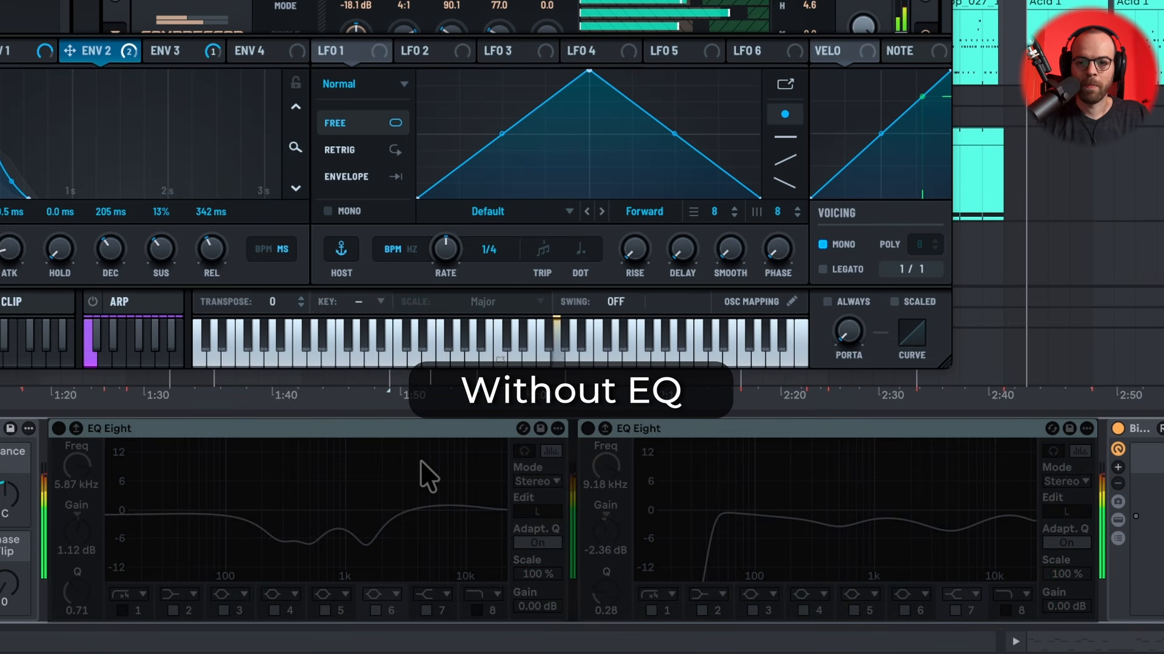
pyautogui.press('space')
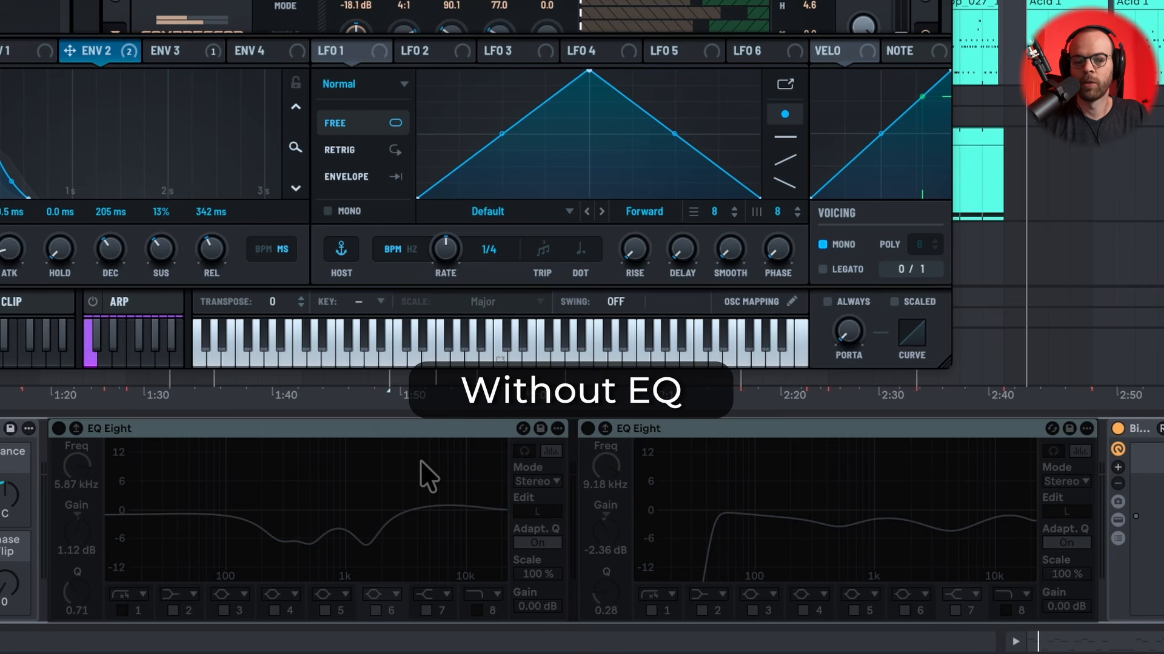
pyautogui.press('space')
pyautogui.press('0')
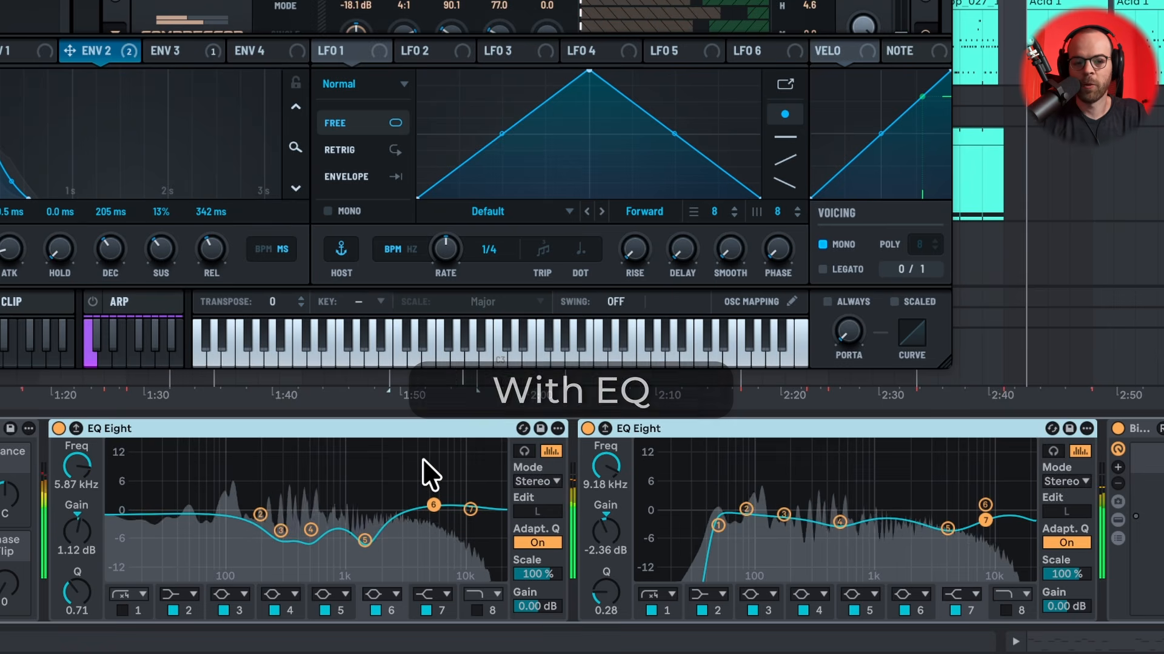
pyautogui.moveTo(256, 555); pyautogui.dragTo(388, 520)
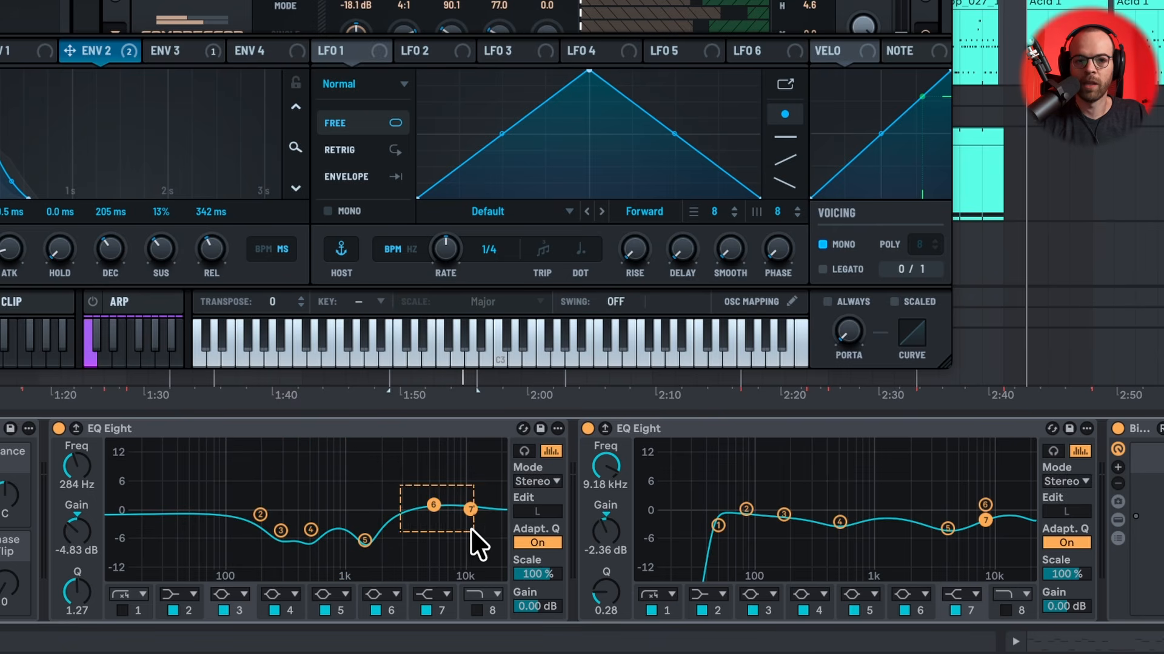
pyautogui.moveTo(470, 529); pyautogui.dragTo(488, 531)
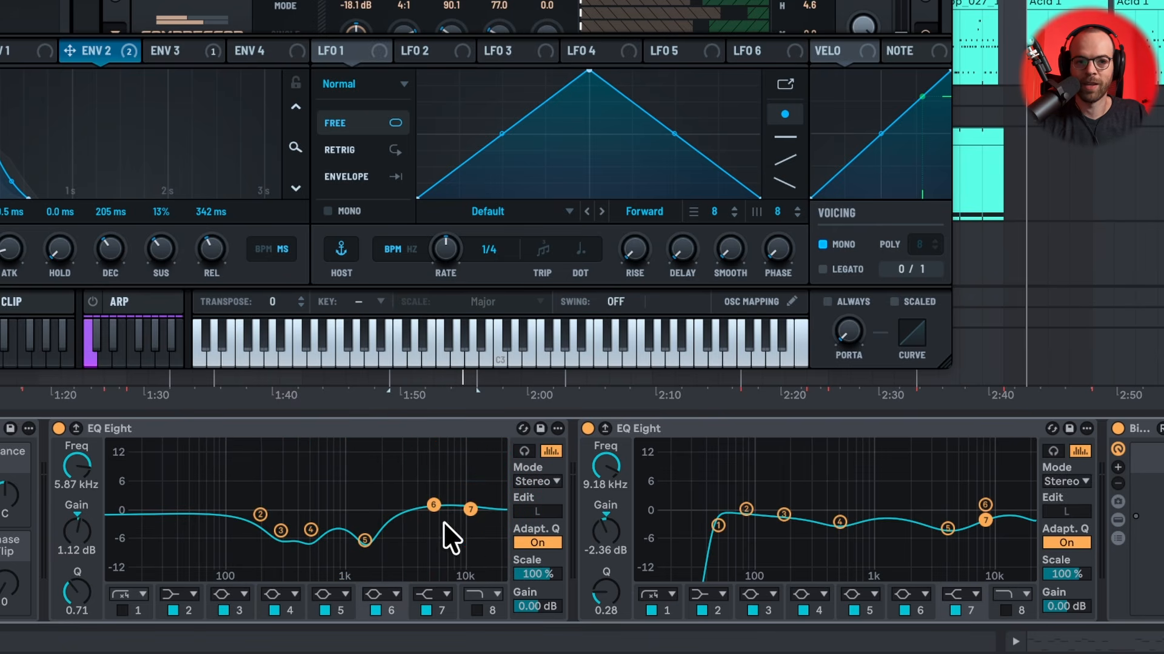
pyautogui.moveTo(143, 545); pyautogui.dragTo(141, 546)
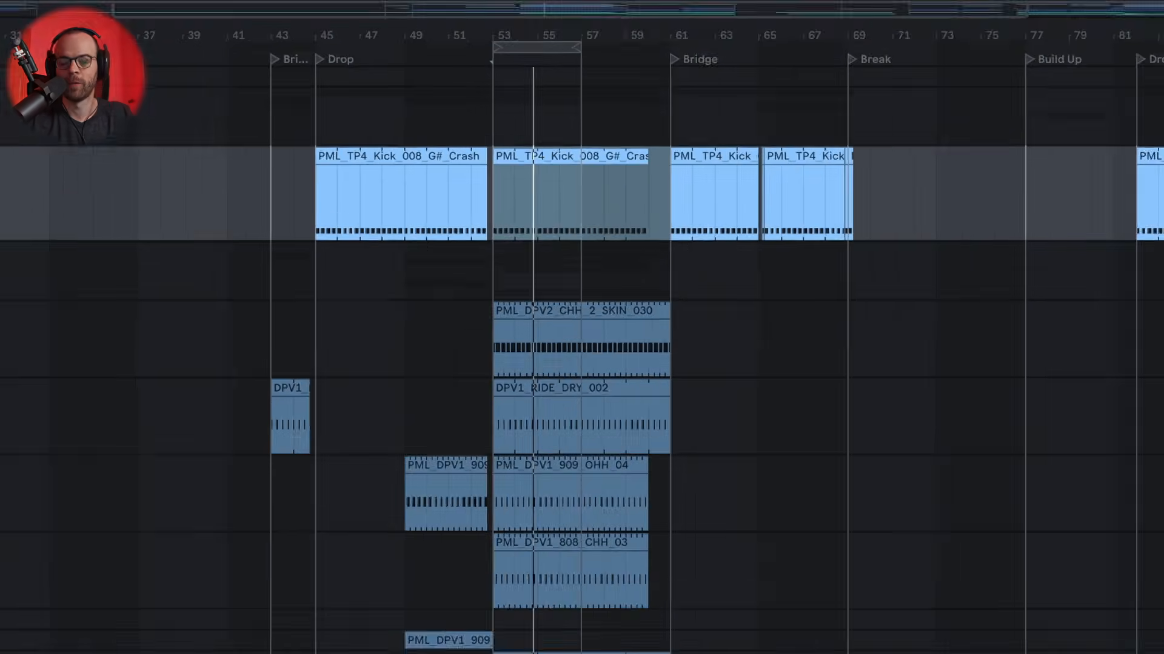
# Examine the kick's EQ Eight curve and the clipper on the Drums group while auditioning the kick
pyautogui.press('space')
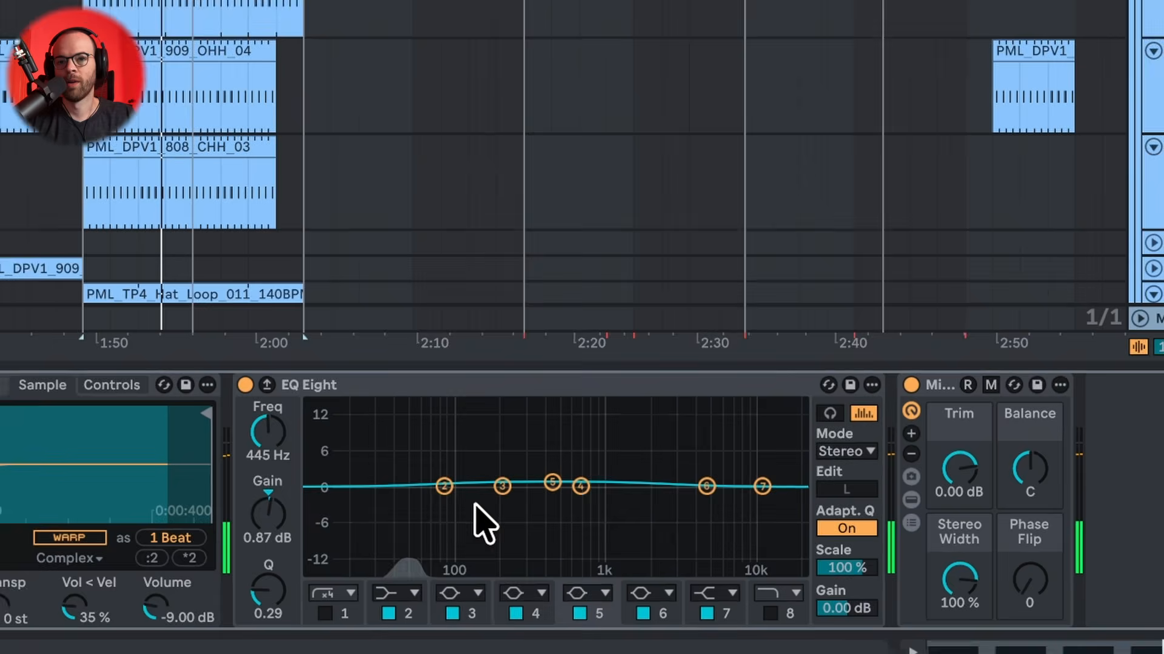
pyautogui.moveTo(478, 506); pyautogui.dragTo(582, 479)
pyautogui.moveTo(581, 486)
pyautogui.mouseDown()
pyautogui.moveTo(579, 453)
pyautogui.moveTo(573, 486)
pyautogui.mouseUp()
pyautogui.moveTo(667, 509); pyautogui.dragTo(781, 476)
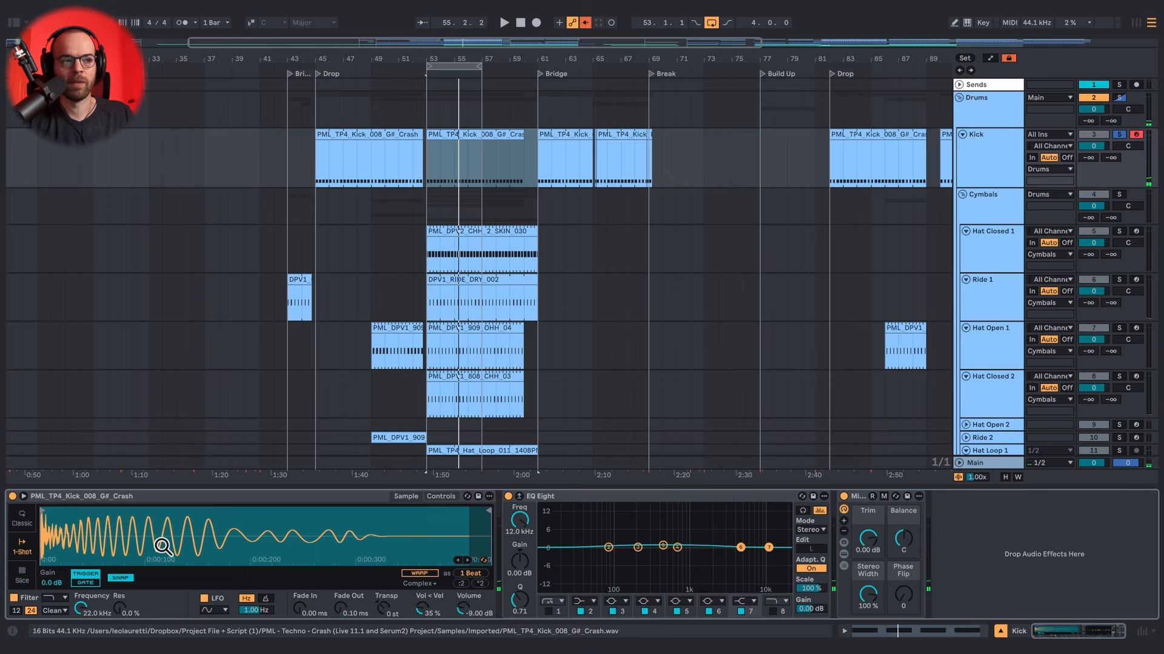
pyautogui.click(991, 119)
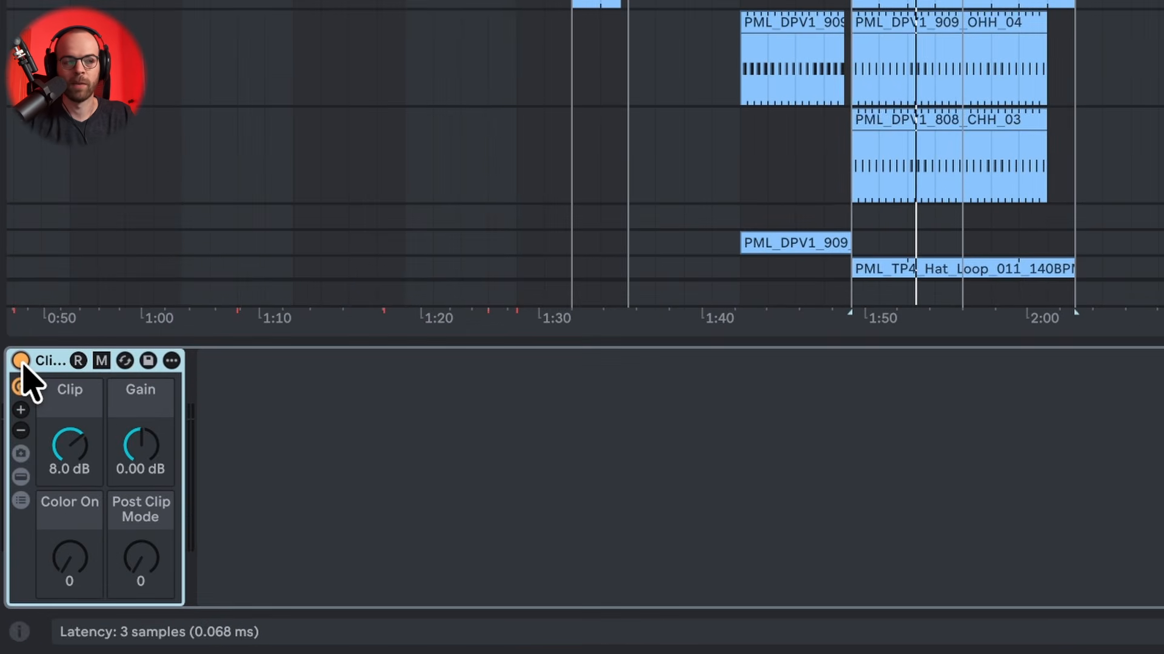
pyautogui.press('space')
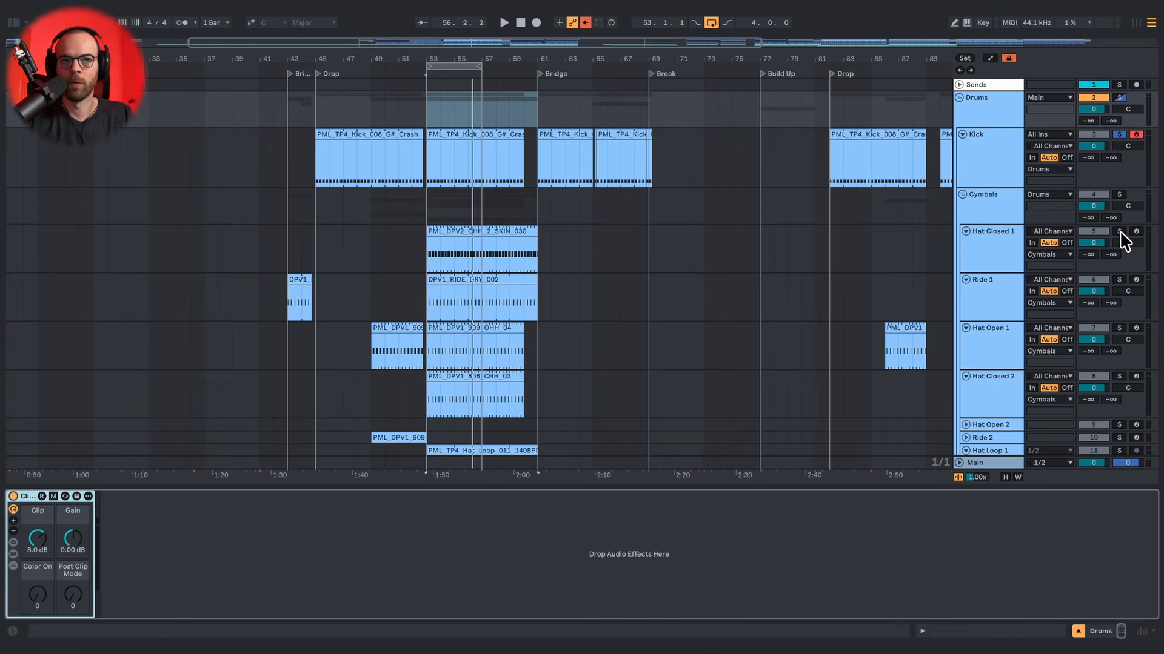
# Add Hat Closed 1 to the soloed tracks, play it with the kick, and open its MIDI clip
pyautogui.click(1119, 231)
pyautogui.press('space')
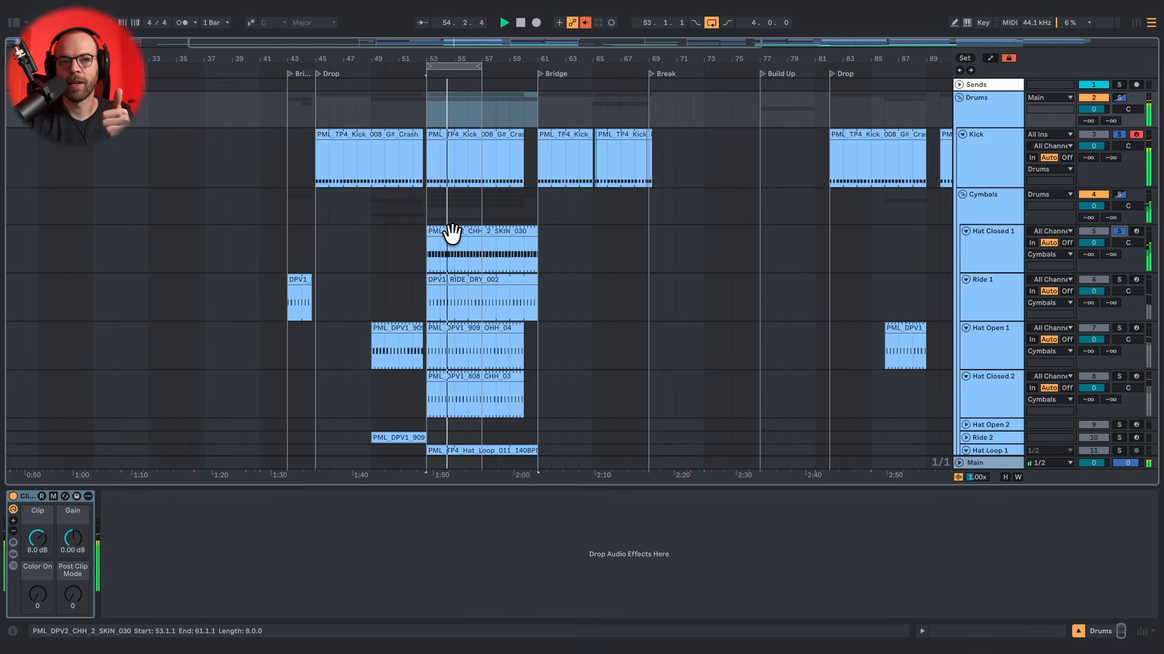
pyautogui.doubleClick(451, 232)
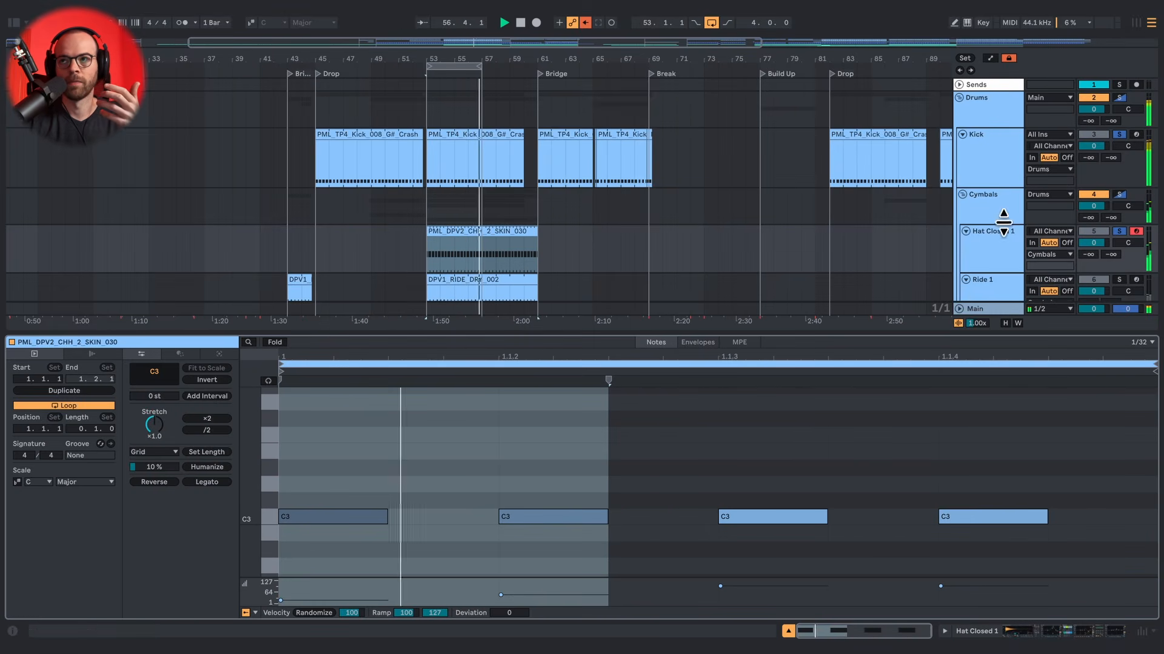
# Display the Hat Closed 1 devices and examine the chain from the sampler through EQ Eight and Stereo Control to Auto Pan
pyautogui.click(991, 238)
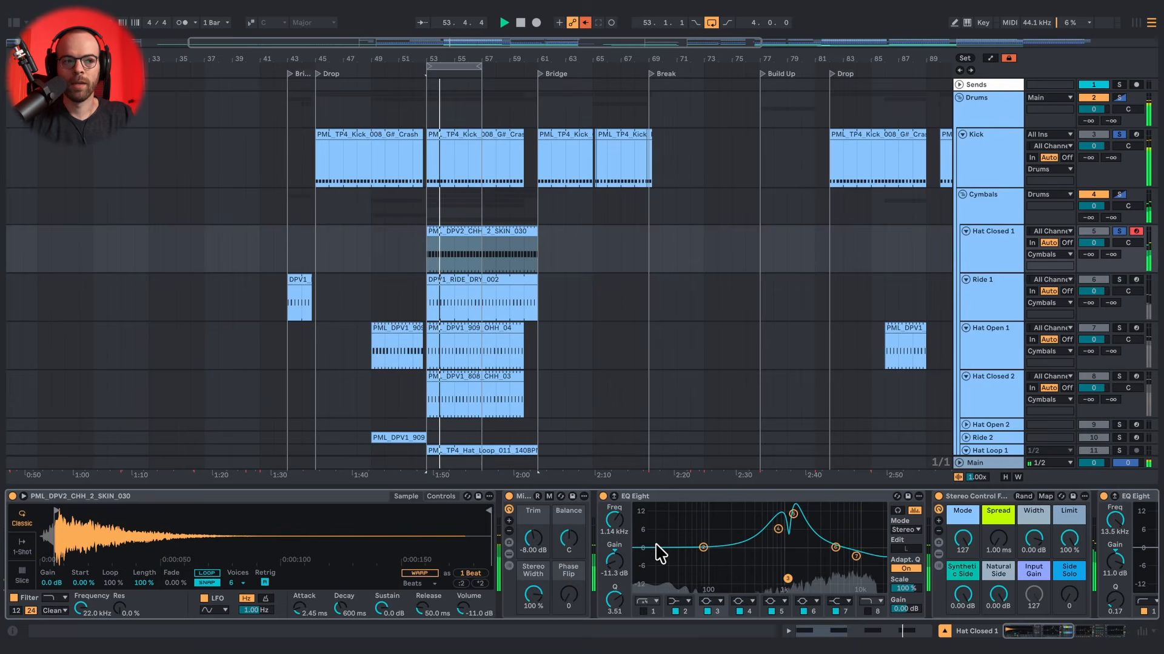
pyautogui.hscroll(3, 726, 539)
pyautogui.hscroll(5, 726, 540)
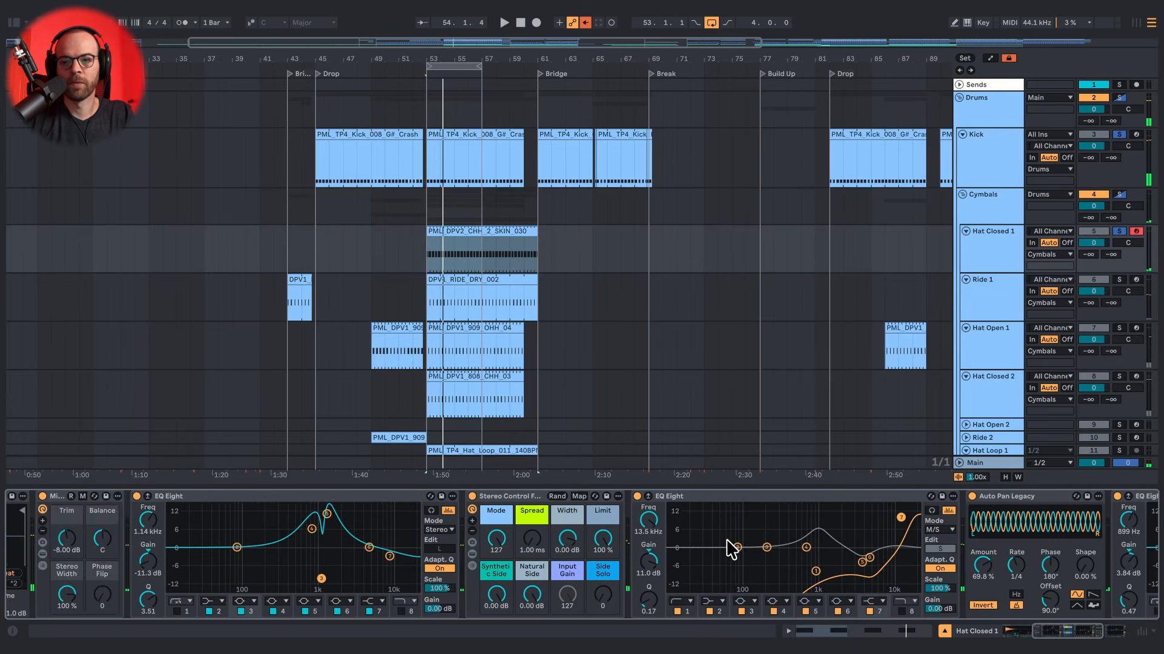
pyautogui.hscroll(-6, 726, 540)
pyautogui.hscroll(-2, 731, 549)
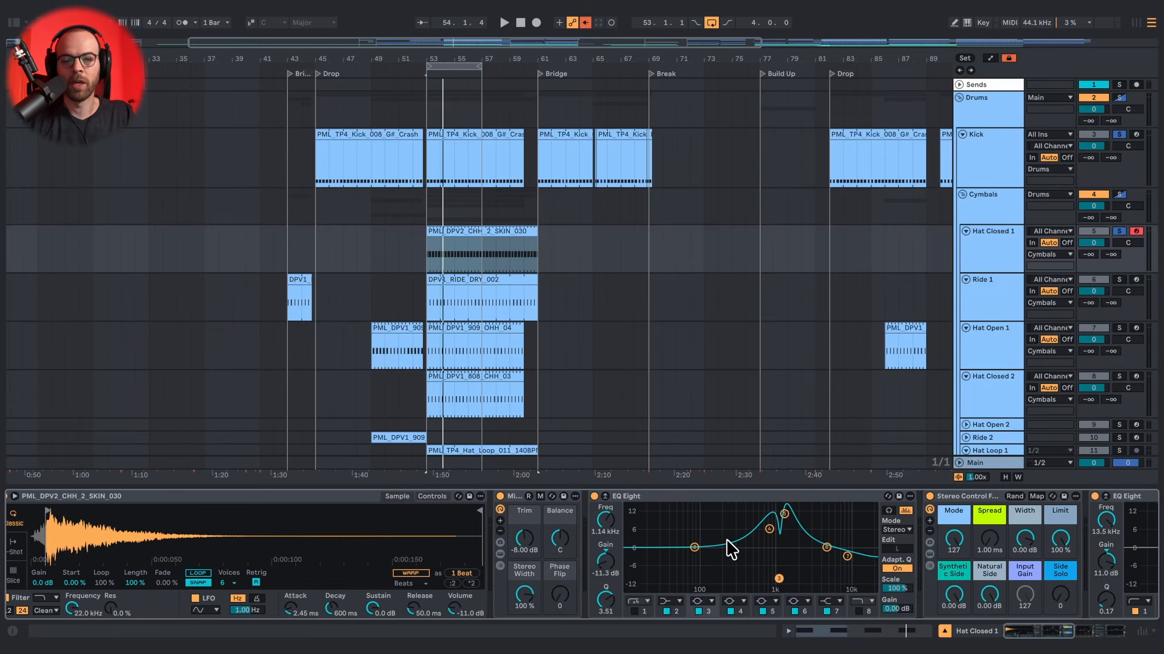
pyautogui.hscroll(10, 657, 507)
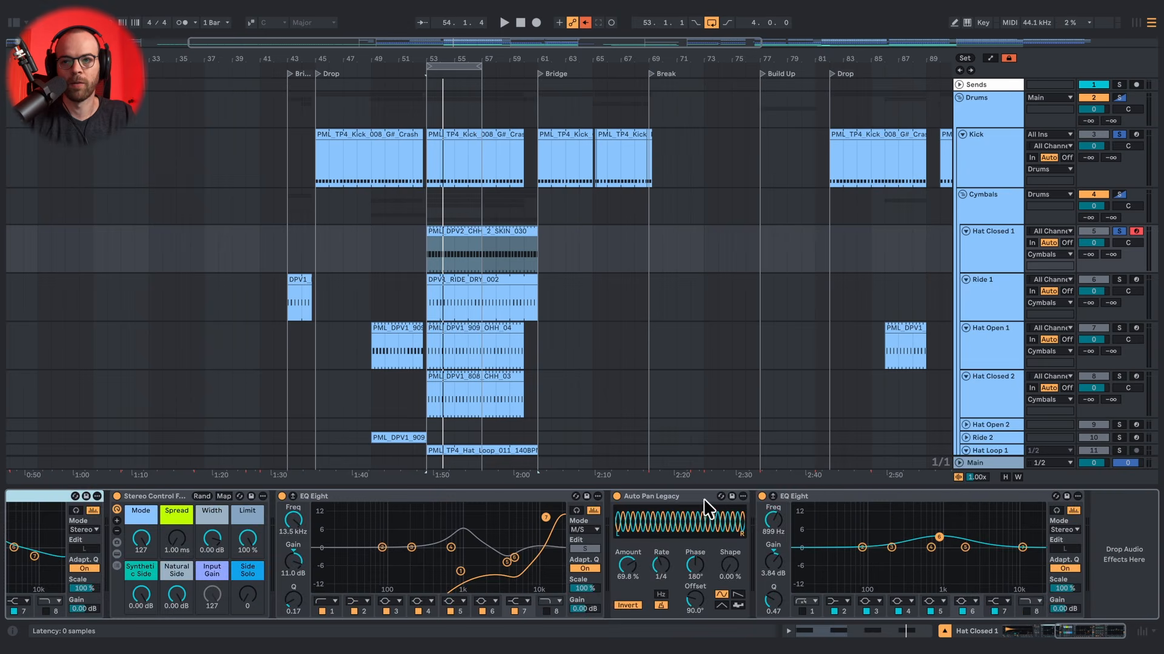
# Compare Hat Closed 1 with its whole device chain bypassed and re-enabled, and select the Stereo Control rack
pyautogui.hotkey('ctrl', 'a')
pyautogui.hotkey('ctrl', '0')
pyautogui.press('space')
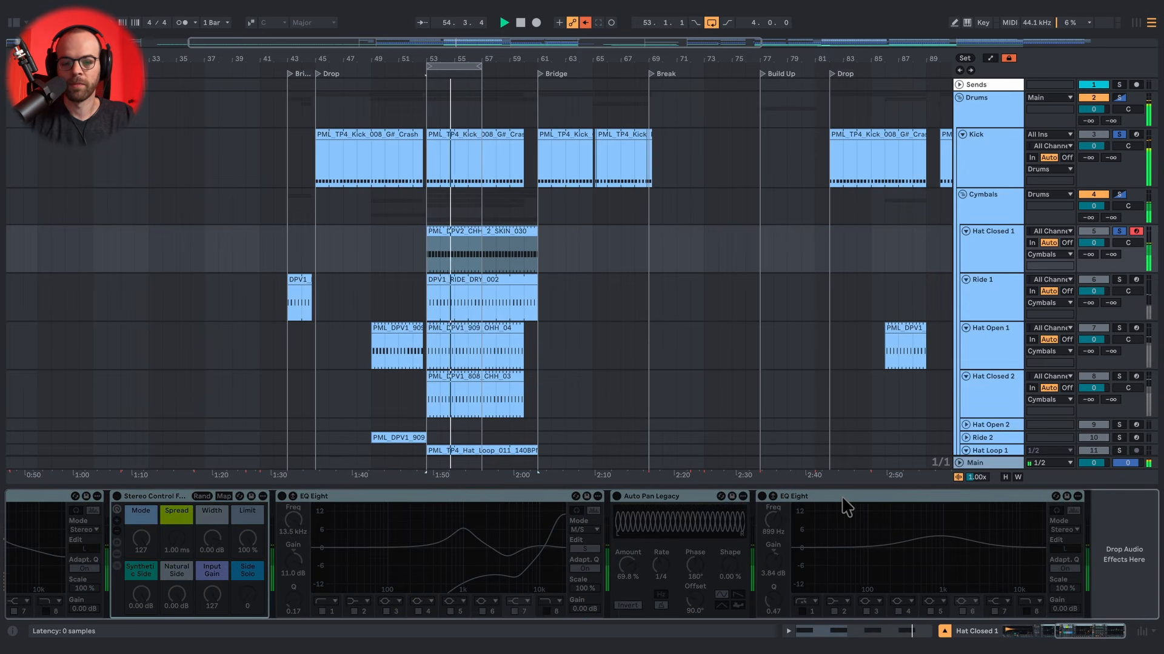
pyautogui.hotkey('ctrl', '0')
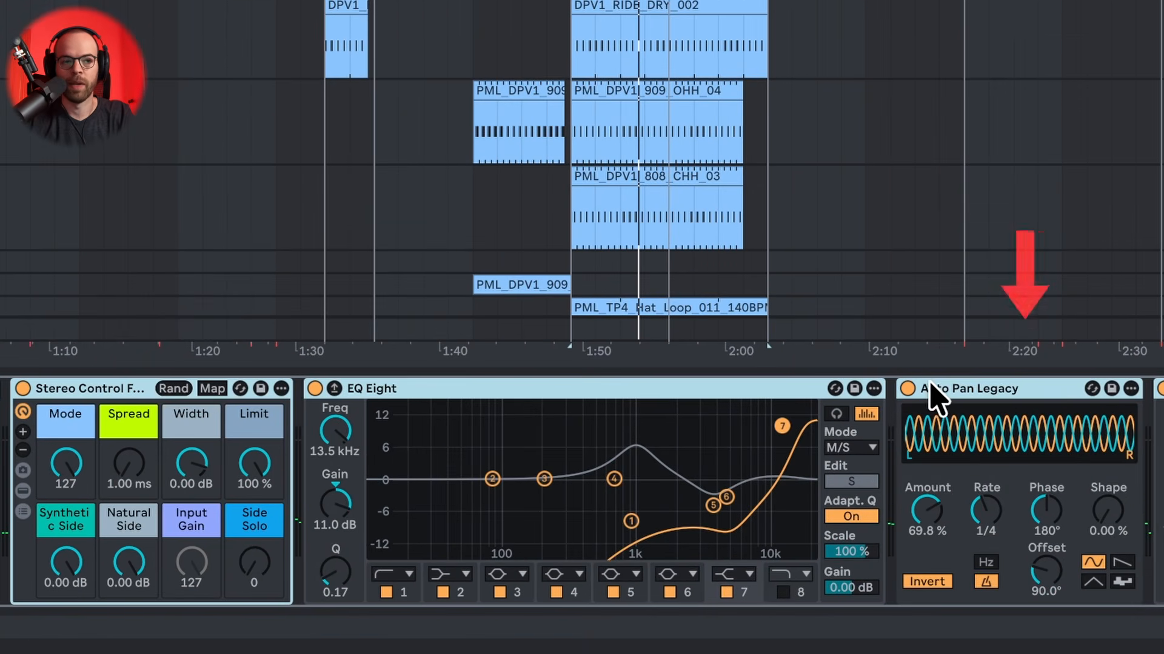
pyautogui.click(119, 394)
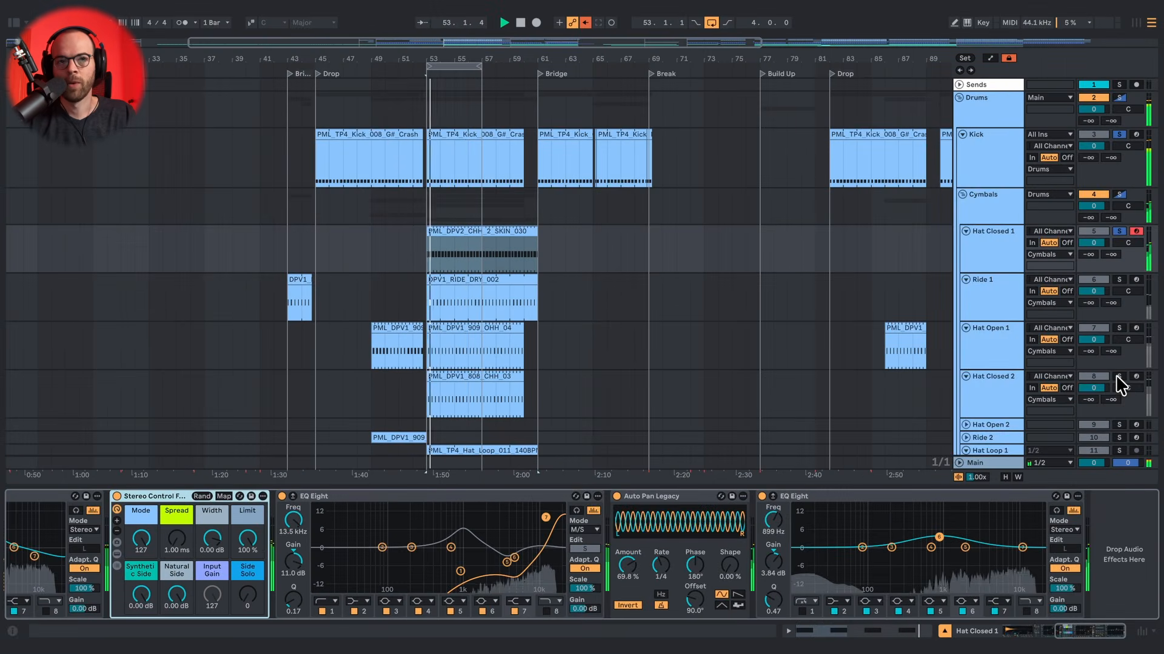
# Layer Hat Closed 2, Hat Open 1 and Ride 1 into the soloed drums during playback, displaying Hat Open 1's devices
pyautogui.click(1118, 376)
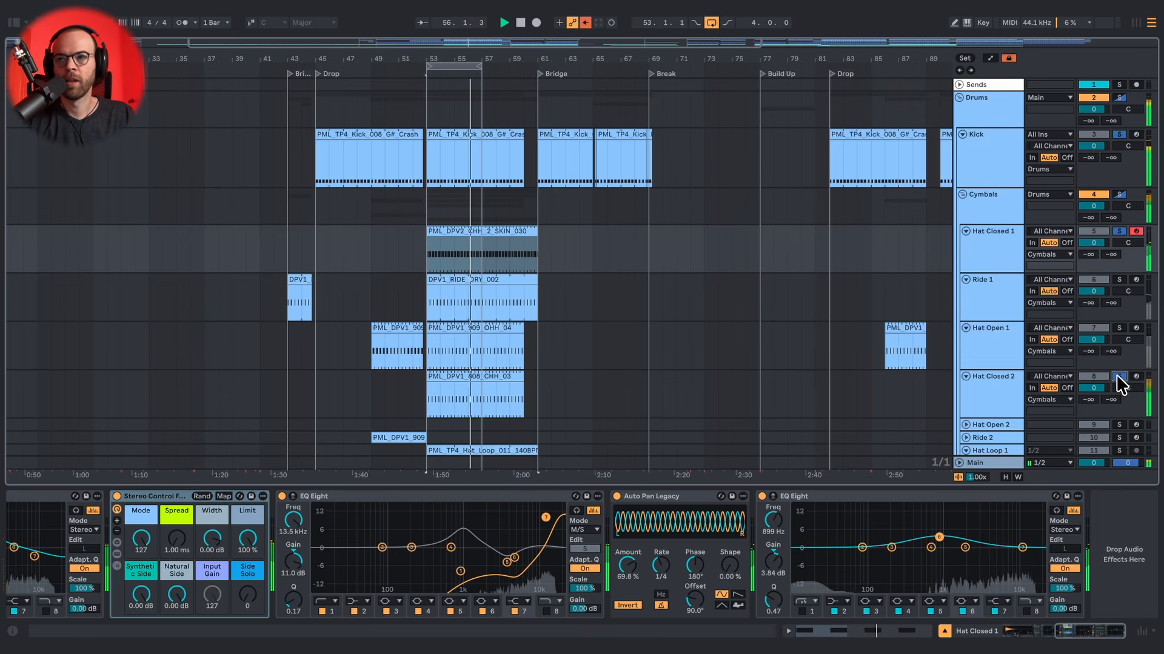
pyautogui.click(1121, 328)
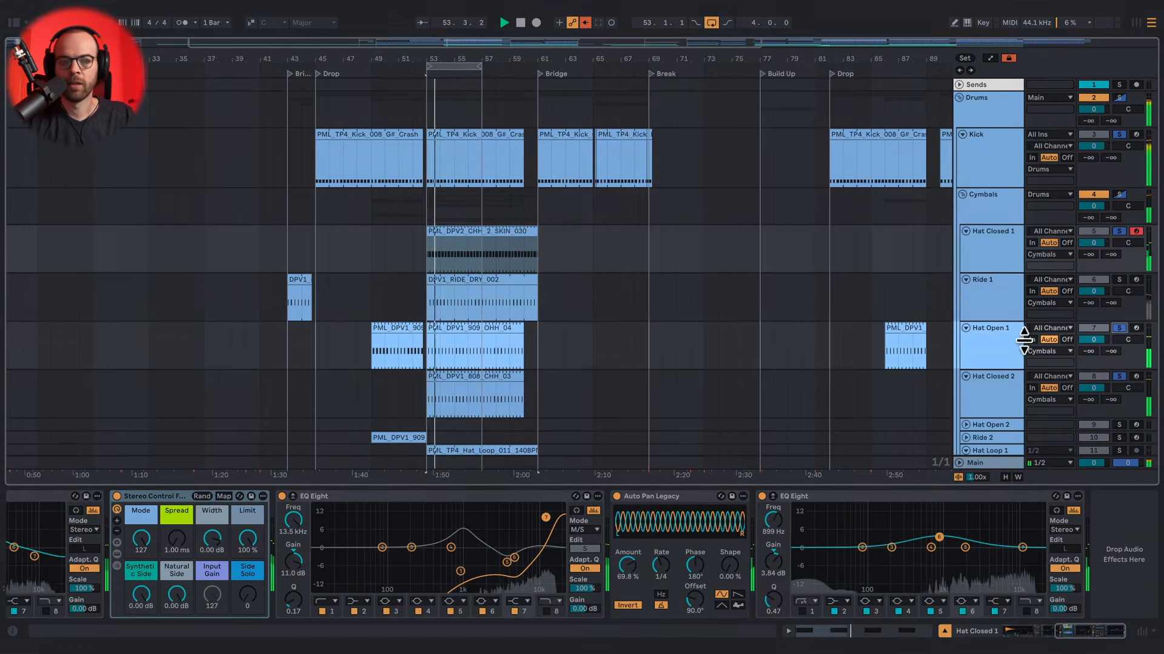
pyautogui.click(1005, 340)
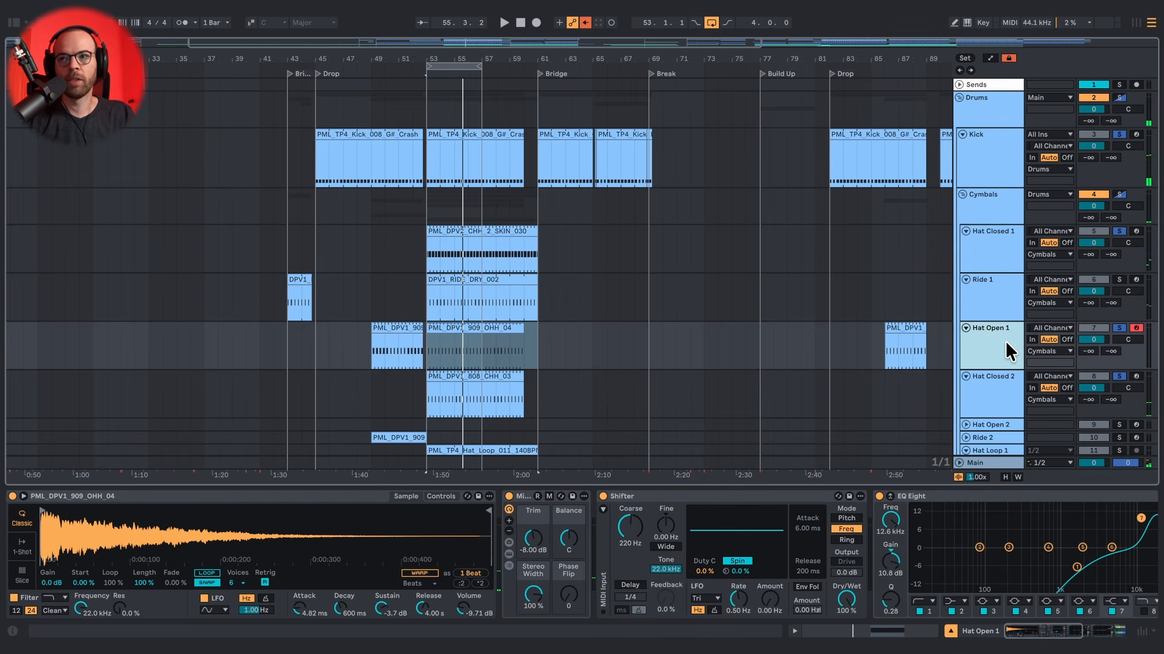
pyautogui.click(1119, 280)
pyautogui.press('space')
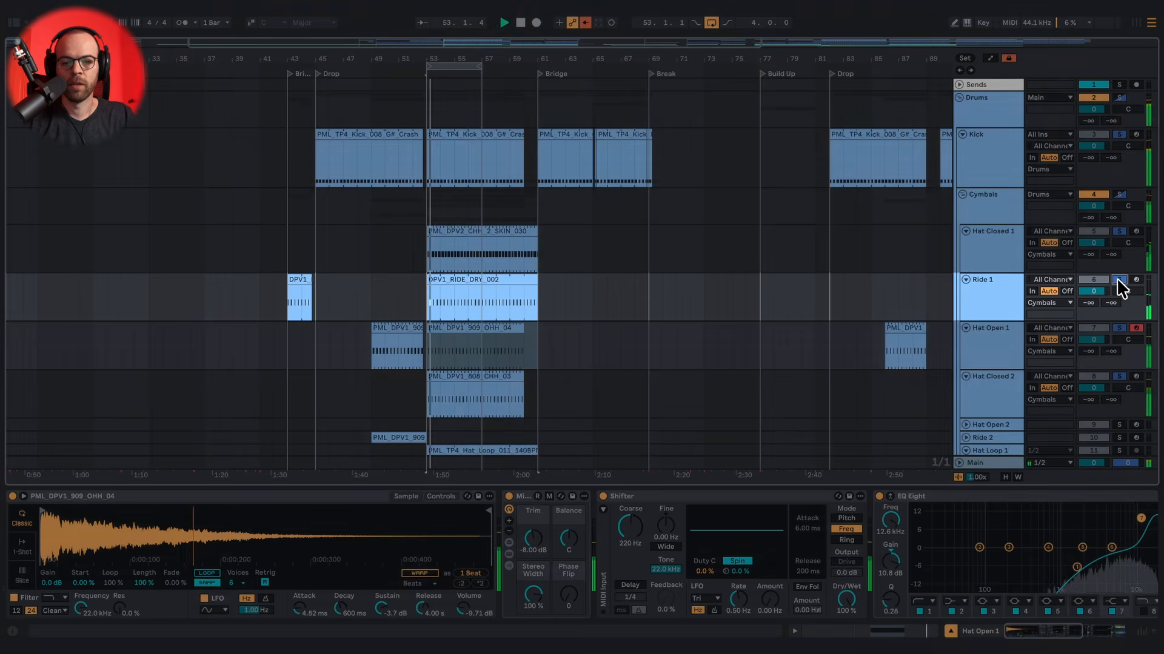
pyautogui.click(1118, 280)
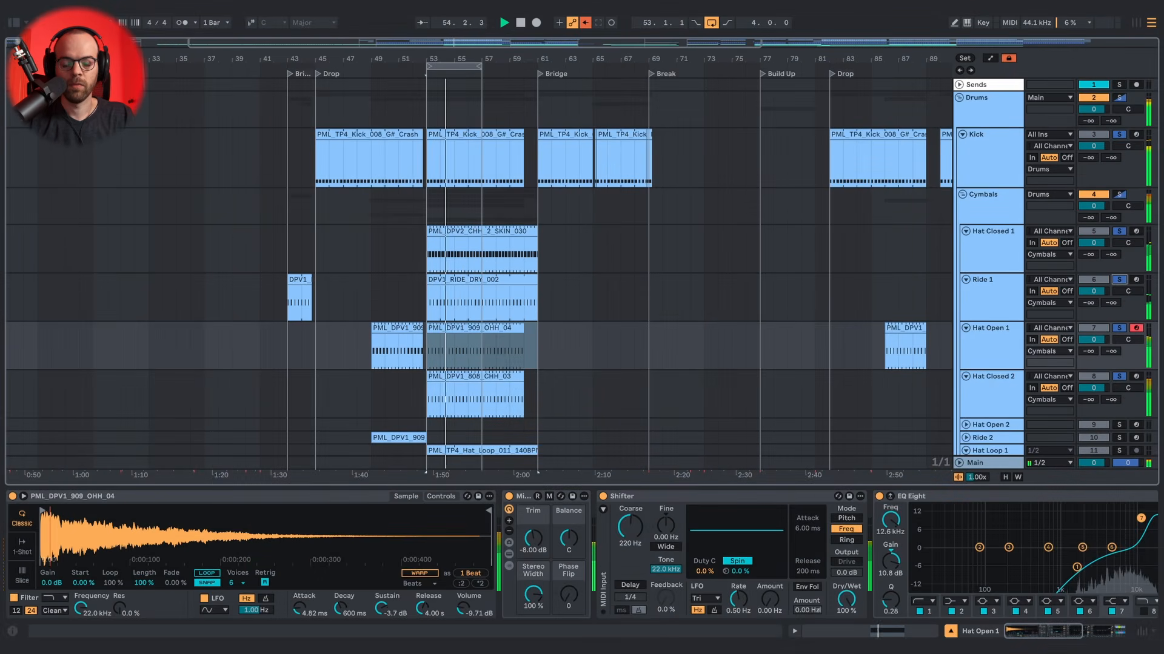
# Stop playback and view the device chains of the Hat Open 1, Ride 1 and Hat Closed 2 tracks
pyautogui.click(992, 360)
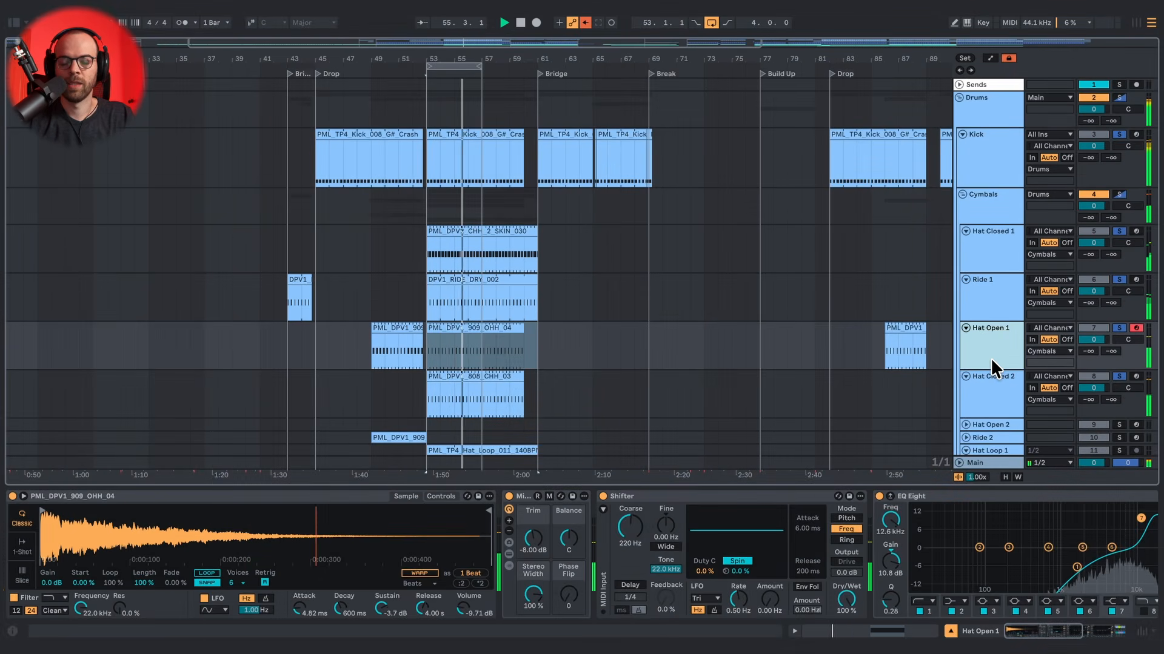
pyautogui.press('space')
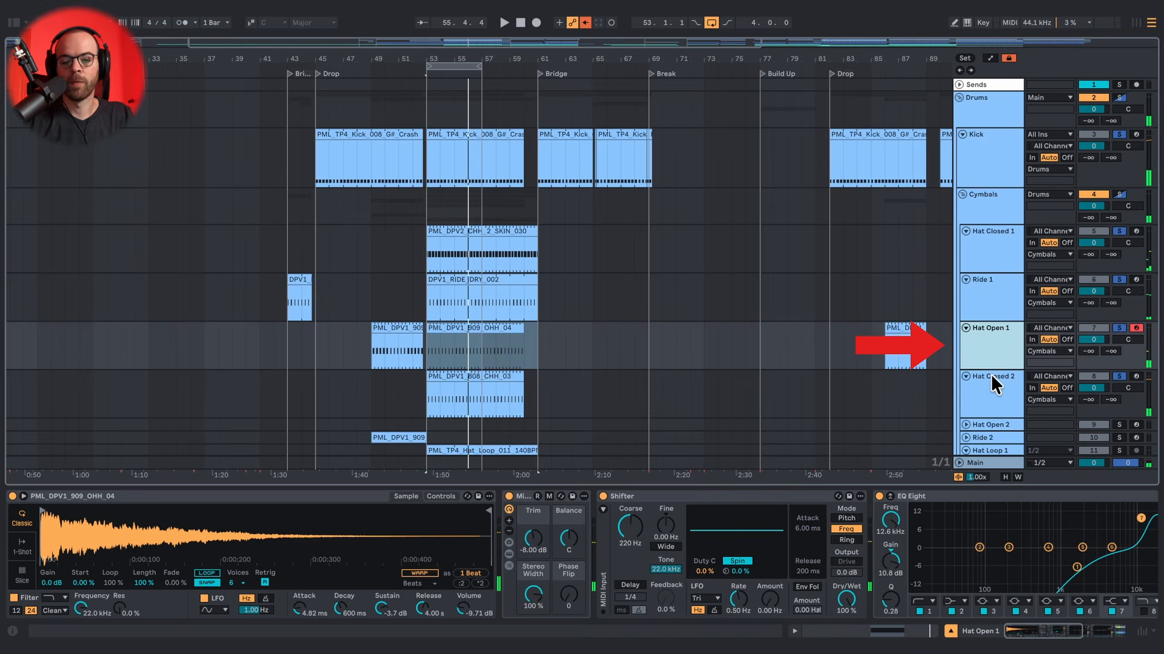
pyautogui.click(989, 380)
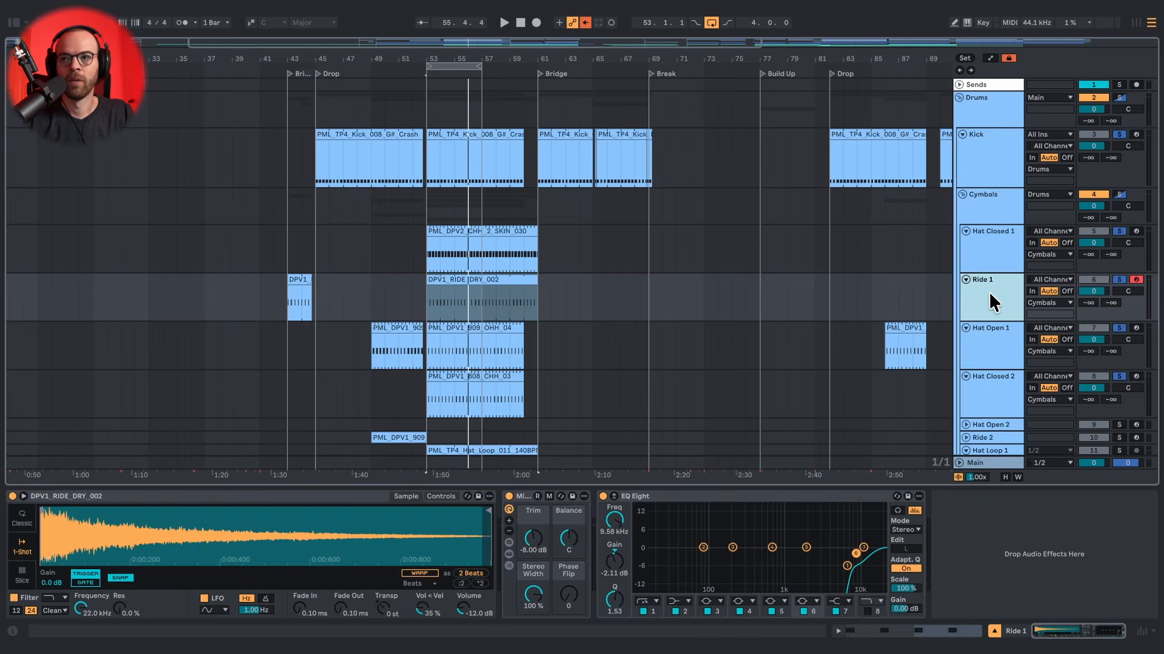
pyautogui.click(977, 388)
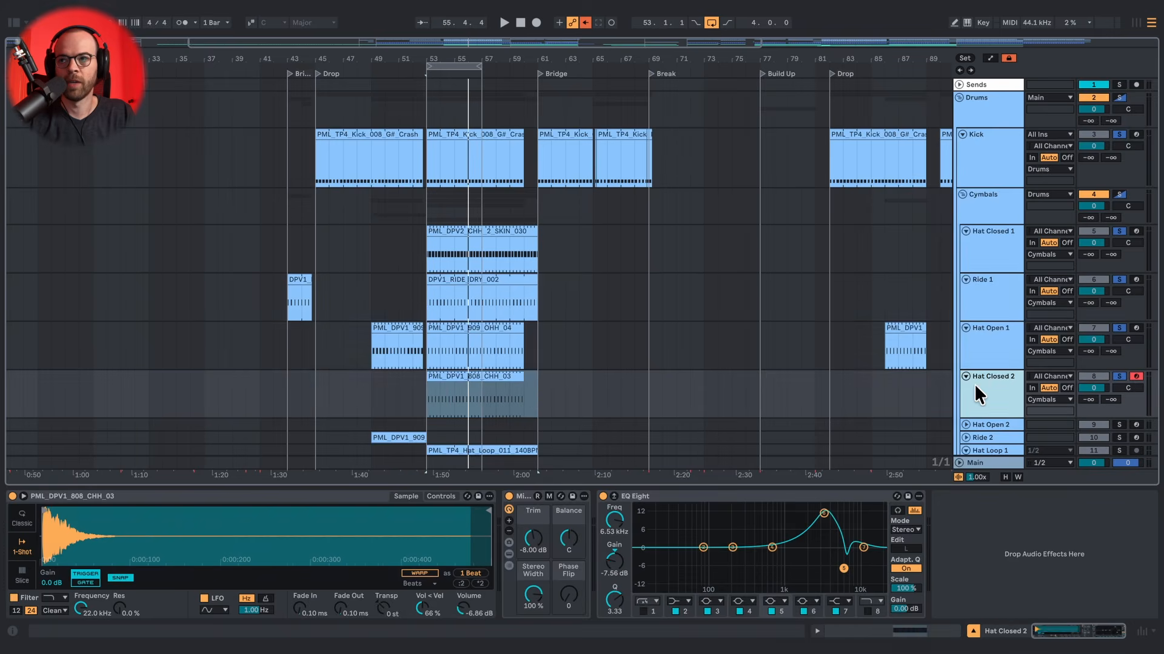
# Audition Hat Closed 2, Hat Open 1 and Ride 1 one at a time in exclusive solo
pyautogui.click(1119, 376)
pyautogui.press('space')
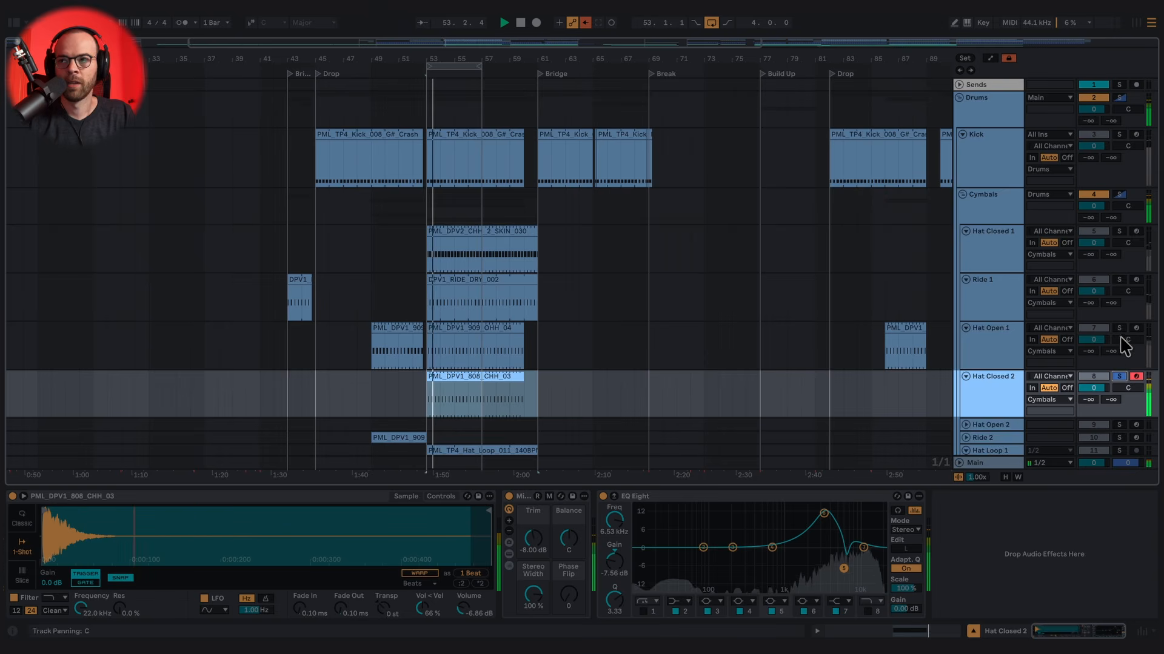
pyautogui.click(1119, 328)
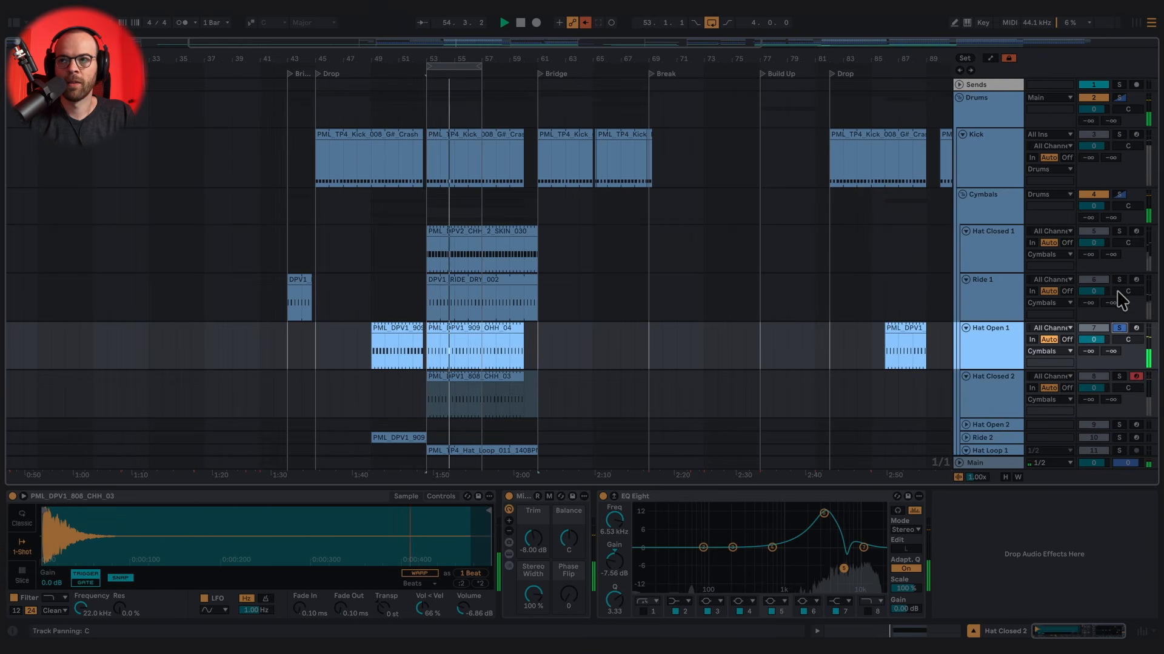
pyautogui.click(1118, 279)
# Display the Hat Loop 1 track with its devices and audition the loop on its own
pyautogui.click(988, 450)
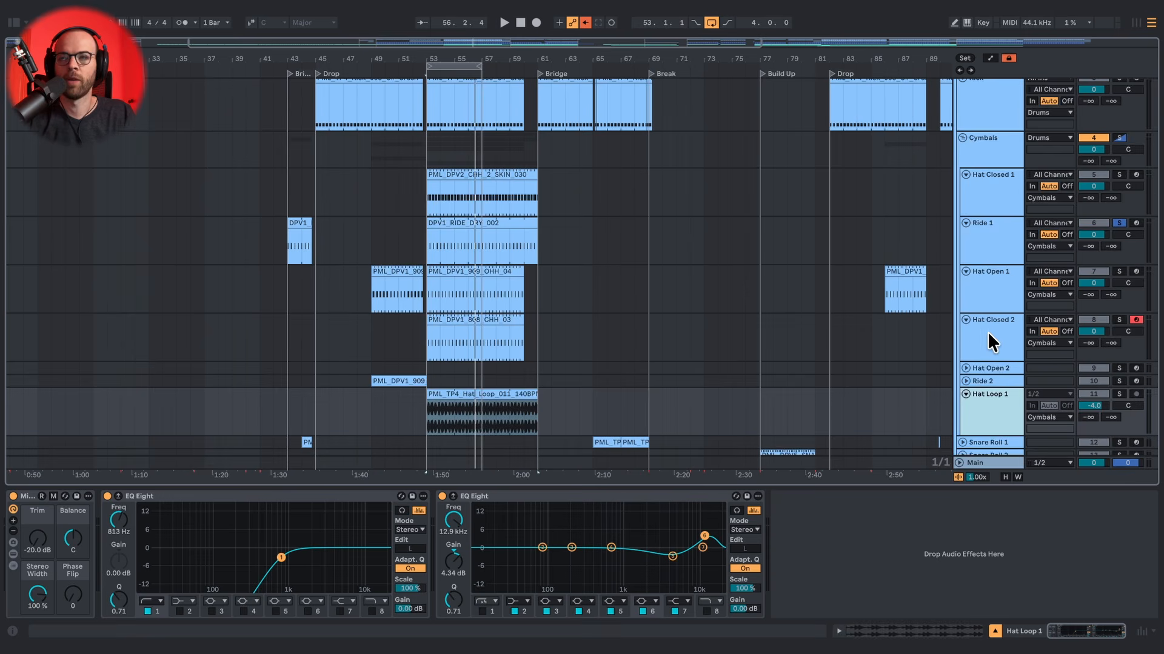
pyautogui.scroll(2, 987, 333)
pyautogui.scroll(-5, 989, 236)
pyautogui.click(984, 315)
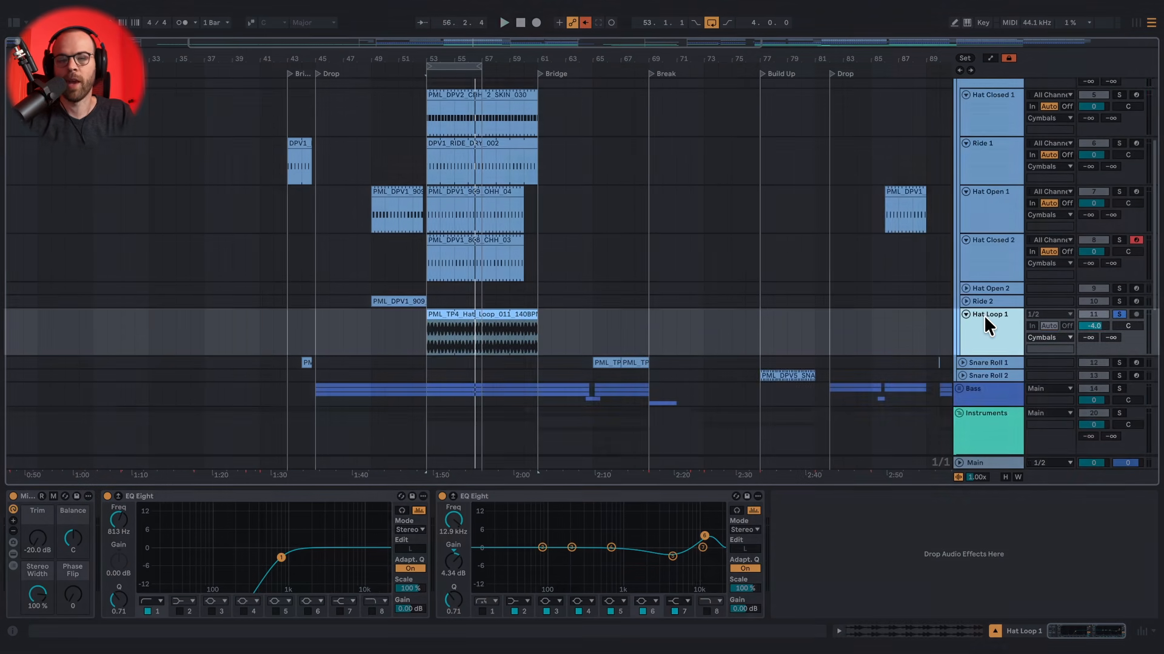
pyautogui.hotkey('ctrl', 'a')
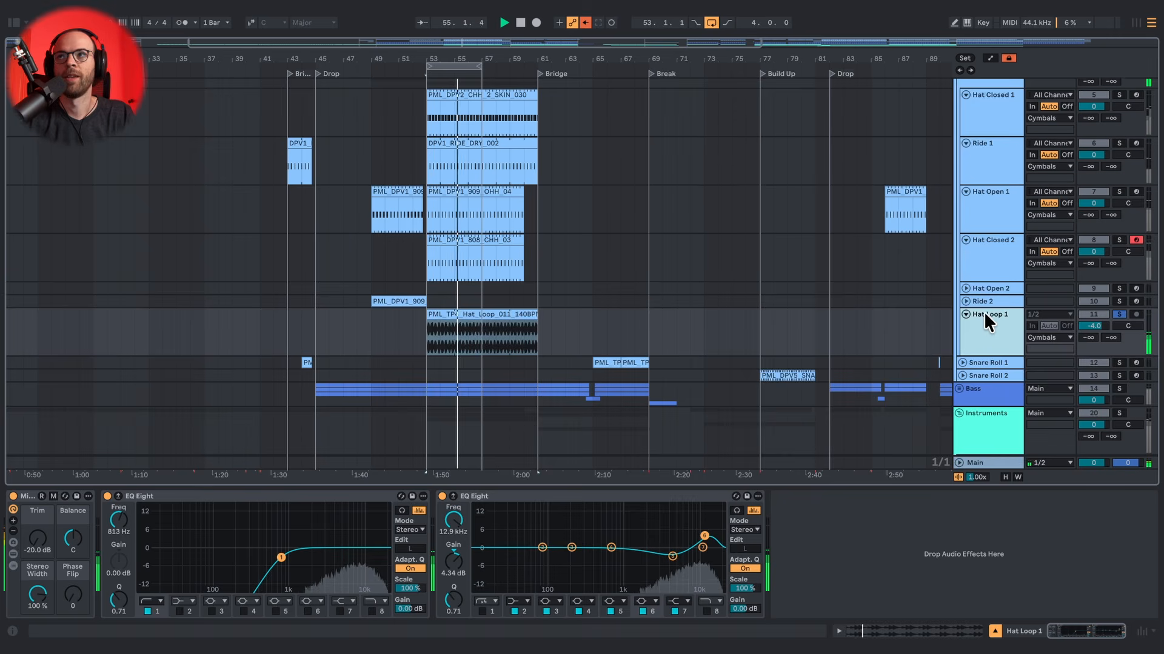
# Solo the whole Drums group to hear it together, and clear the solo from the bass layers
pyautogui.scroll(5, 984, 311)
pyautogui.click(1118, 97)
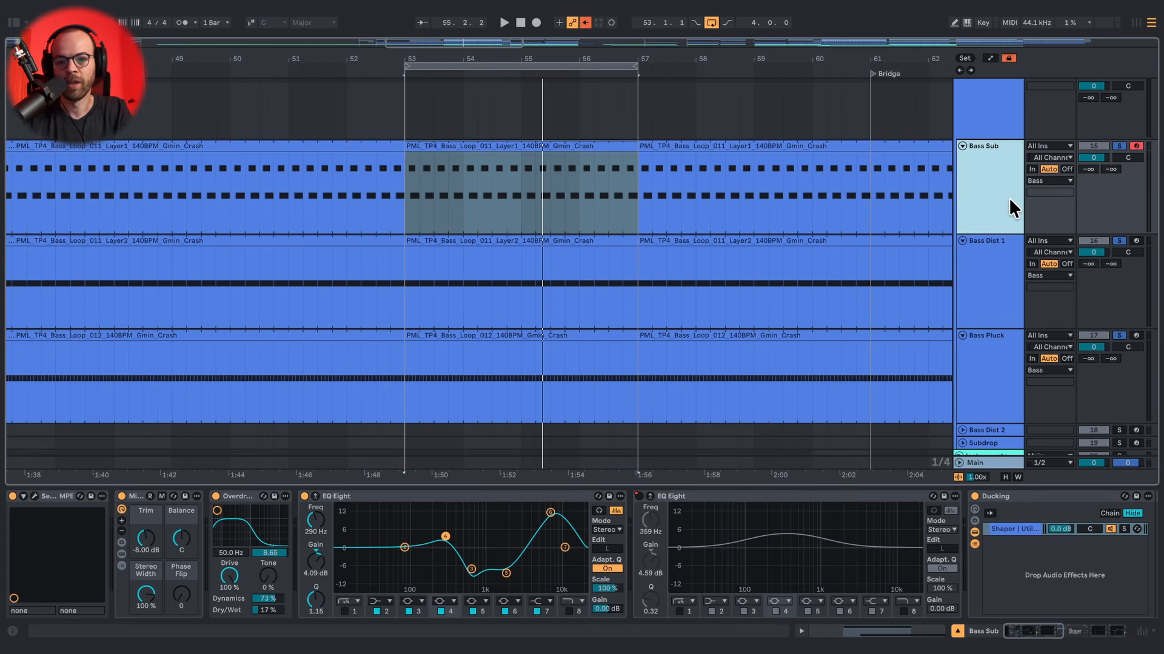
pyautogui.click(1119, 146)
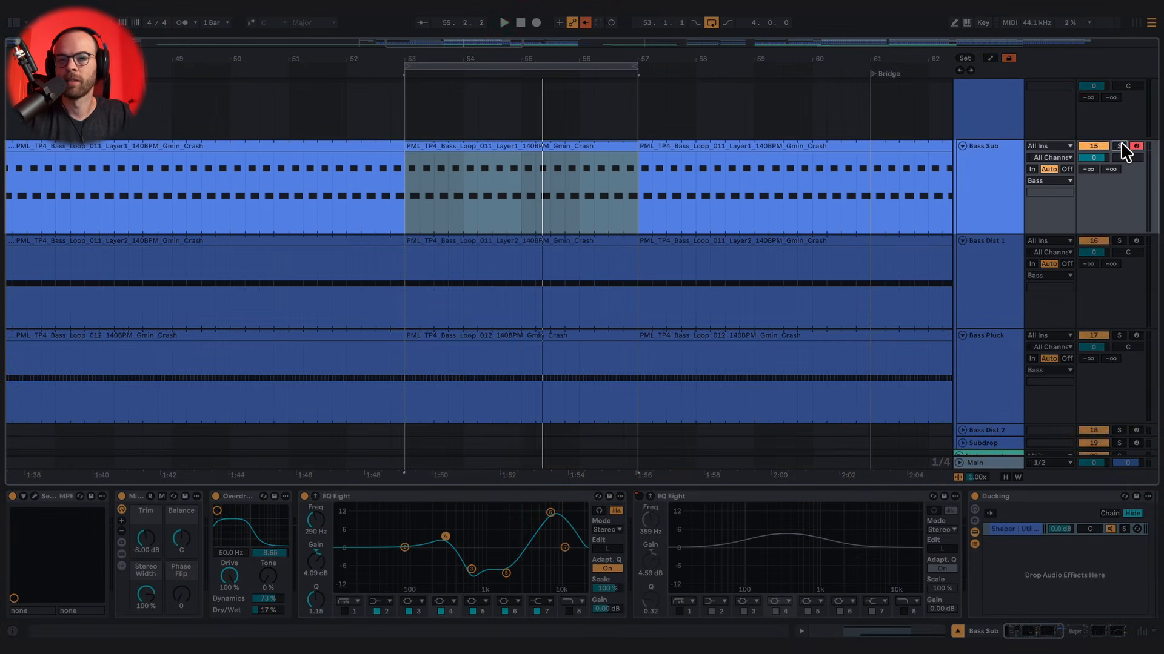
# Play the Bass Sub layer from bar 53, examine its clip's notes and device chain, and open its Serum 2 synth
pyautogui.click(573, 146)
pyautogui.press('space')
pyautogui.doubleClick(532, 146)
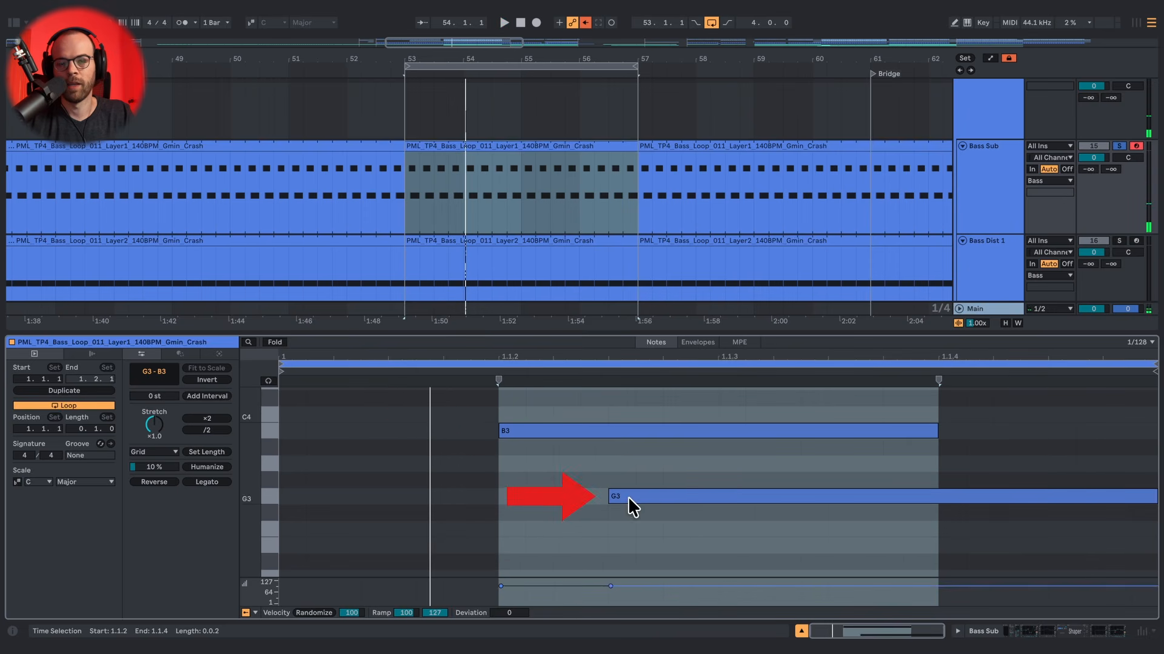
pyautogui.click(1018, 189)
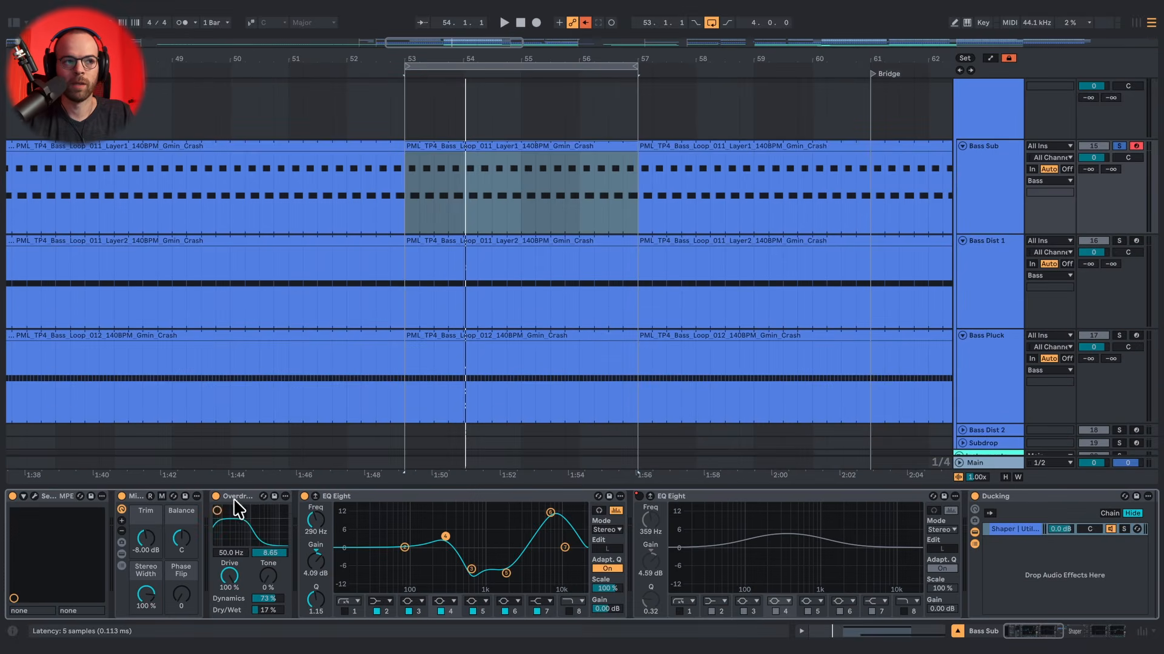
pyautogui.click(35, 497)
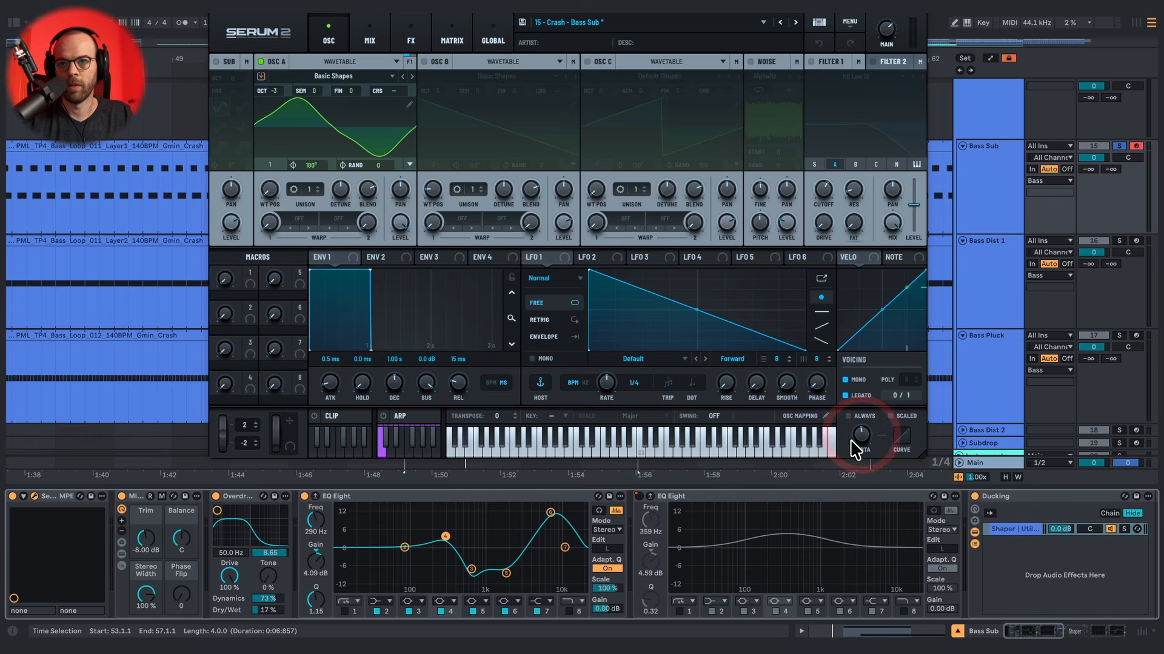
# Bypass the Overdrive and the first EQ Eight on Bass Sub and play the unprocessed sound
pyautogui.keyDown('shift'); pyautogui.click(331, 492); pyautogui.keyUp('shift')
pyautogui.press('0')
pyautogui.press('space')
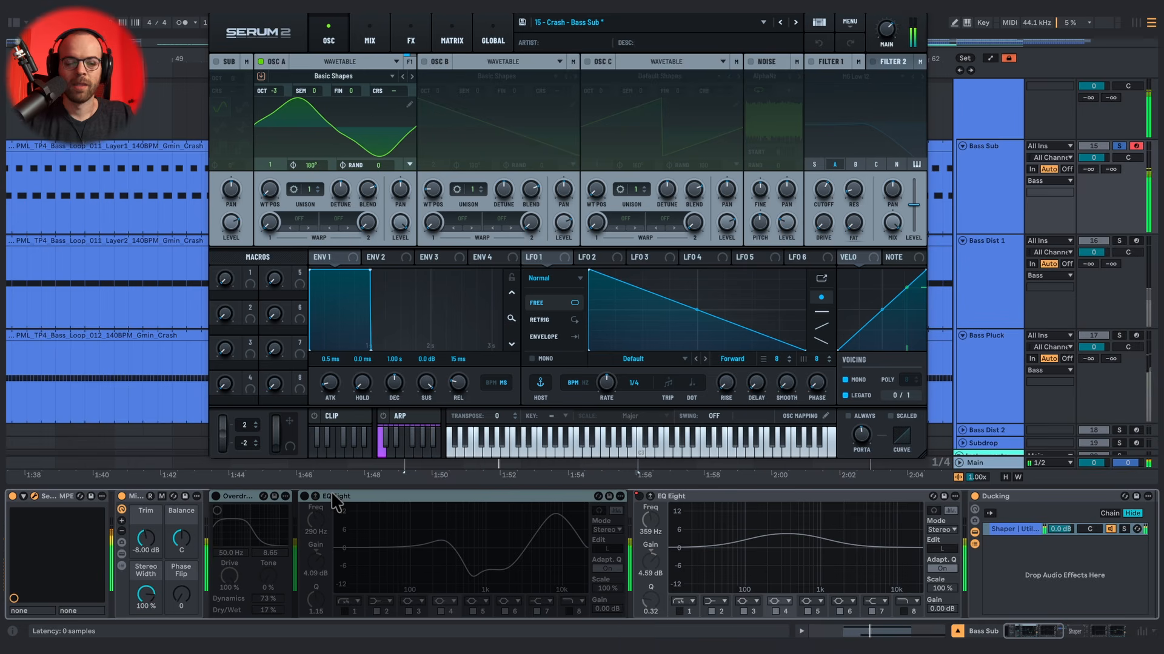
# Re-enable the Overdrive and the first EQ Eight on Bass Sub one at a time, listening to each change
pyautogui.click(244, 496)
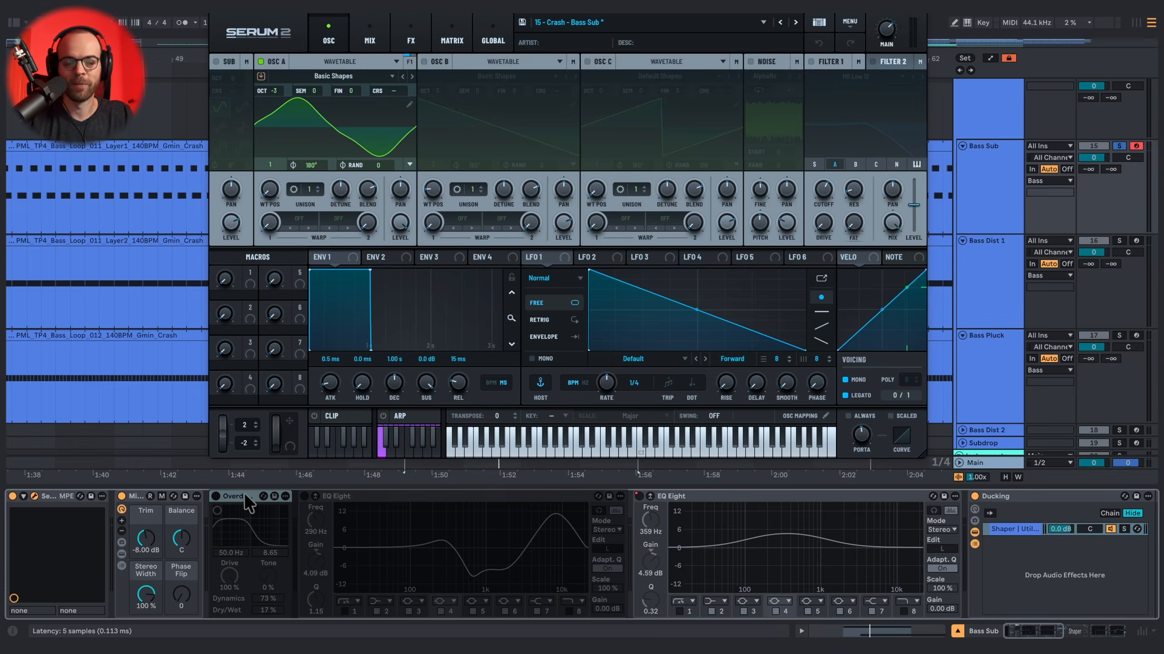
pyautogui.press('0')
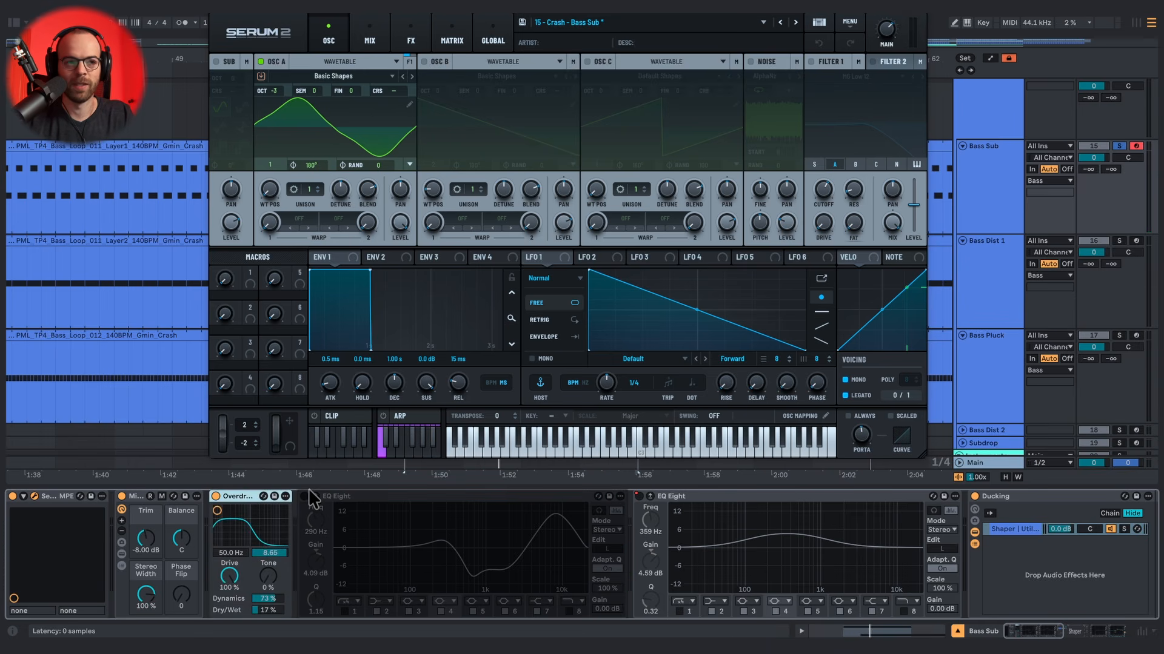
pyautogui.press('space')
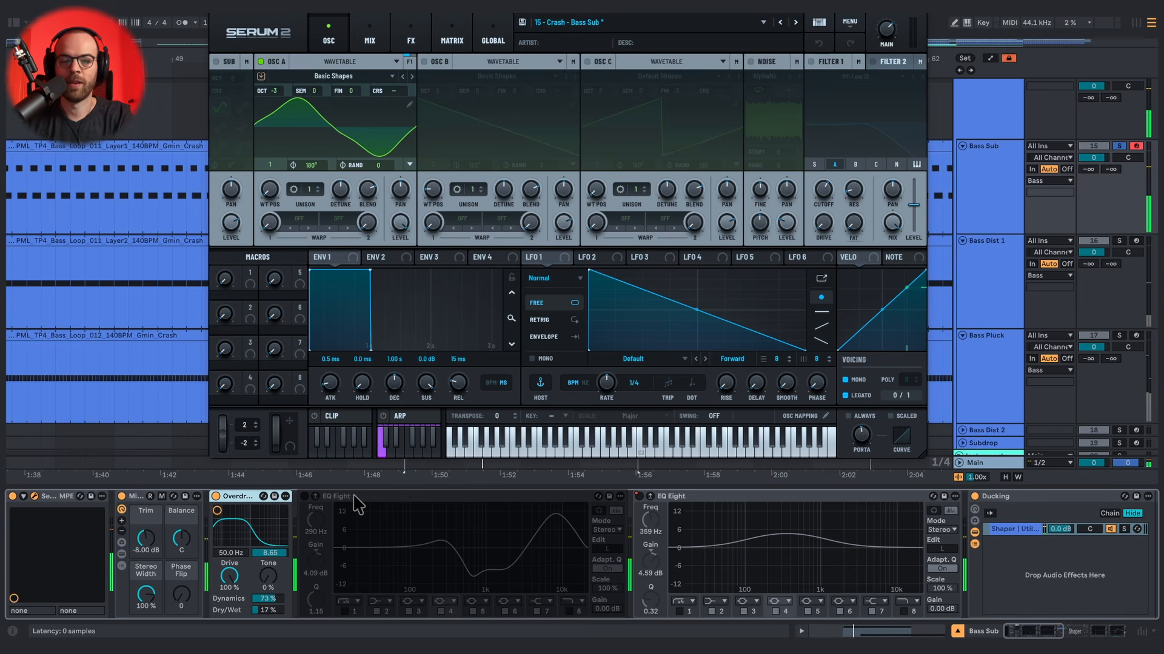
pyautogui.click(354, 495)
pyautogui.press('0')
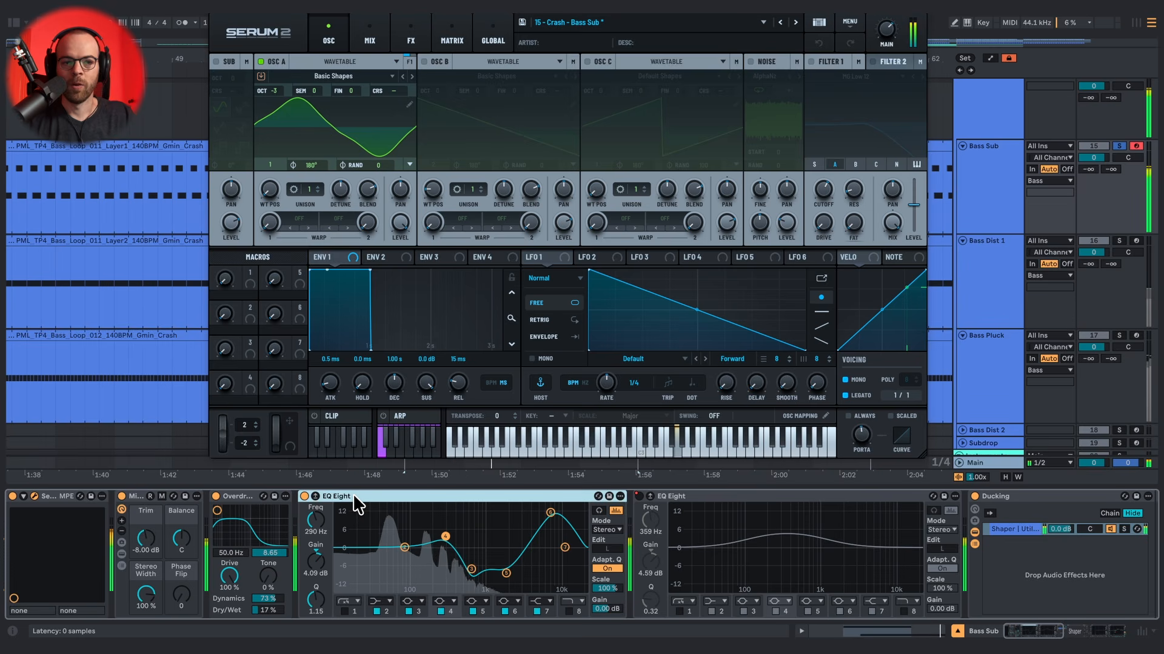
# Select the low-mid cut band in Bass Sub's first EQ Eight and close the Serum 2 window
pyautogui.click(470, 549)
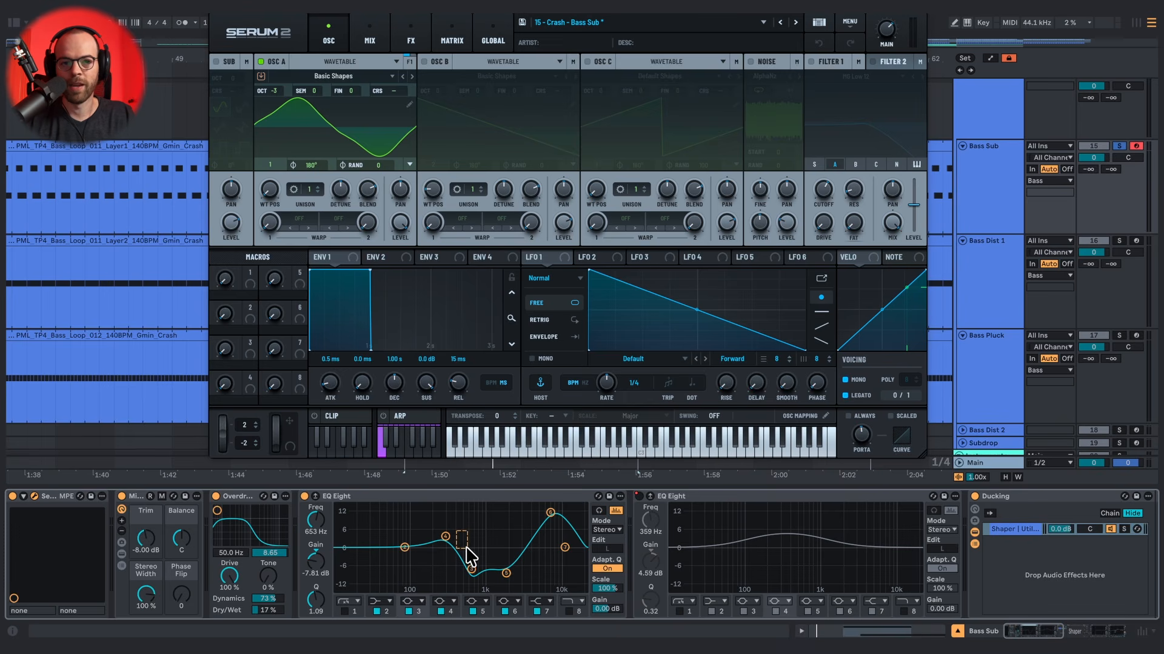
pyautogui.moveTo(525, 593); pyautogui.dragTo(525, 593)
pyautogui.click(215, 12)
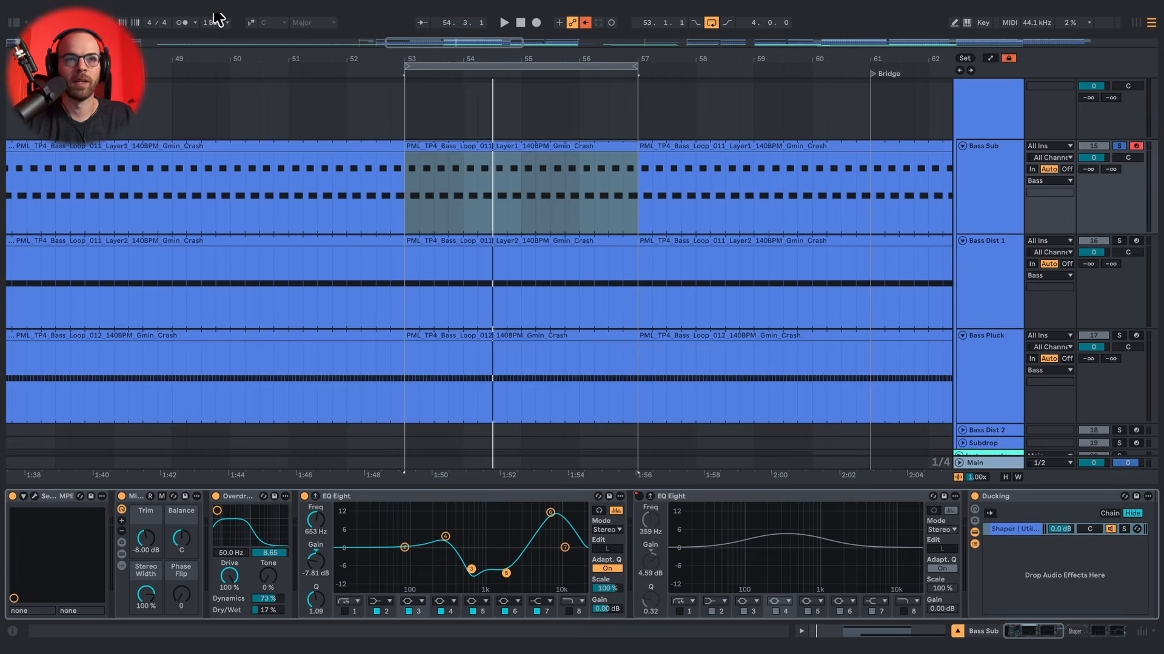
# Show the Bass Dist 1 clip's notes, play the track in solo, and view its device chain through to the ducking Shaper
pyautogui.doubleClick(456, 244)
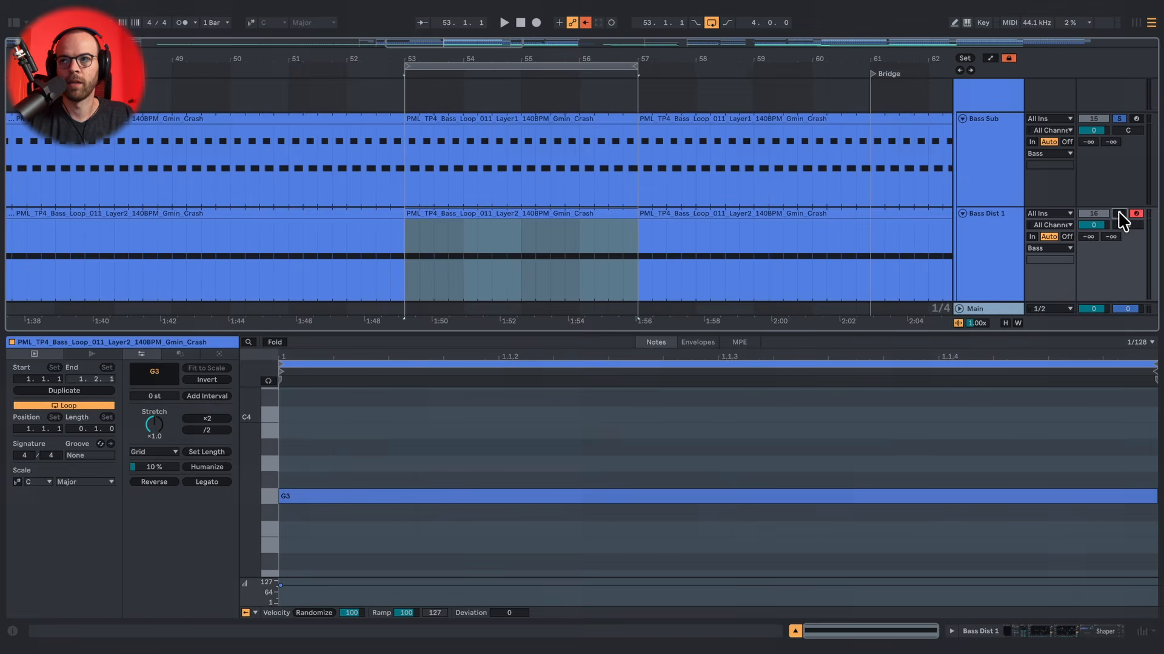
pyautogui.click(1118, 213)
pyautogui.press('space')
pyautogui.click(1002, 217)
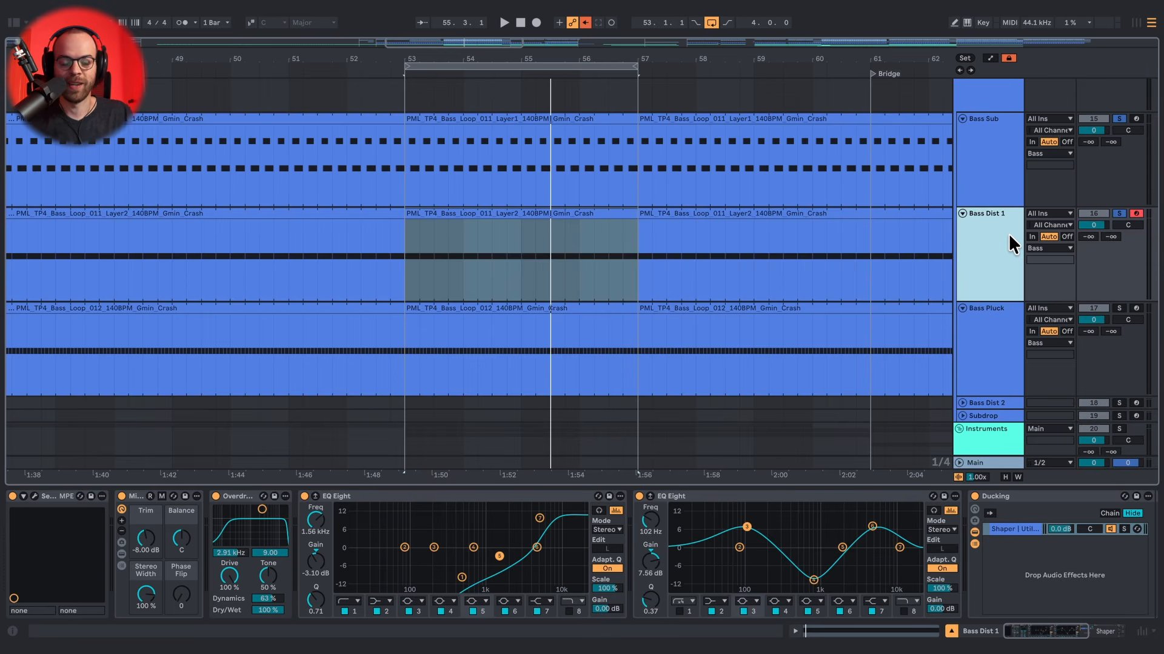
pyautogui.hscroll(10, 1010, 504)
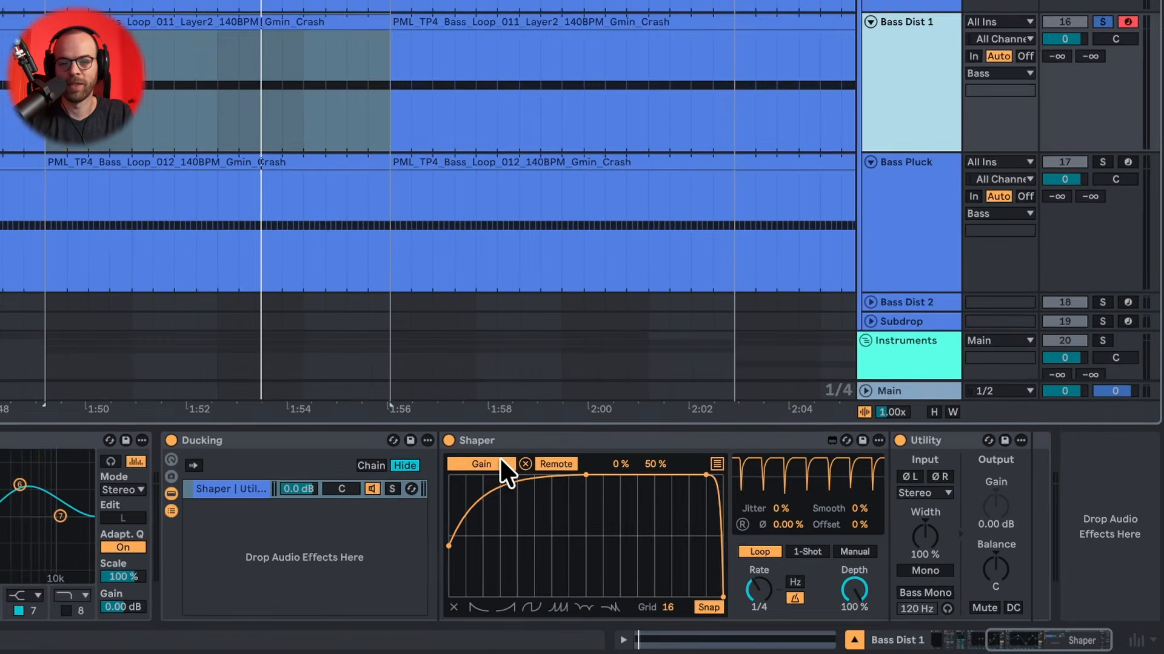
# Inspect the oscillator and Tube distortion in Bass Dist 1's Serum 2, compare the sound with the distortion bypassed, and close the synth
pyautogui.press('space')
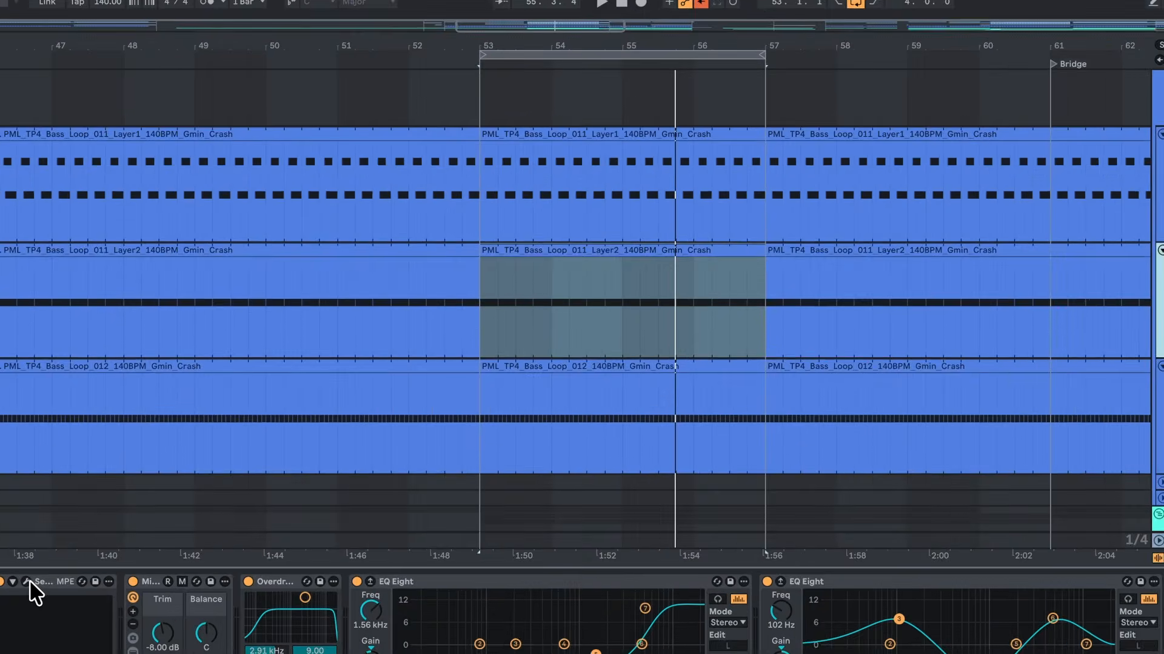
pyautogui.click(36, 501)
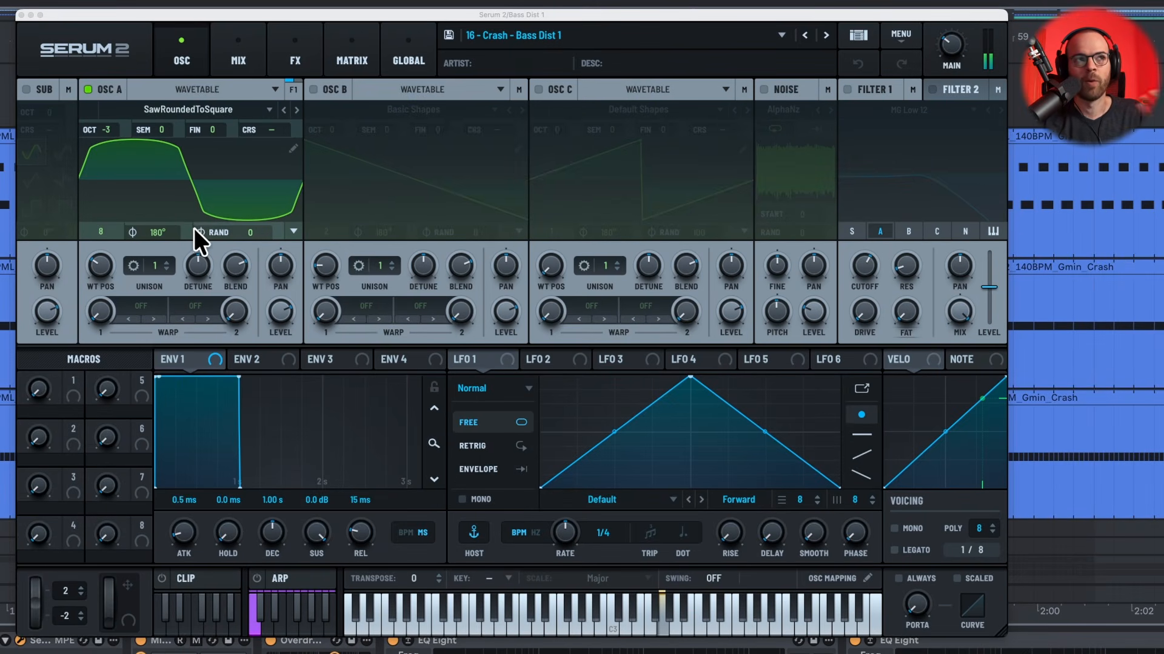
pyautogui.click(295, 57)
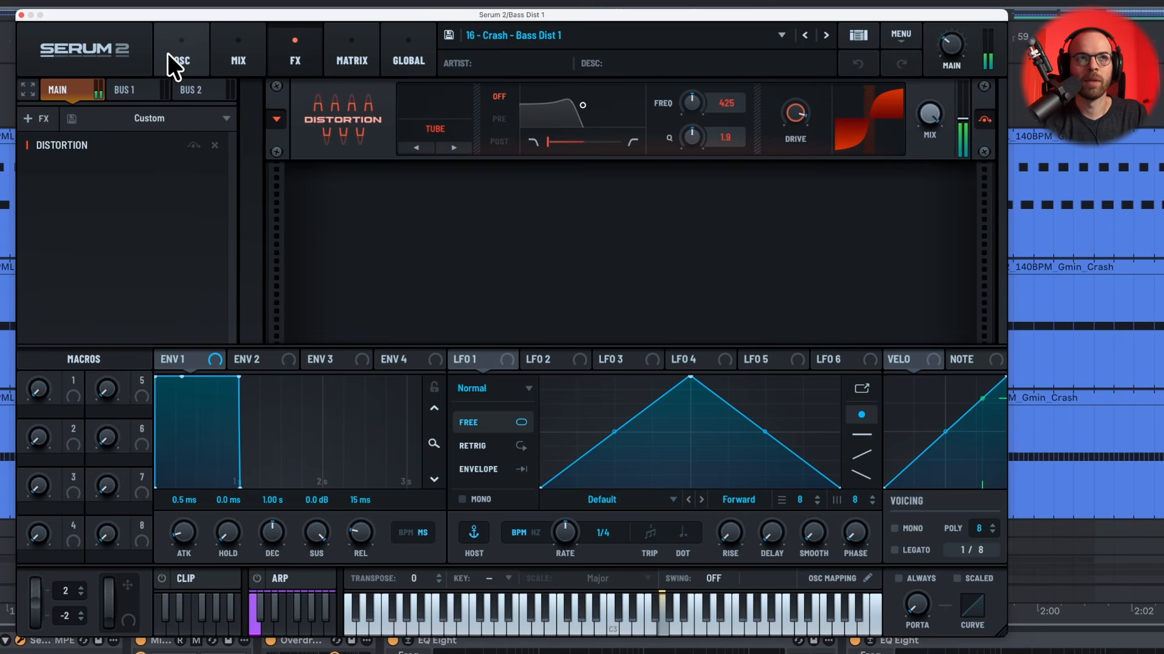
pyautogui.click(981, 117)
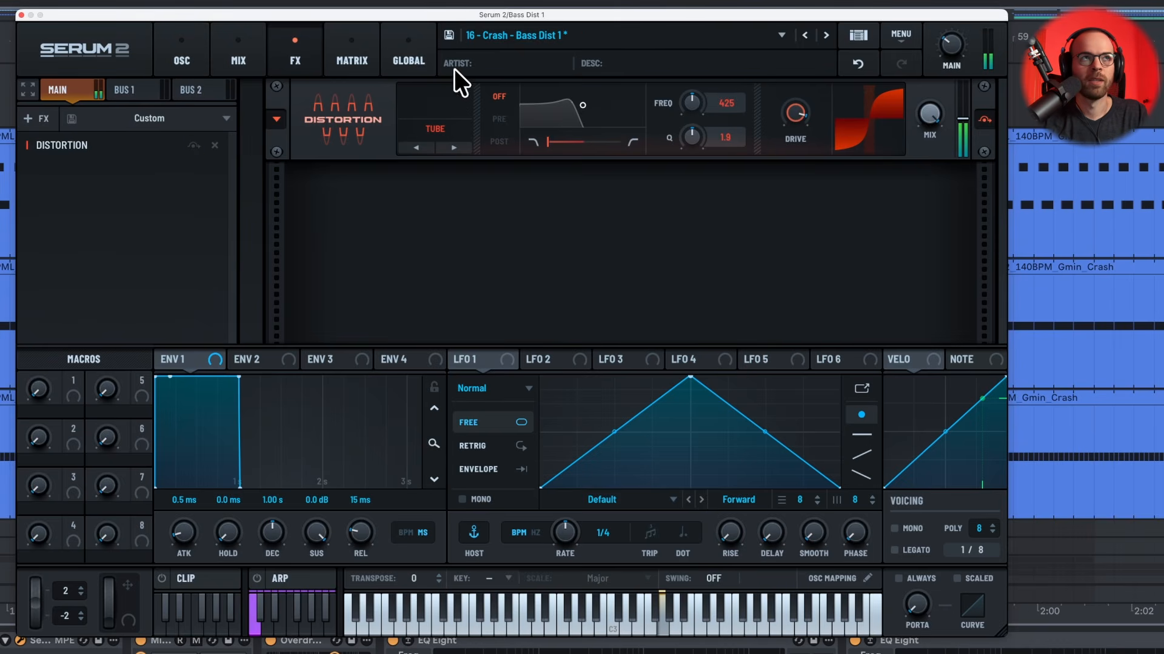
pyautogui.click(21, 14)
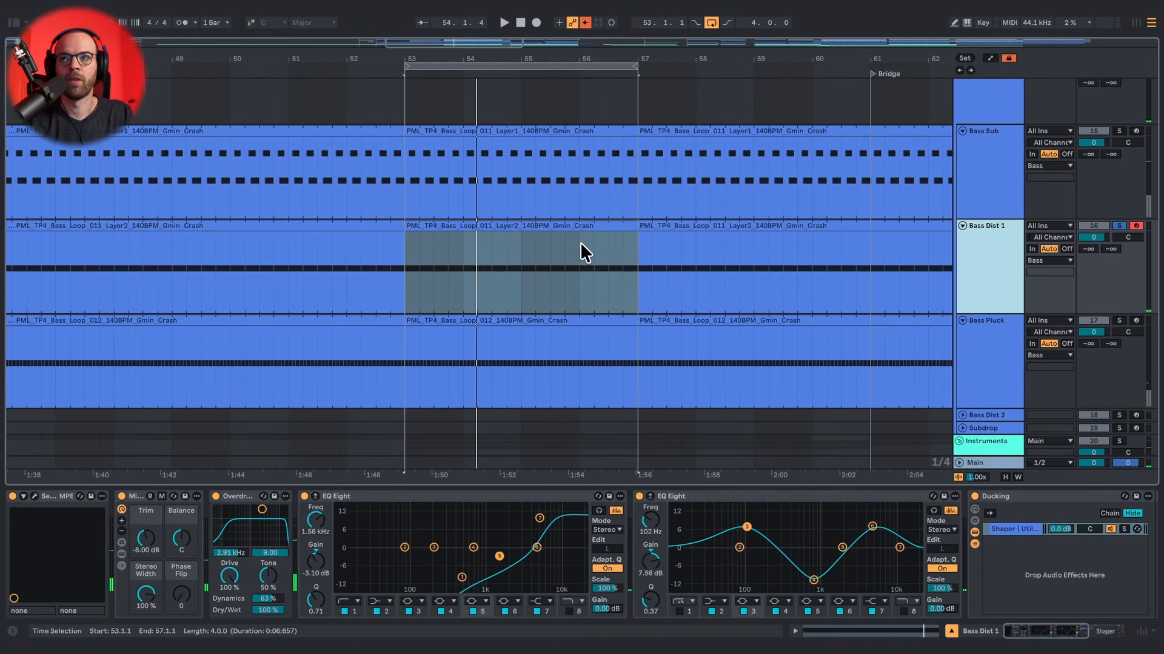
pyautogui.click(987, 183)
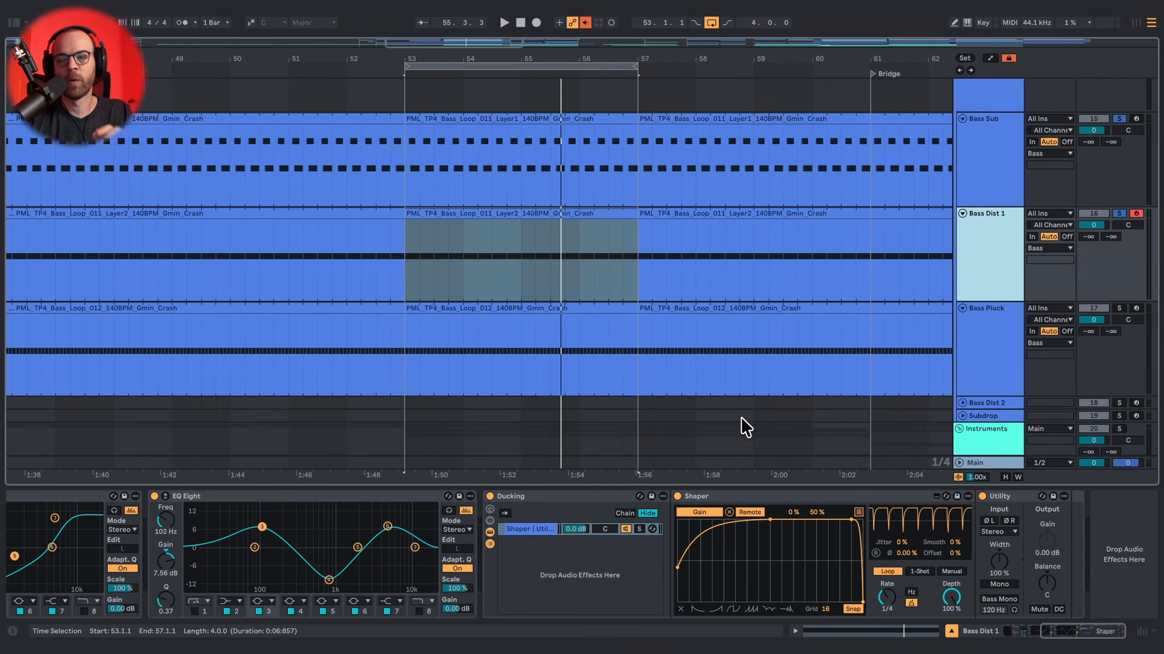
# Audition Bass Pluck in exclusive solo, view its clip's notes and device chain, and open its Serum 2 synth
pyautogui.click(1118, 308)
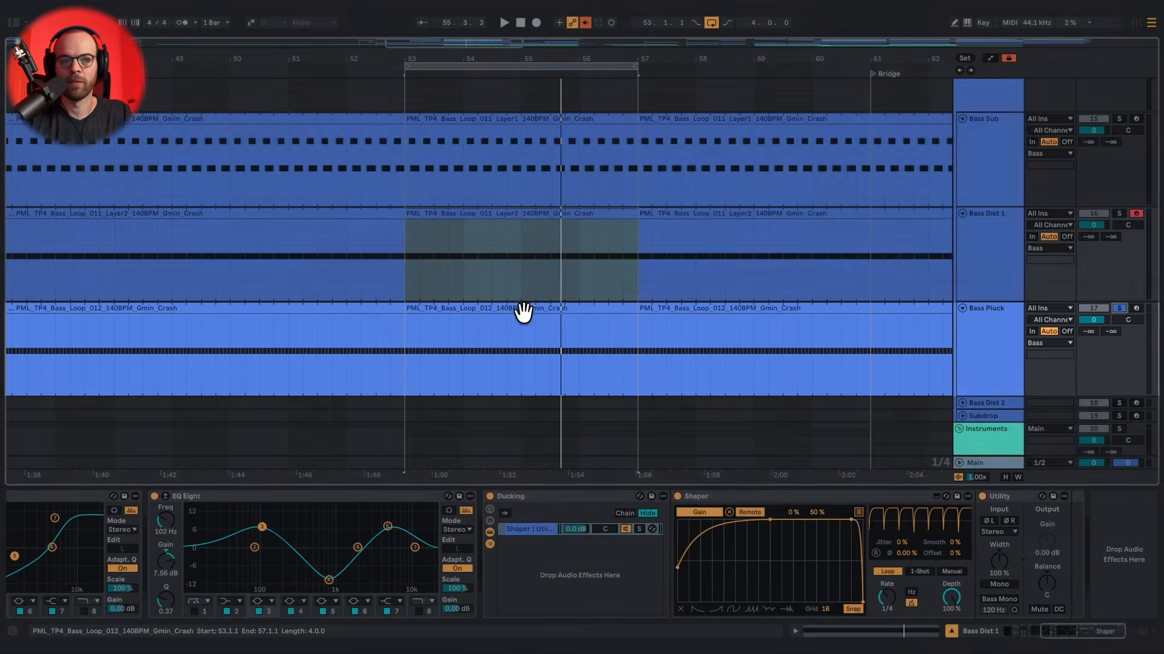
pyautogui.click(522, 312)
pyautogui.press('space')
pyautogui.doubleClick(520, 307)
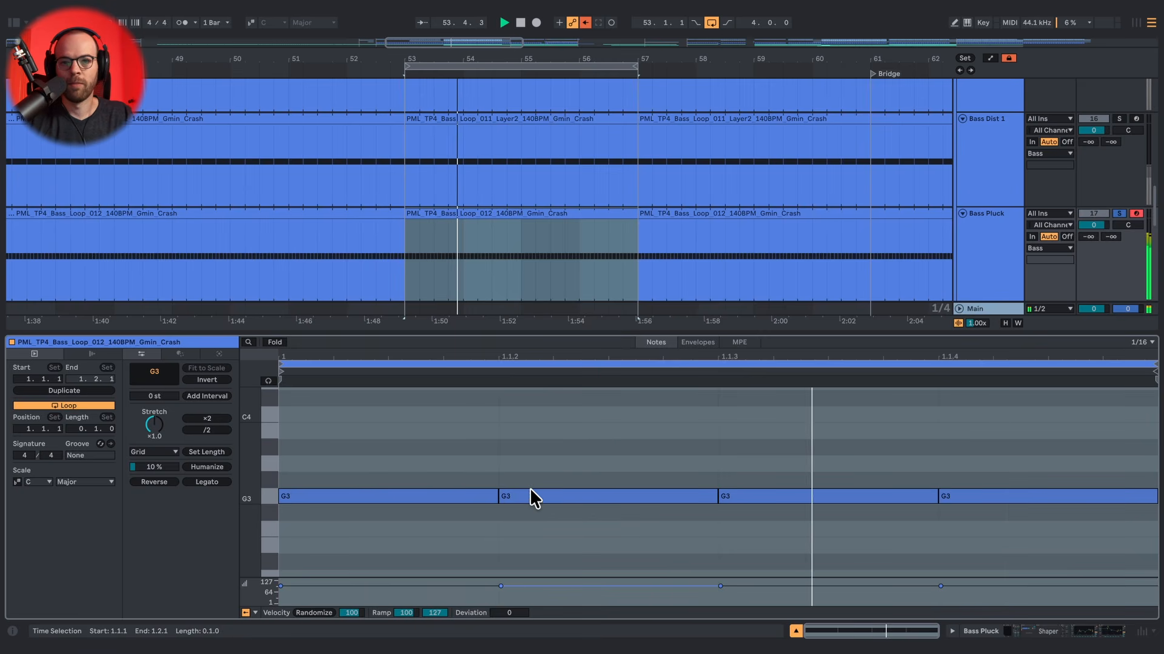
pyautogui.click(976, 274)
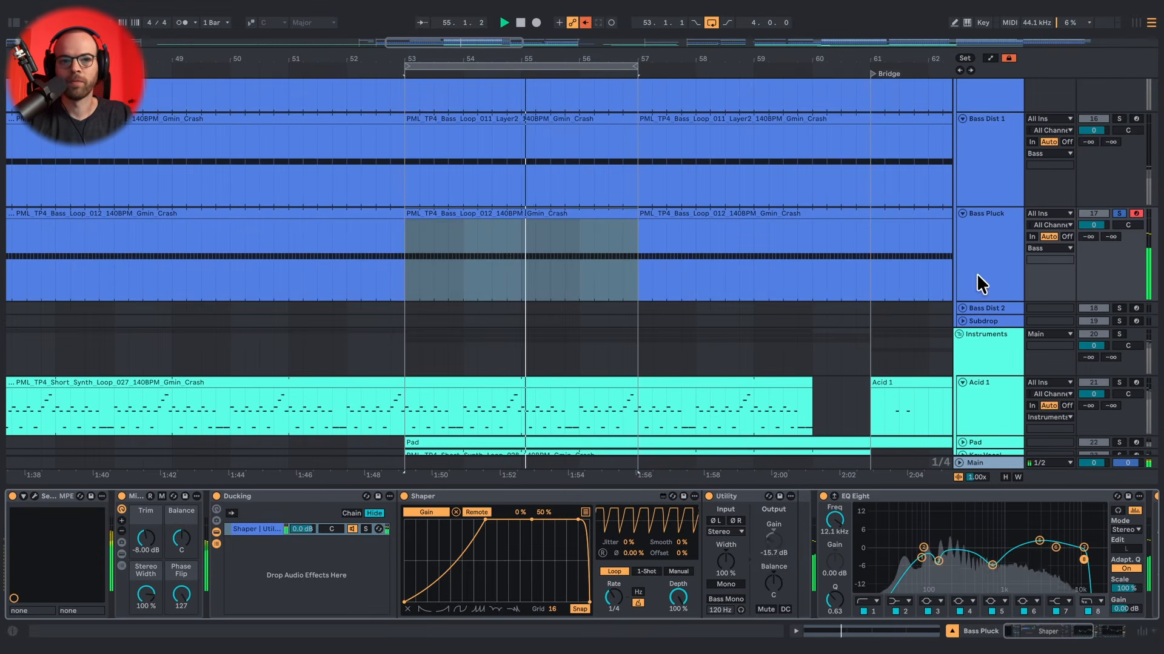
pyautogui.press('space')
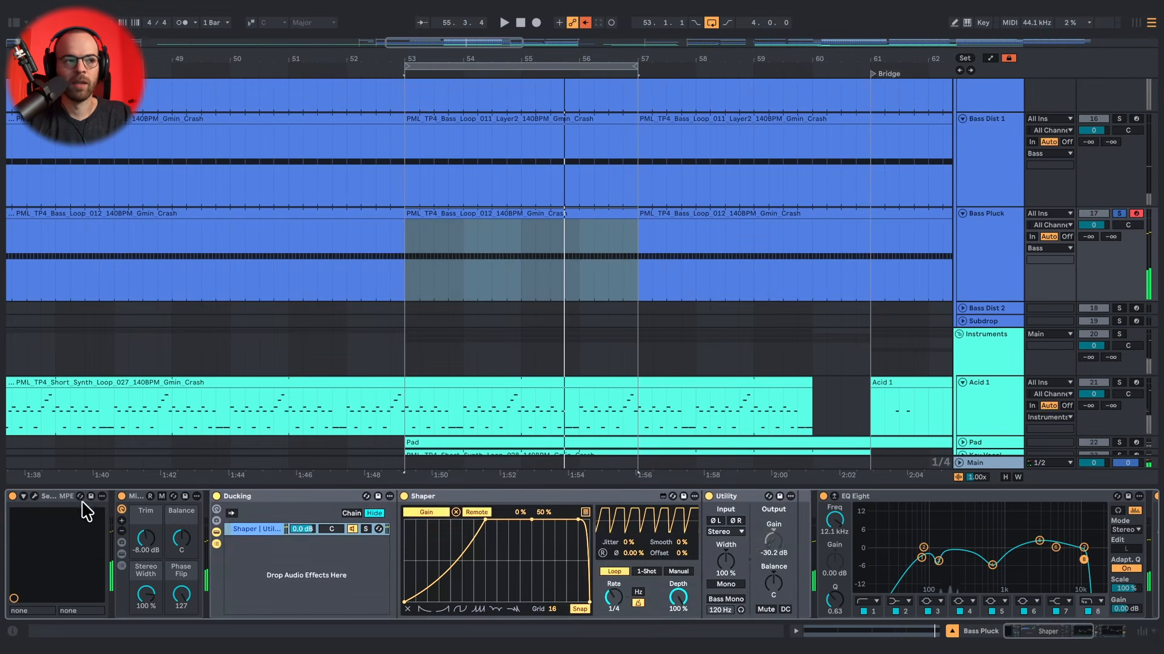
pyautogui.click(34, 496)
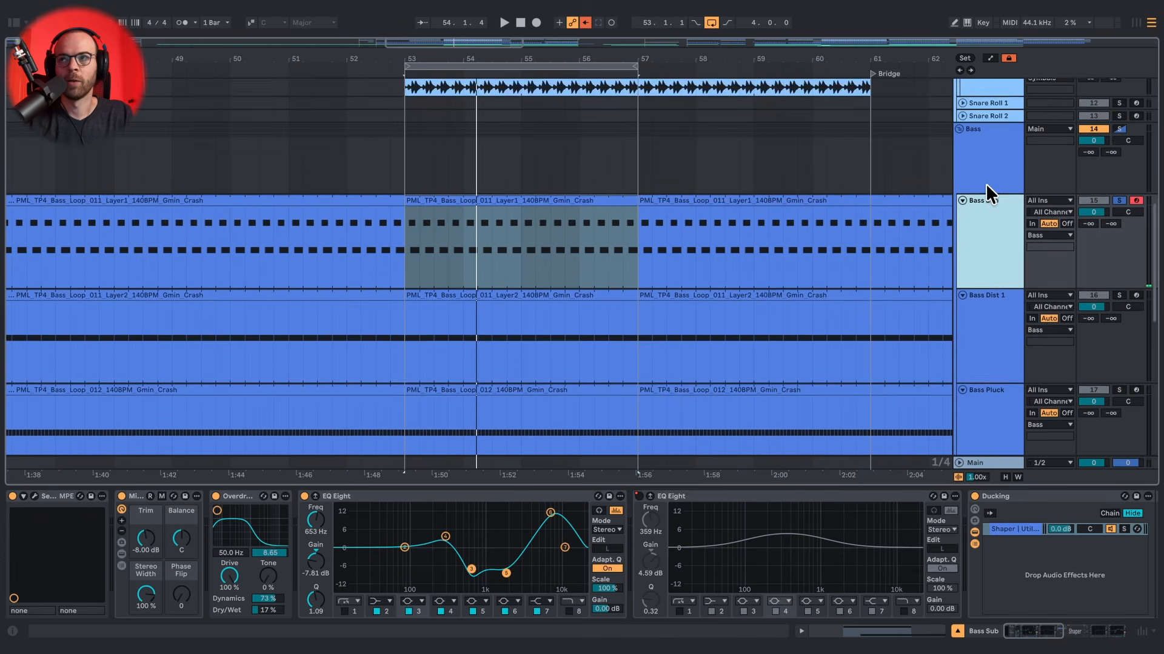
# Play the loop with Bass Sub and Kick soloed together to hear how they combine
pyautogui.scroll(-1, 987, 217)
pyautogui.press('space')
pyautogui.scroll(10, 987, 217)
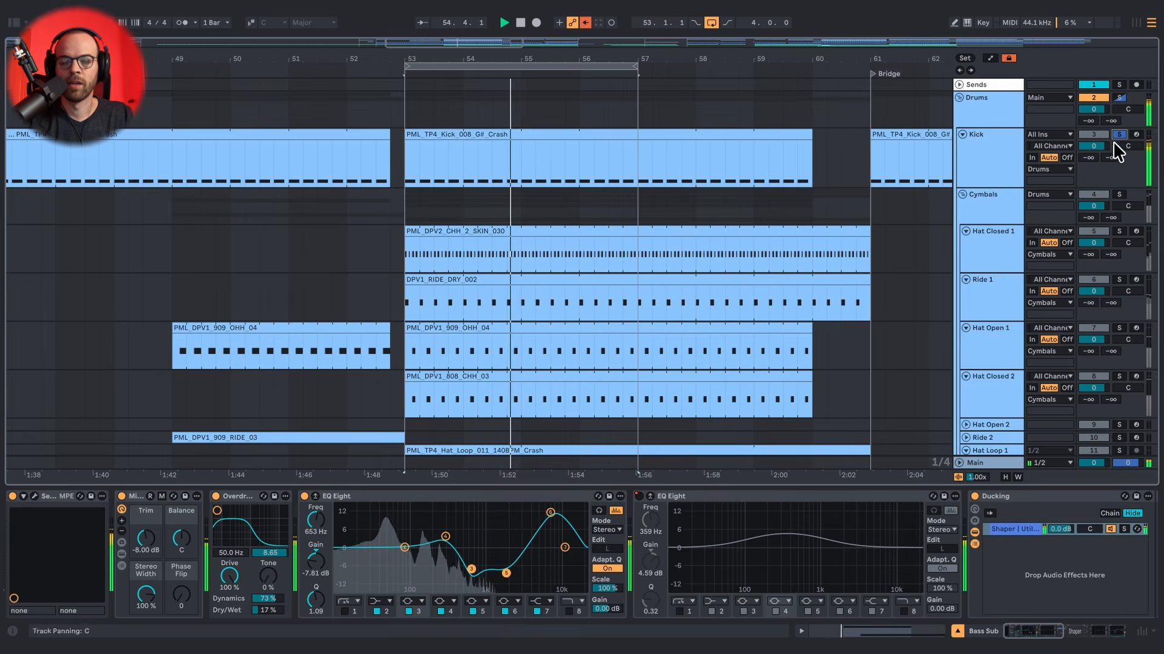
pyautogui.scroll(-5, 1006, 270)
pyautogui.scroll(-5, 1005, 267)
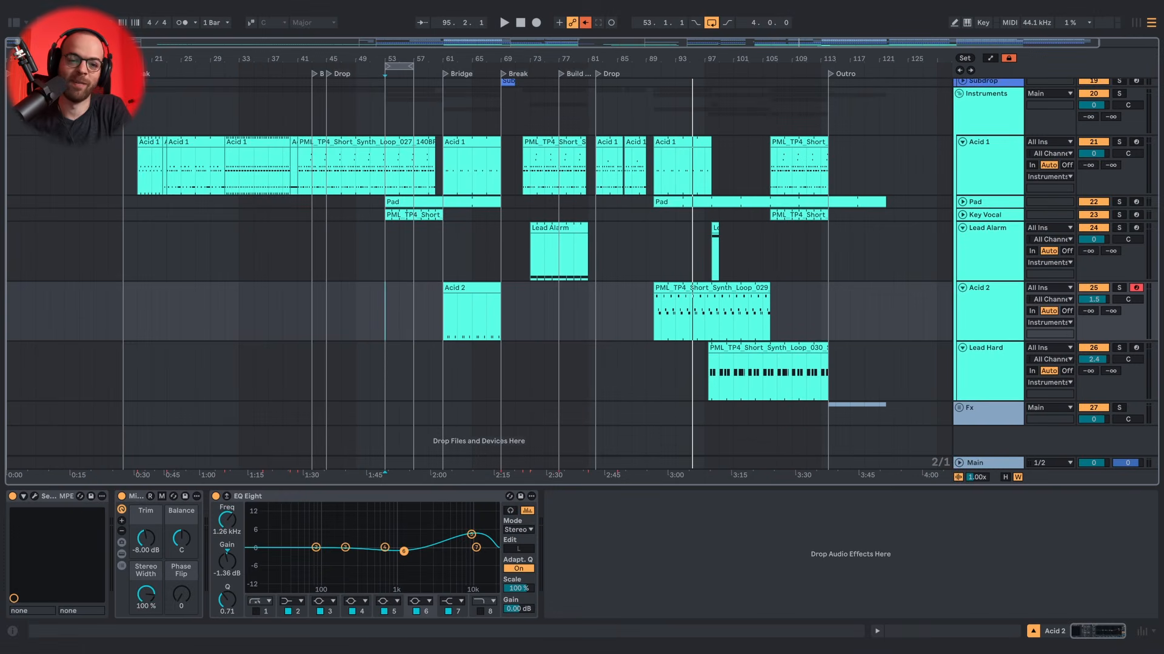
# Solo the Pad and Key Vocal tracks together and play them from bar 53
pyautogui.click(389, 235)
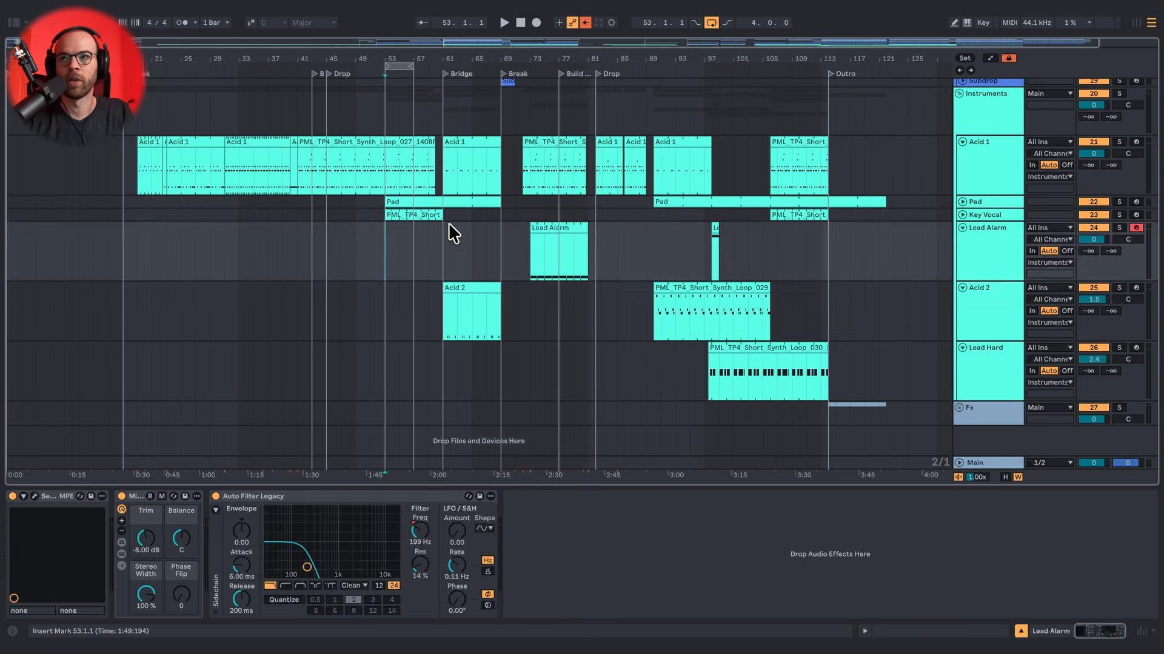
pyautogui.click(994, 210)
pyautogui.keyDown('shift'); pyautogui.click(994, 203); pyautogui.keyUp('shift')
pyautogui.press('s')
pyautogui.press('space')
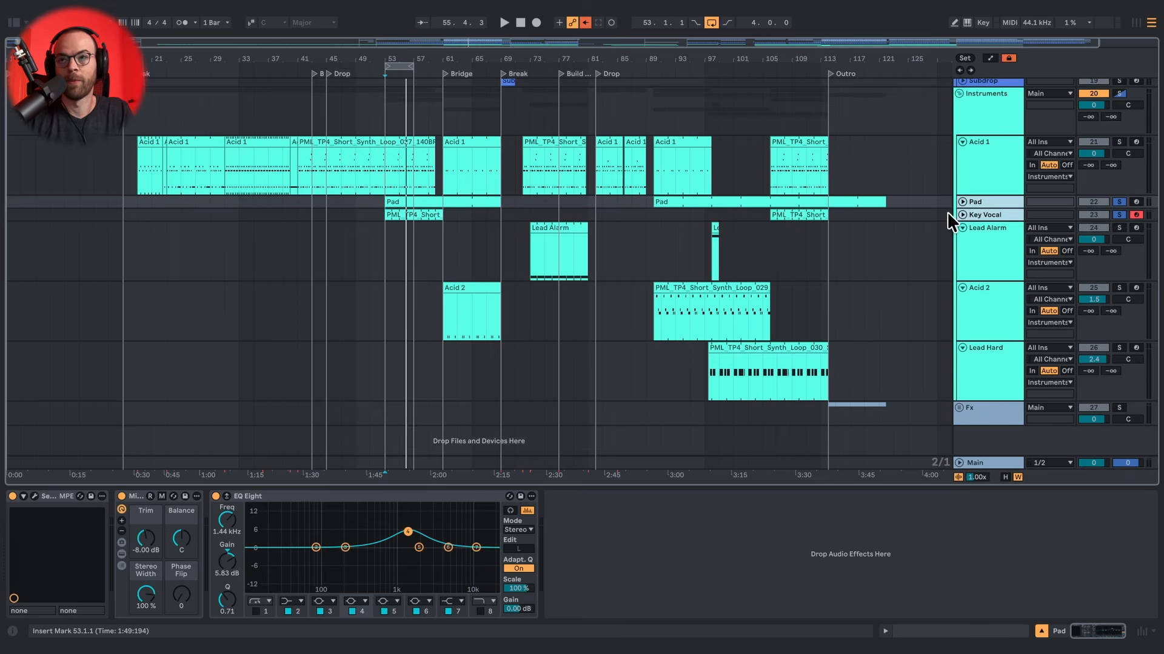
# Audition Key Vocal alone with its track unfolded, and view the effects and oscillator pages of its Serum 2 synth
pyautogui.click(978, 212)
pyautogui.press('space')
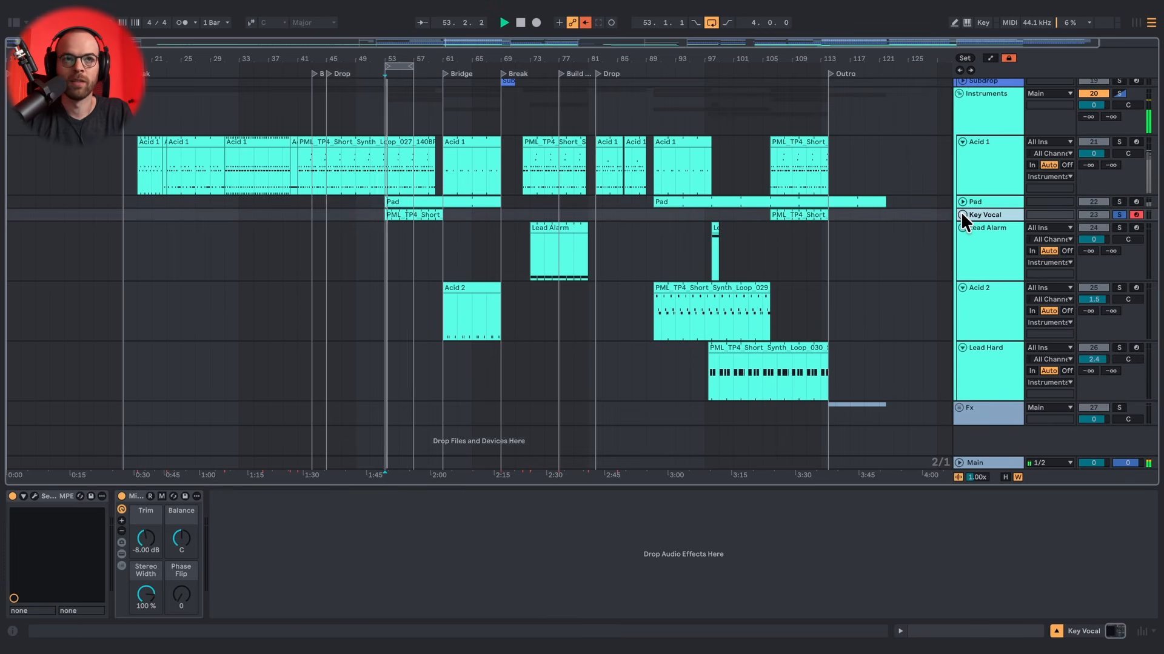
pyautogui.click(962, 214)
pyautogui.click(34, 496)
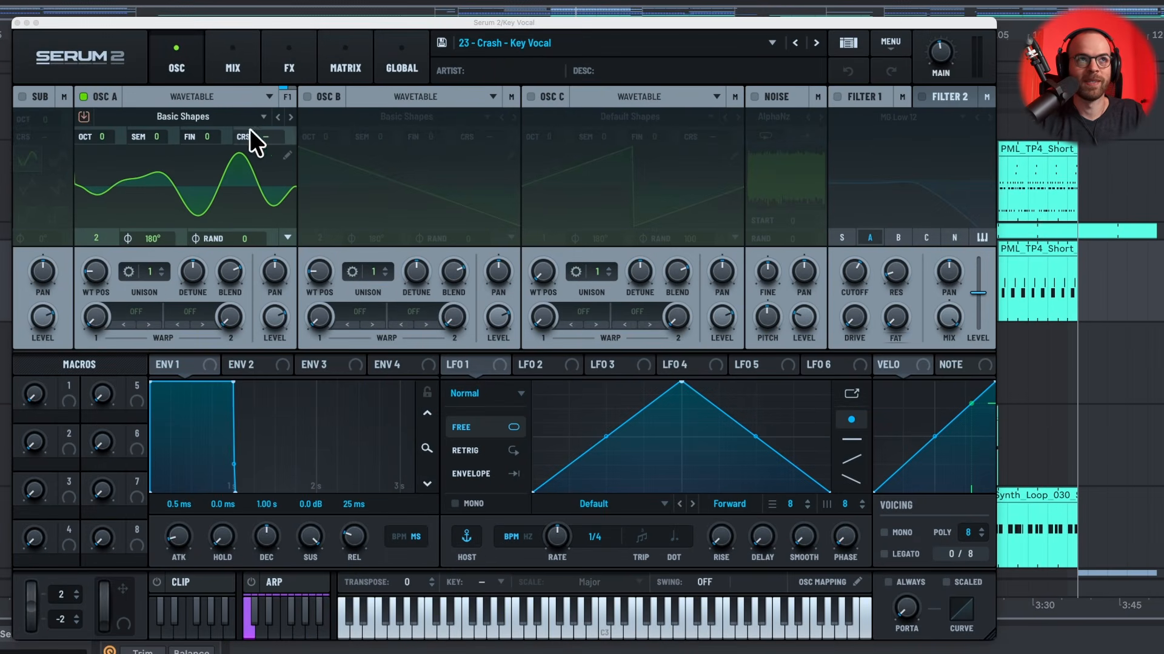
pyautogui.click(297, 60)
pyautogui.click(185, 61)
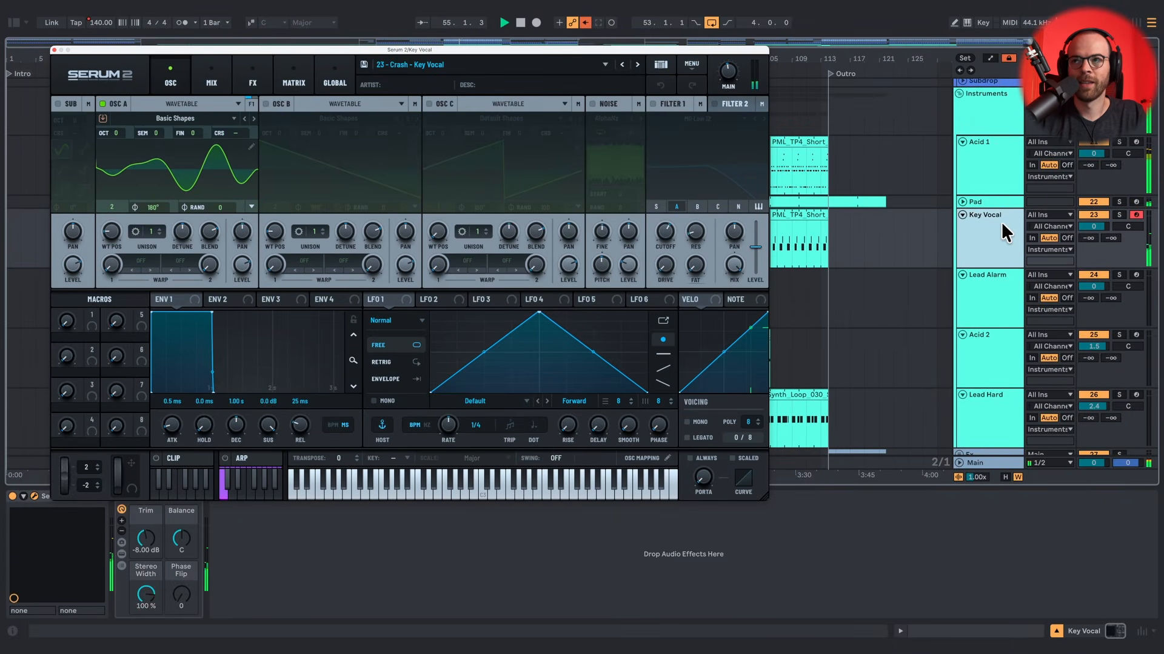
# Deactivate the Pad and Key Vocal tracks and switch them back on to compare the mix with and without them
pyautogui.moveTo(1088, 215); pyautogui.dragTo(1089, 205)
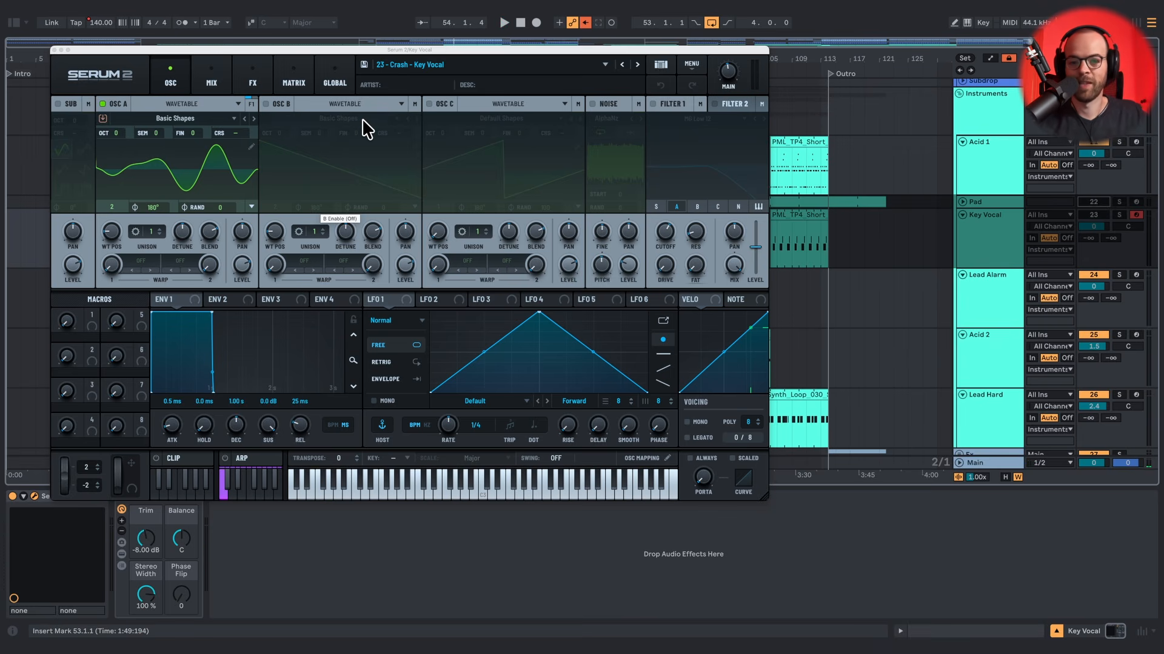
pyautogui.click(1094, 215)
pyautogui.press('space')
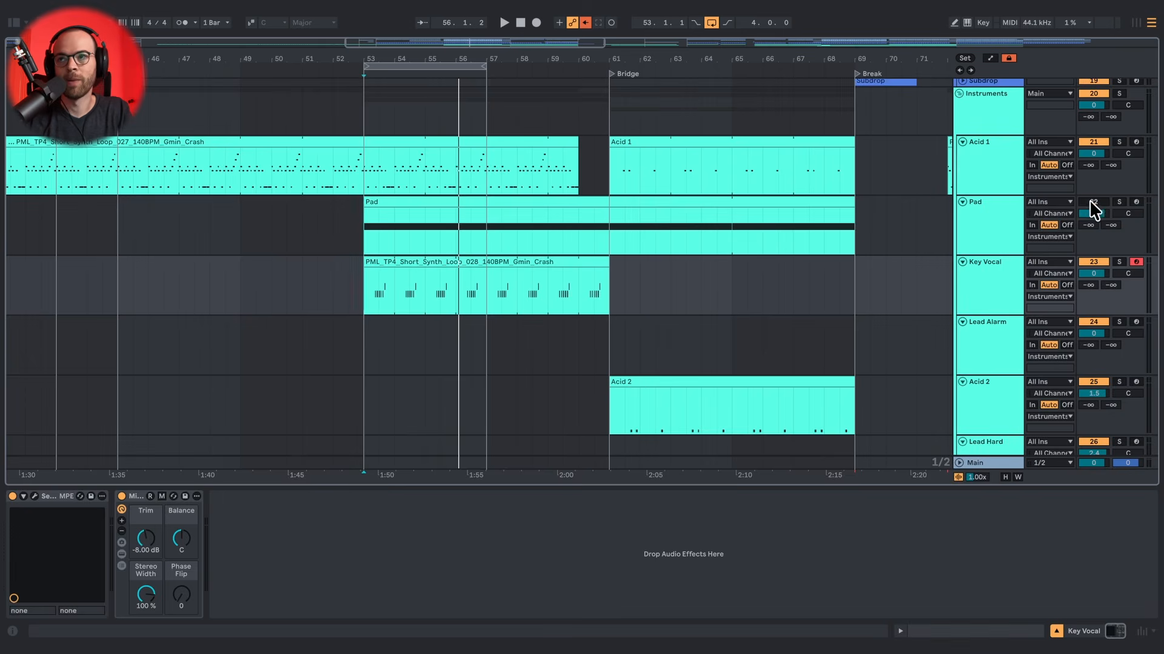
# Play the Pad track in solo, display its device chain, and open its clip's notes
pyautogui.click(1119, 202)
pyautogui.press('space')
pyautogui.click(979, 206)
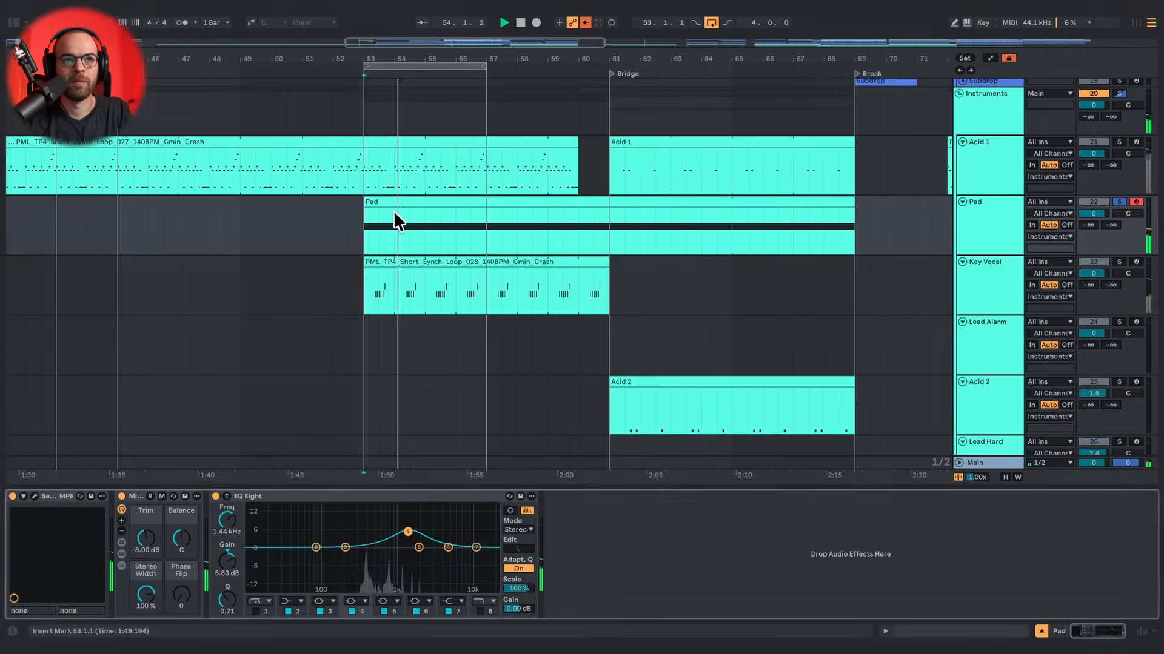
pyautogui.doubleClick(392, 209)
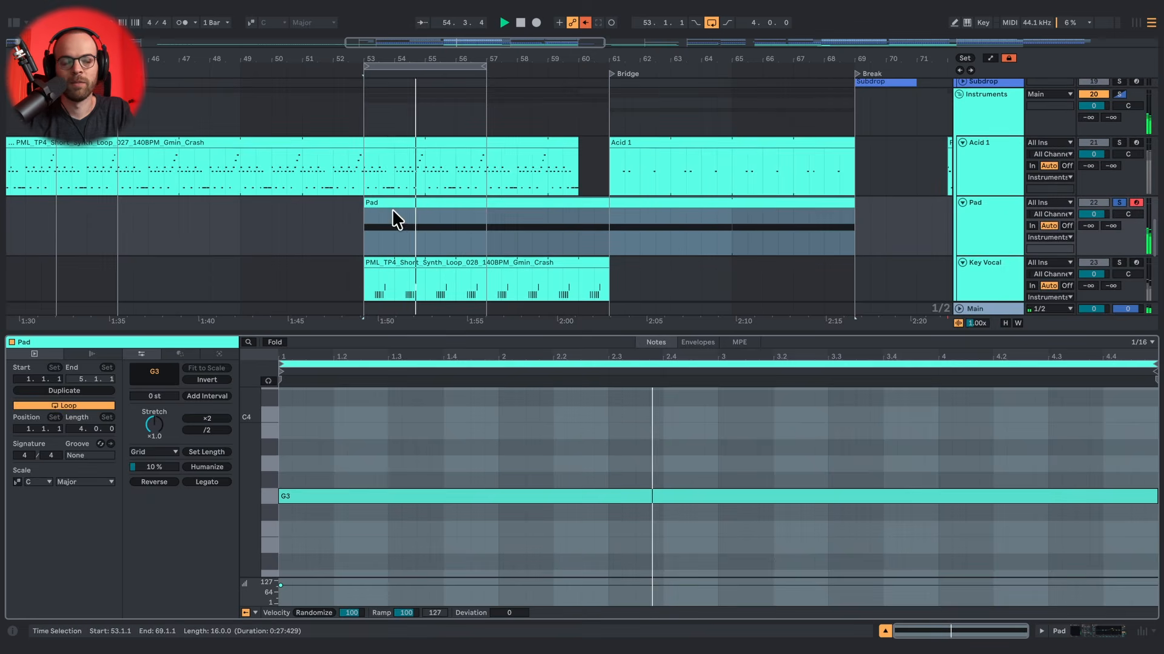
# View the effects and oscillator pages of the Pad track's Serum 2 synth, and toggle Pad and Key Vocal together to compare the mix
pyautogui.click(968, 223)
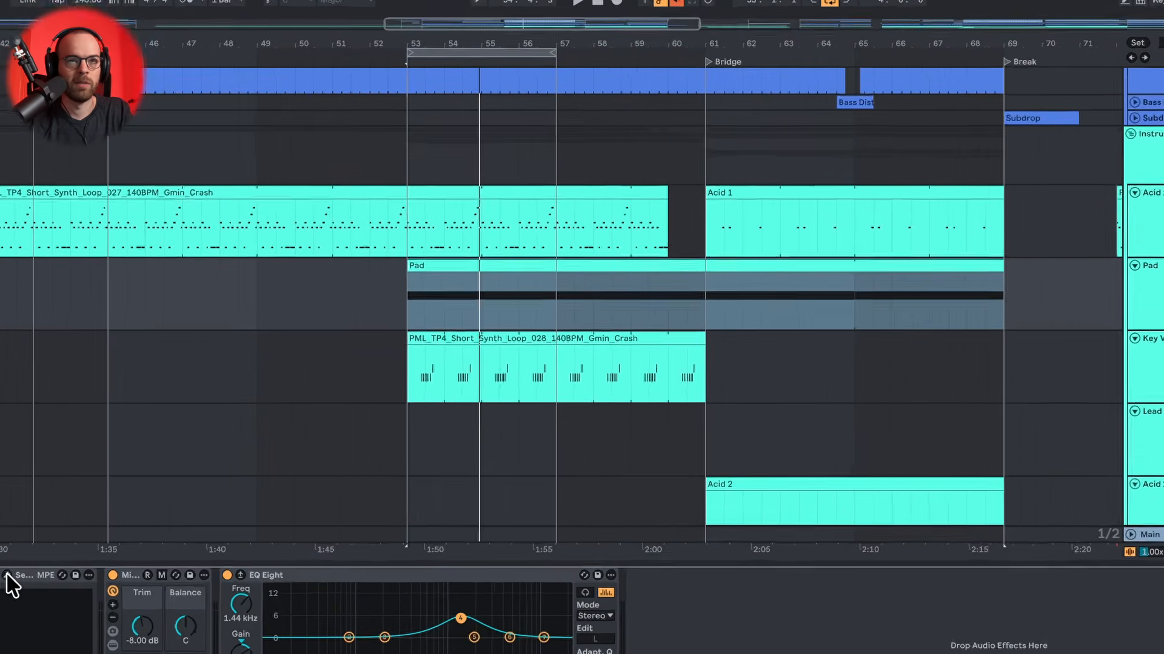
pyautogui.click(33, 501)
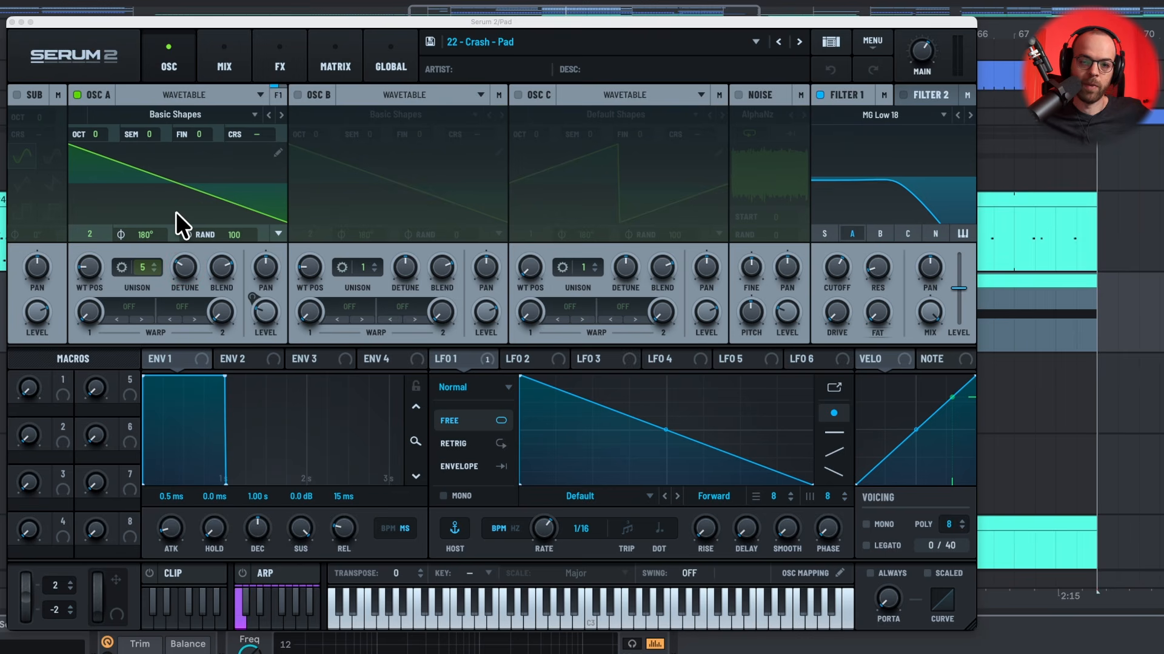
pyautogui.click(277, 67)
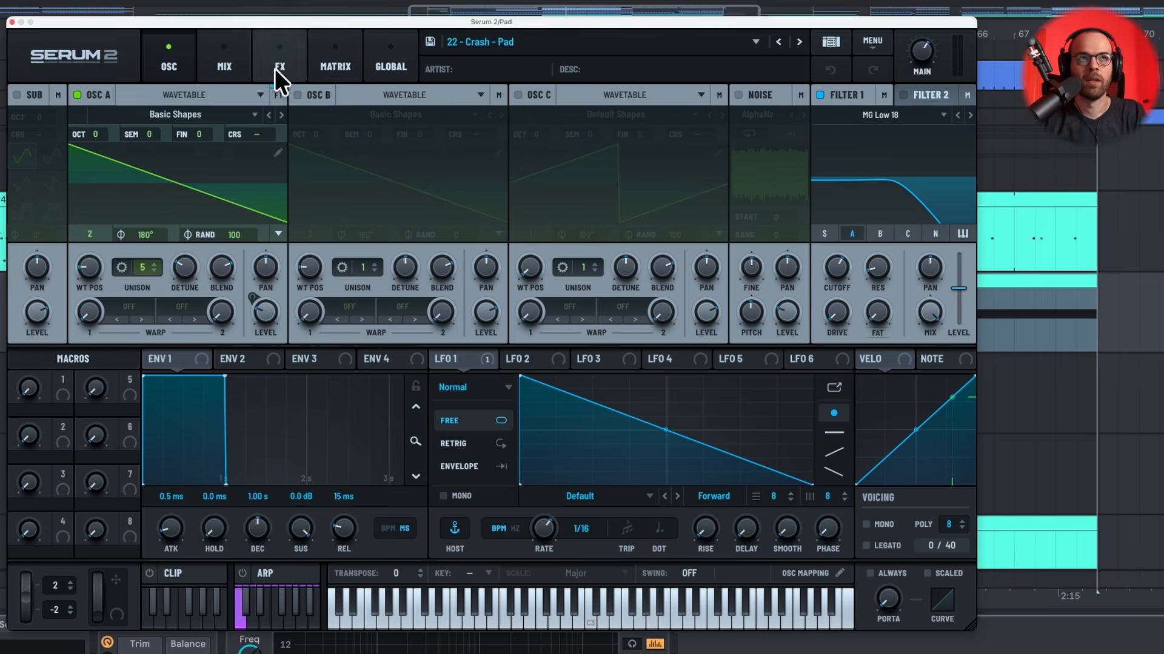
pyautogui.click(182, 65)
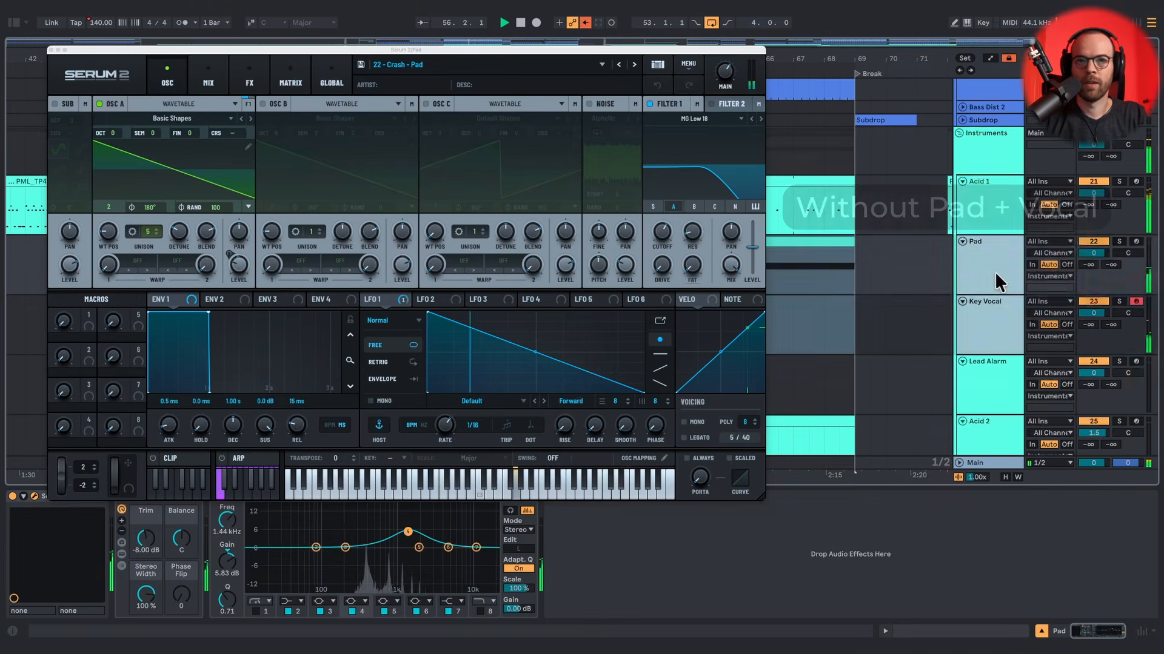
pyautogui.press('0')
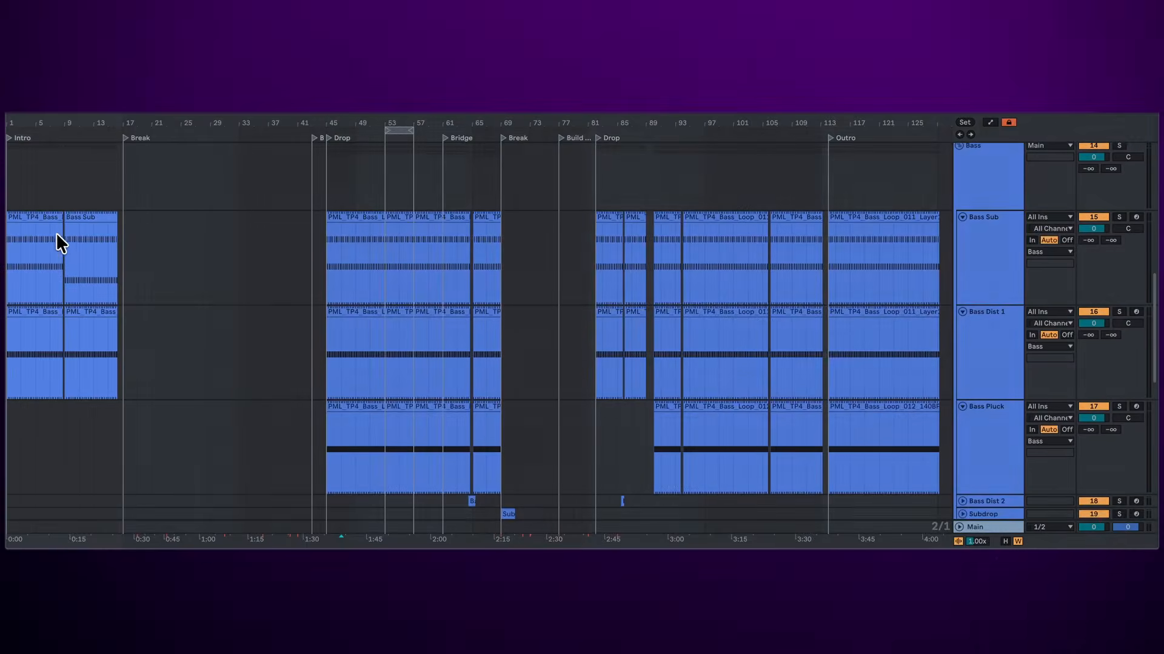
# Play the Intro from bar 1 and on from bar 9 while examining its kick, hat, snare and bass clips
pyautogui.click(37, 223)
pyautogui.scroll(4, 36, 226)
pyautogui.scroll(5, 39, 229)
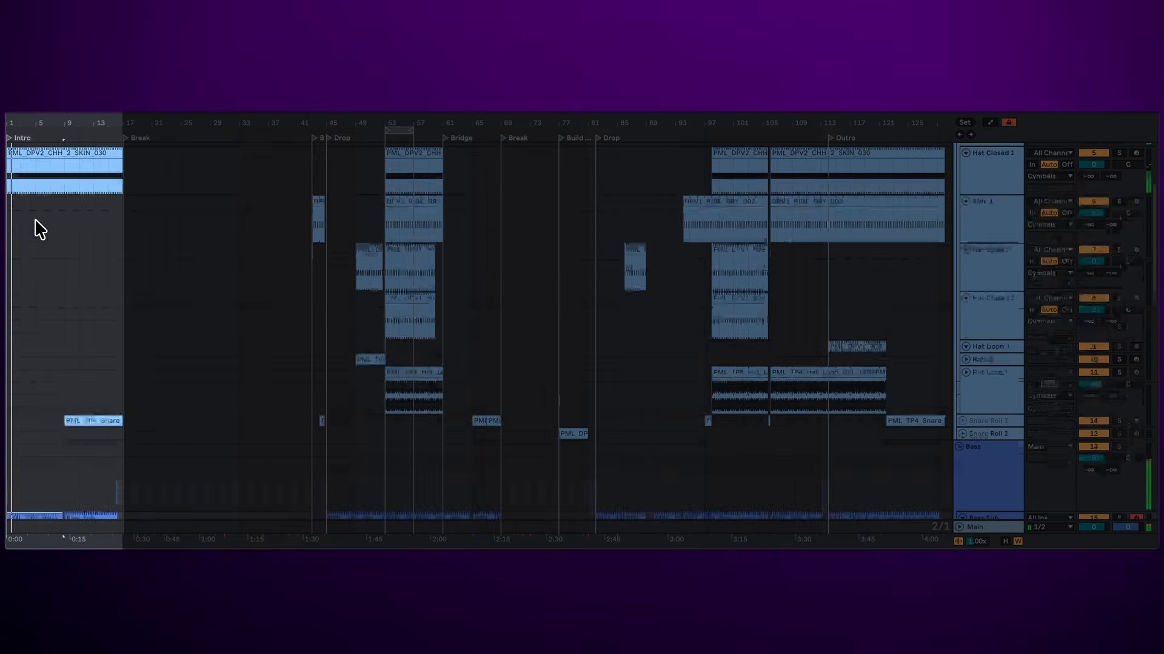
pyautogui.press('space')
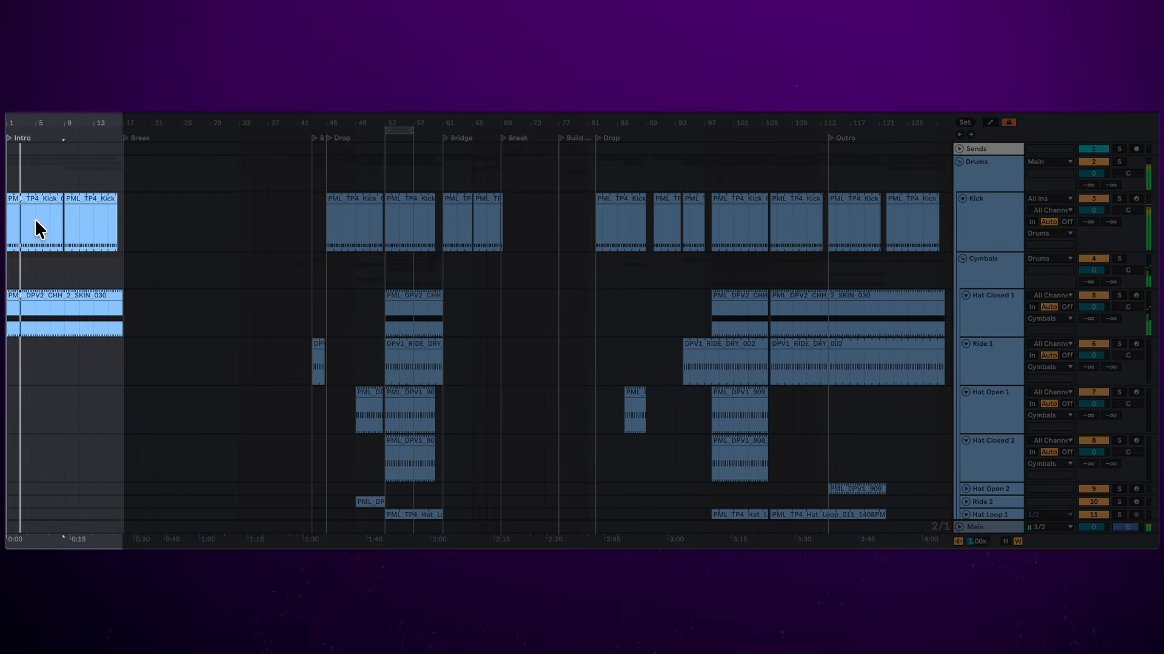
pyautogui.scroll(-8, 57, 225)
pyautogui.click(63, 233)
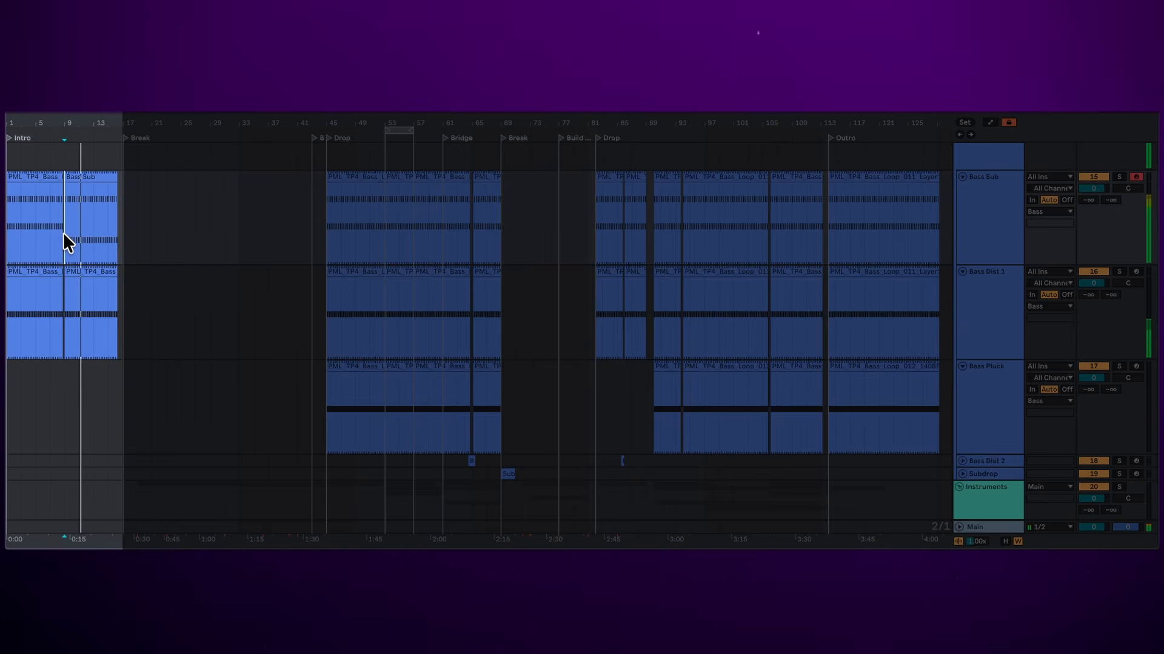
pyautogui.scroll(8, 63, 231)
pyautogui.scroll(-7, 64, 231)
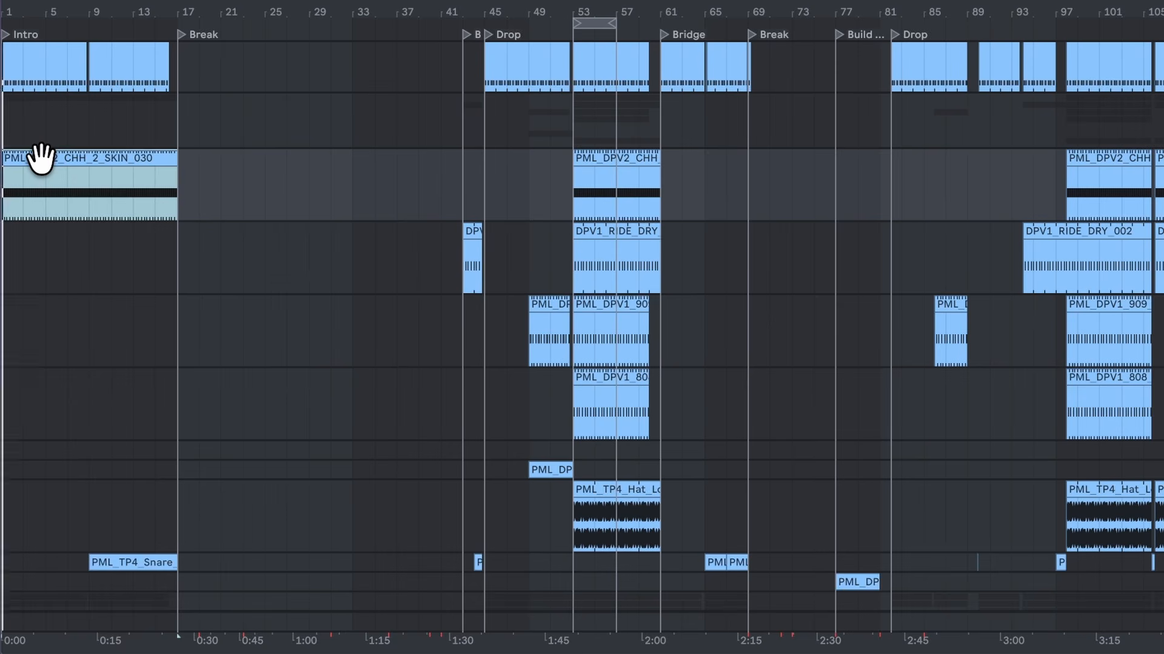
# Play the Intro from bar 9, where the snare roll clip begins
pyautogui.click(88, 190)
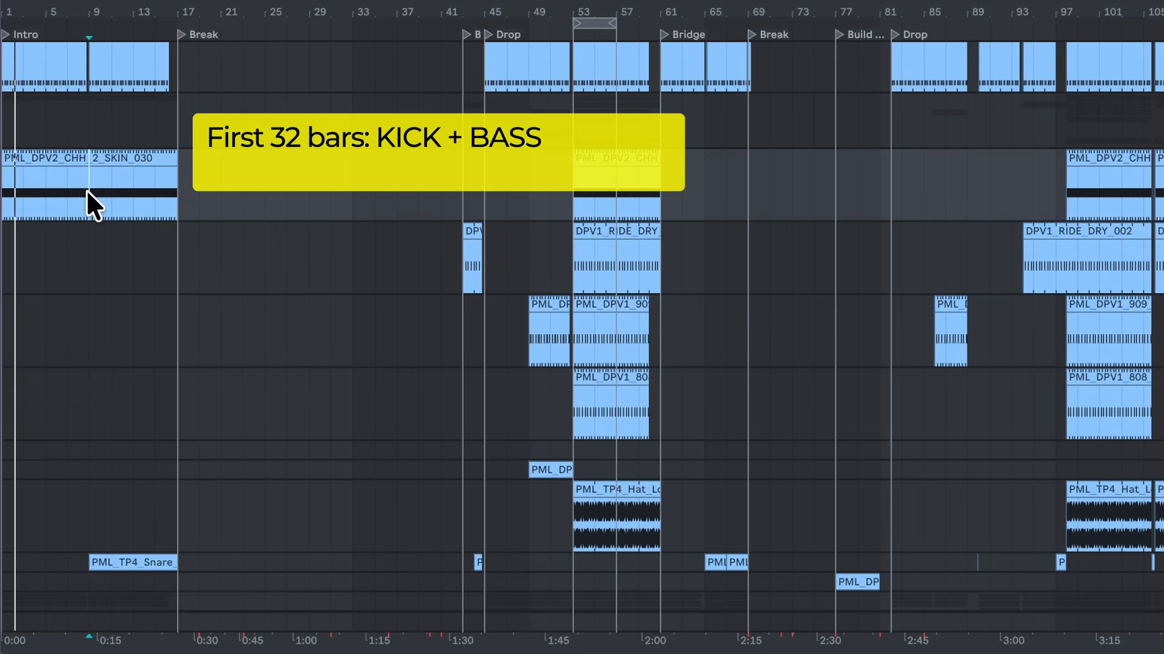
pyautogui.press('space')
pyautogui.press('space')
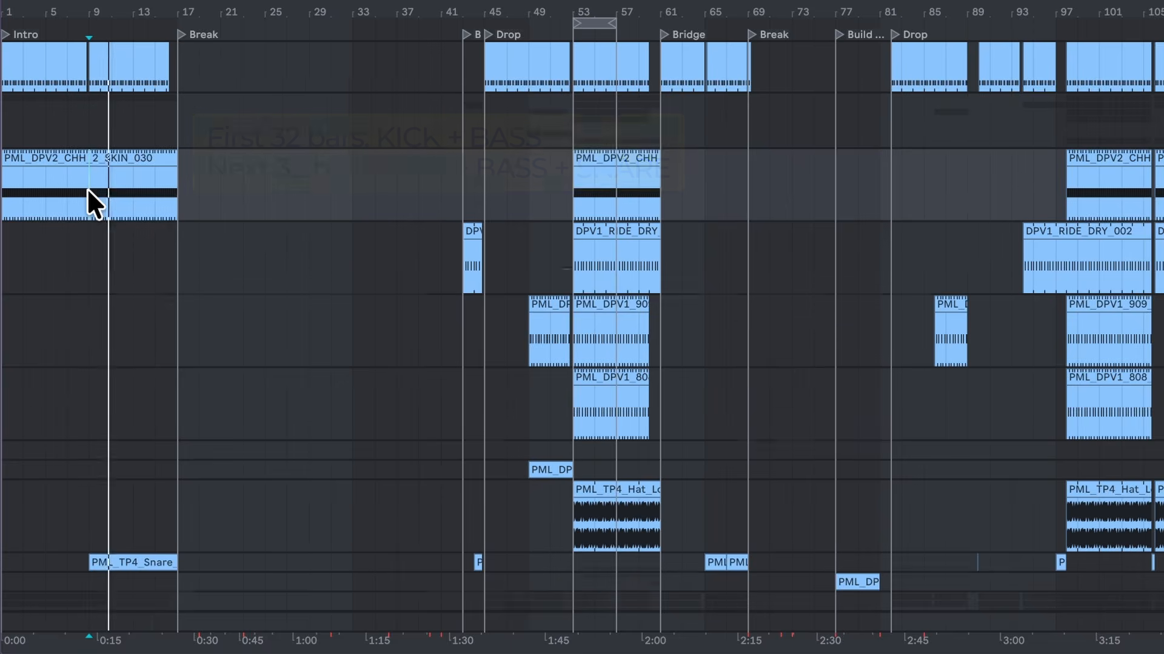
# Look over the Intro's drum and instrument tracks, compare them with the Outro's layers, and stop playback
pyautogui.scroll(-15, 86, 188)
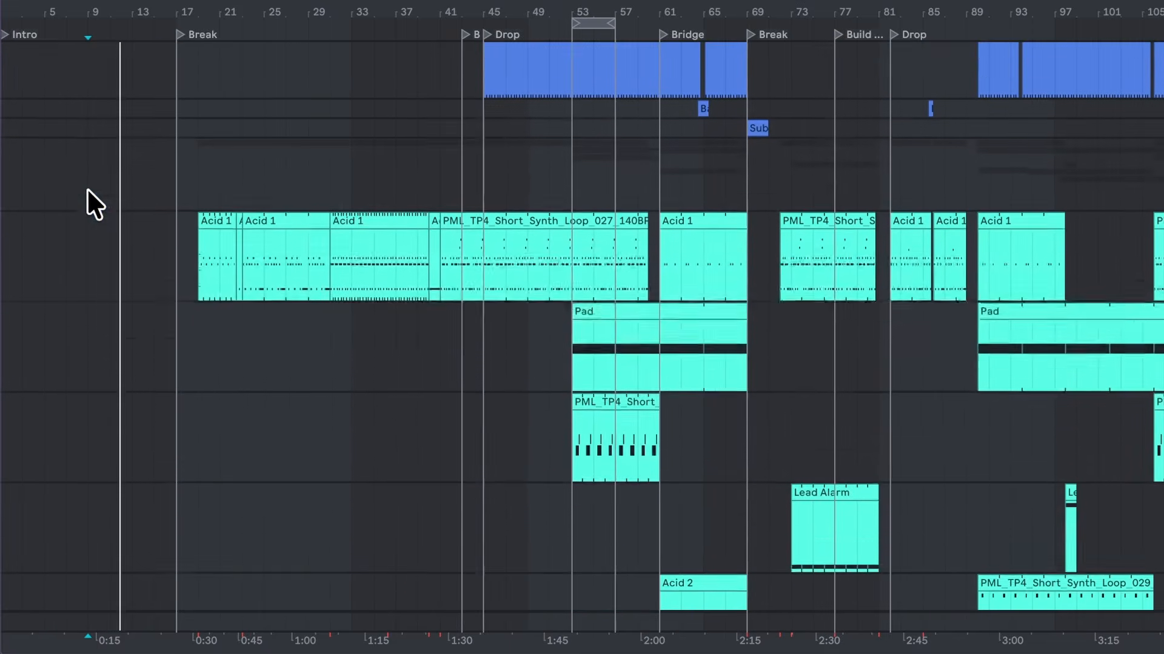
pyautogui.scroll(15, 86, 188)
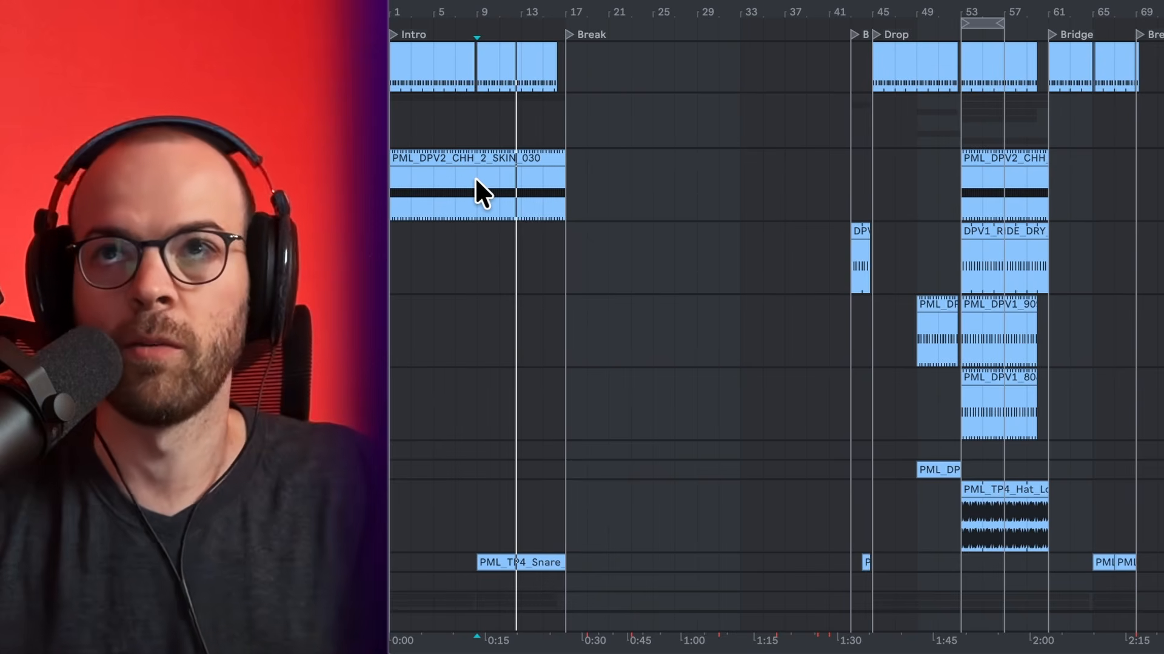
pyautogui.hscroll(15, 475, 179)
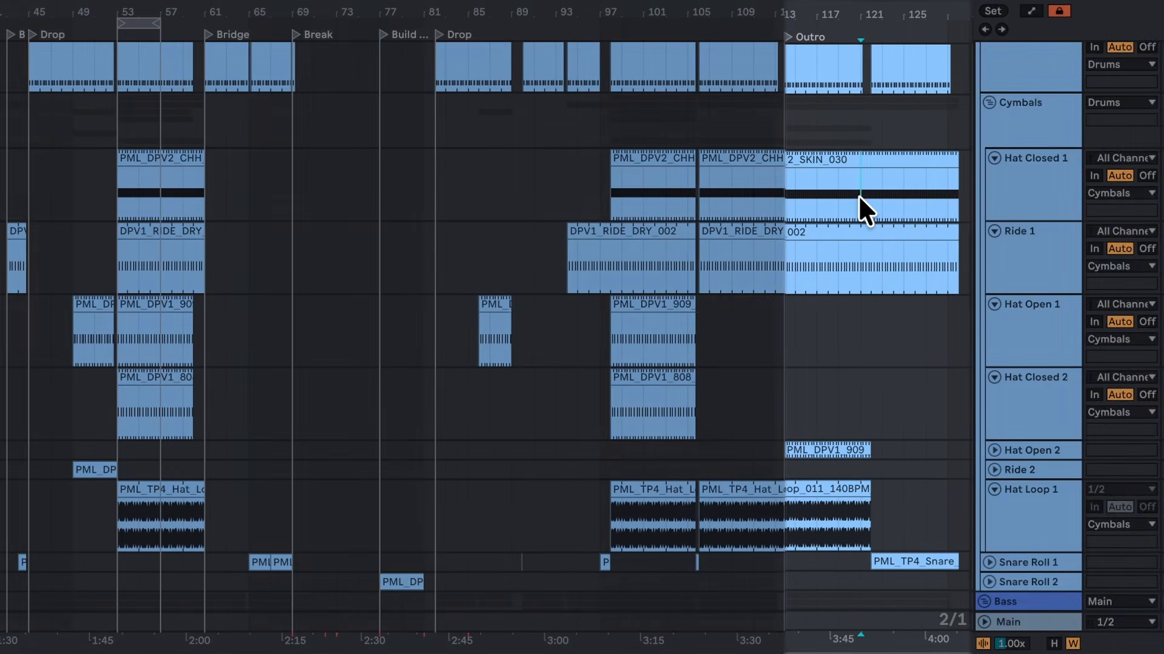
pyautogui.press('space')
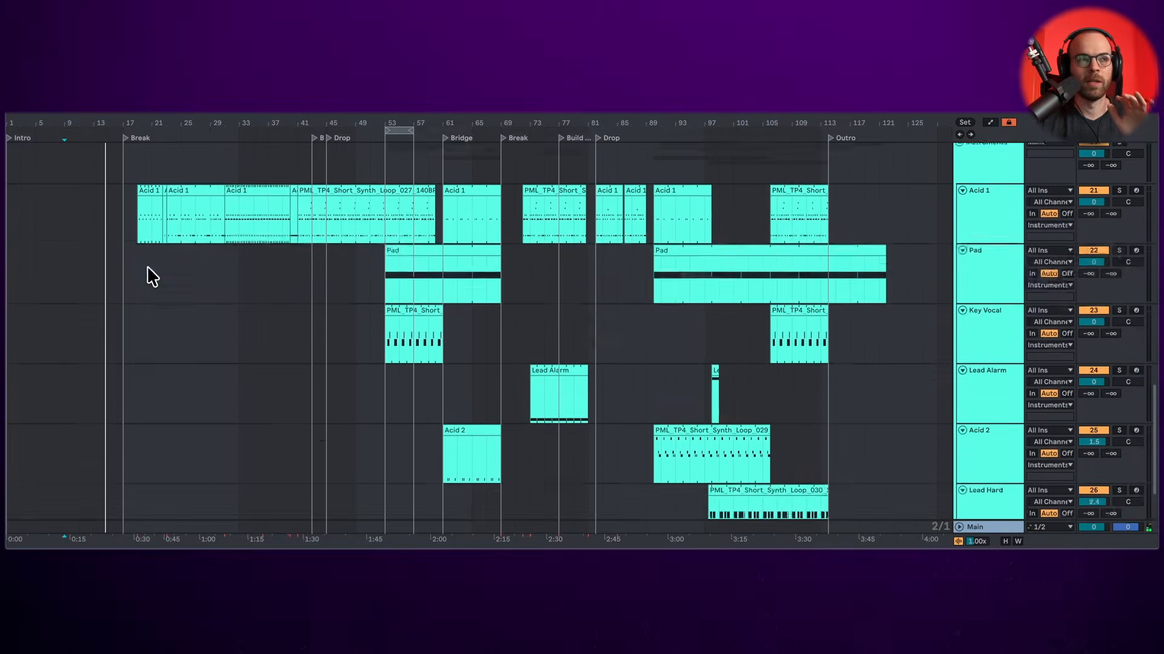
# Select the first, second and third long Acid 1 clips of the opening Break in turn to show their patterns
pyautogui.scroll(1, 144, 266)
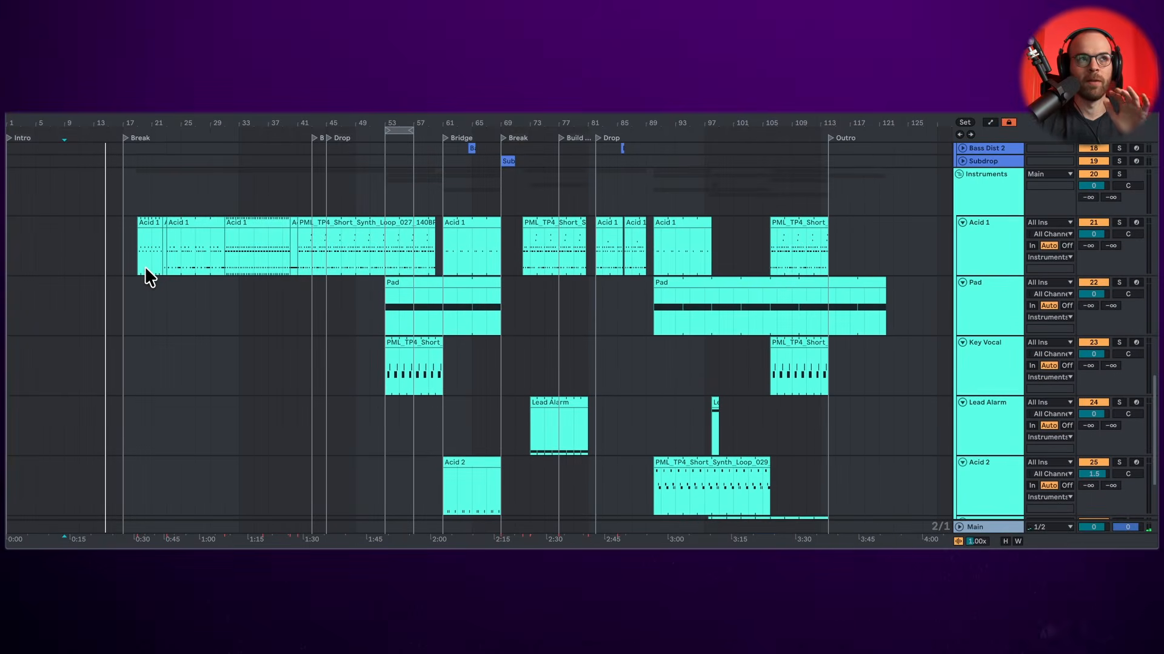
pyautogui.click(148, 224)
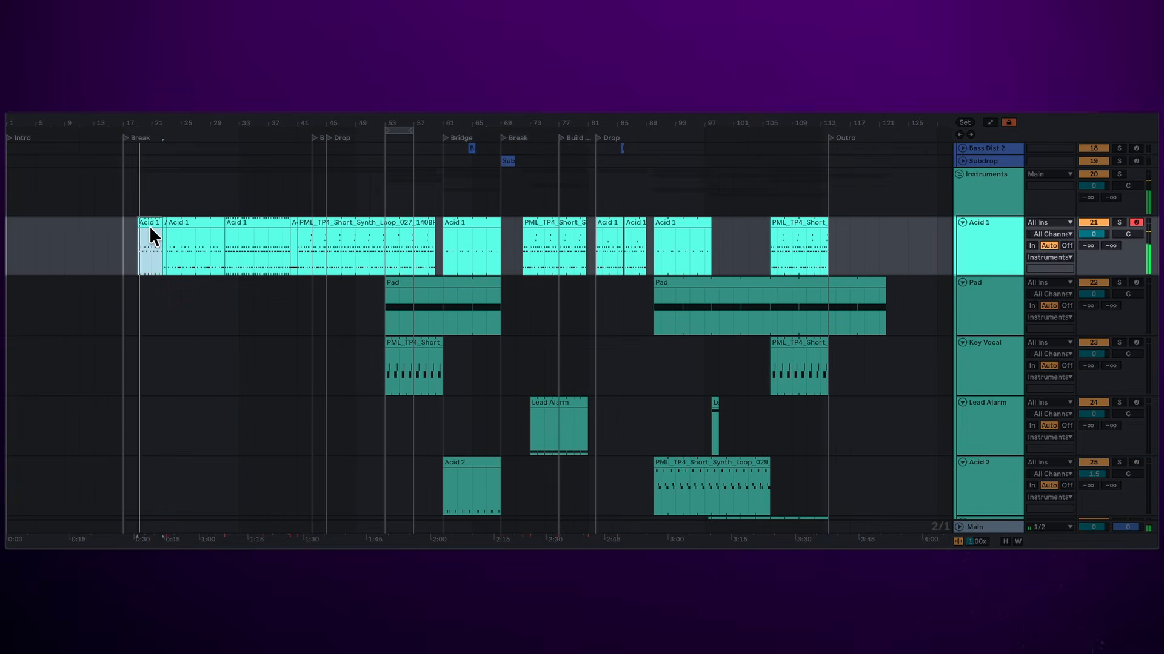
pyautogui.click(178, 222)
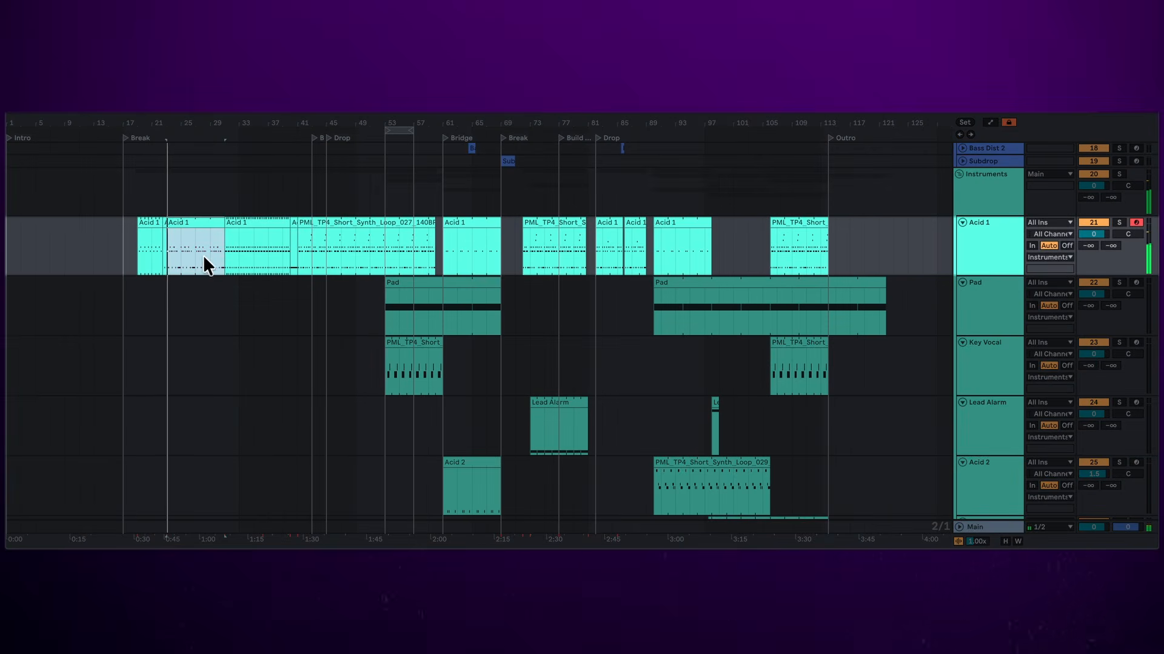
pyautogui.click(243, 224)
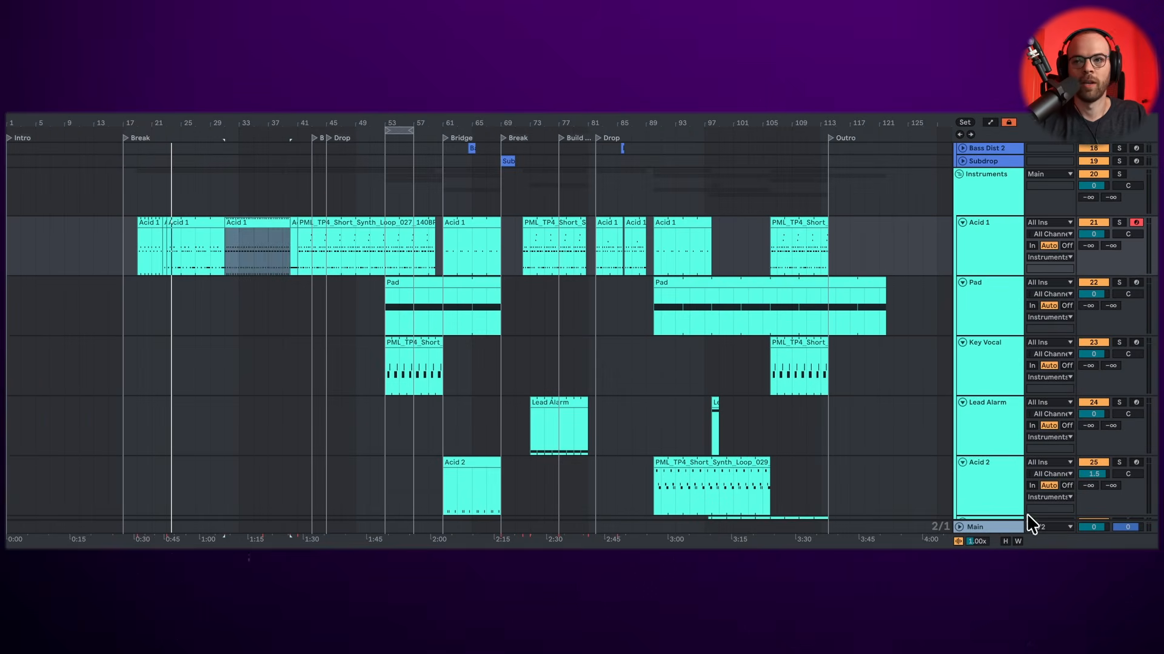
# Show the automation lanes, unfold the Main track to its Song Tempo curve, and play the Break's slow section near bar 21
pyautogui.press('a')
pyautogui.click(959, 526)
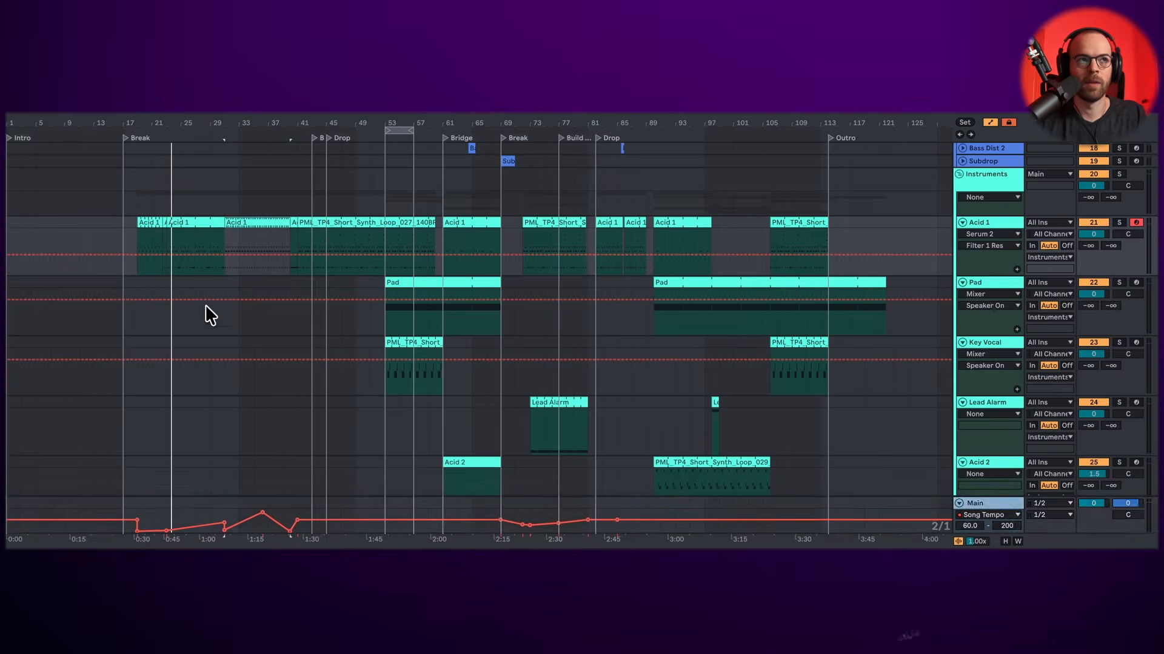
pyautogui.click(152, 236)
pyautogui.press('space')
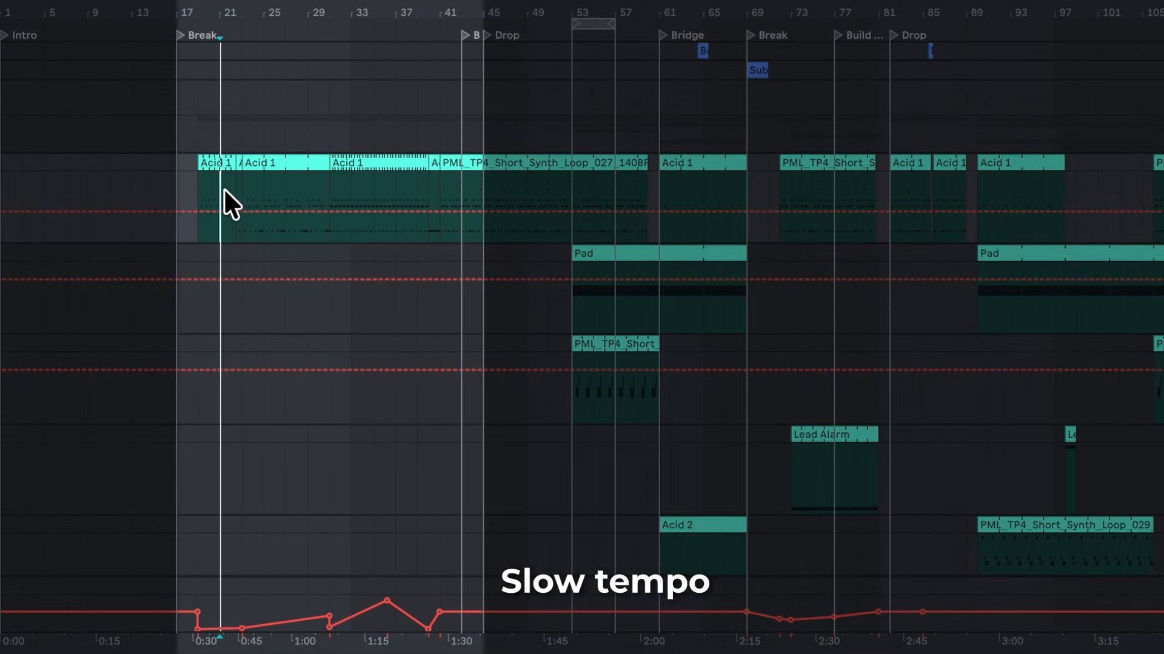
# Play the Break from around bar 33 to hear the rising part of the tempo automation
pyautogui.click(345, 189)
pyautogui.press('space')
pyautogui.press('space')
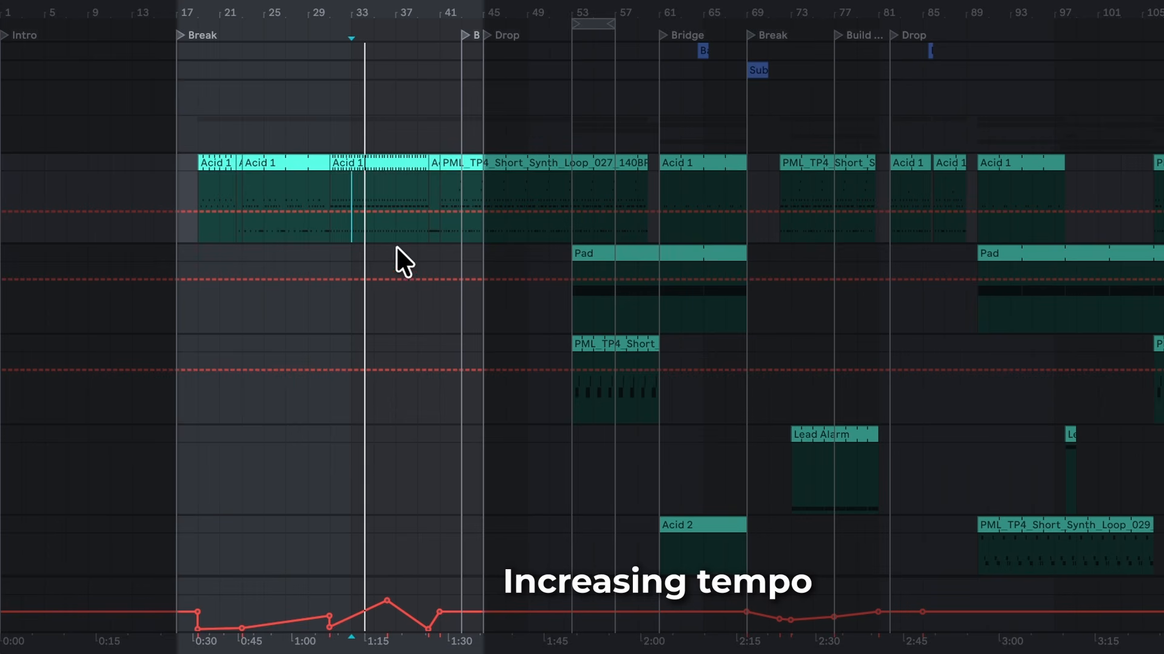
# Play from the marker at bar 43 into the Drop, examining the bass tracks and selecting Bass Pluck
pyautogui.click(459, 28)
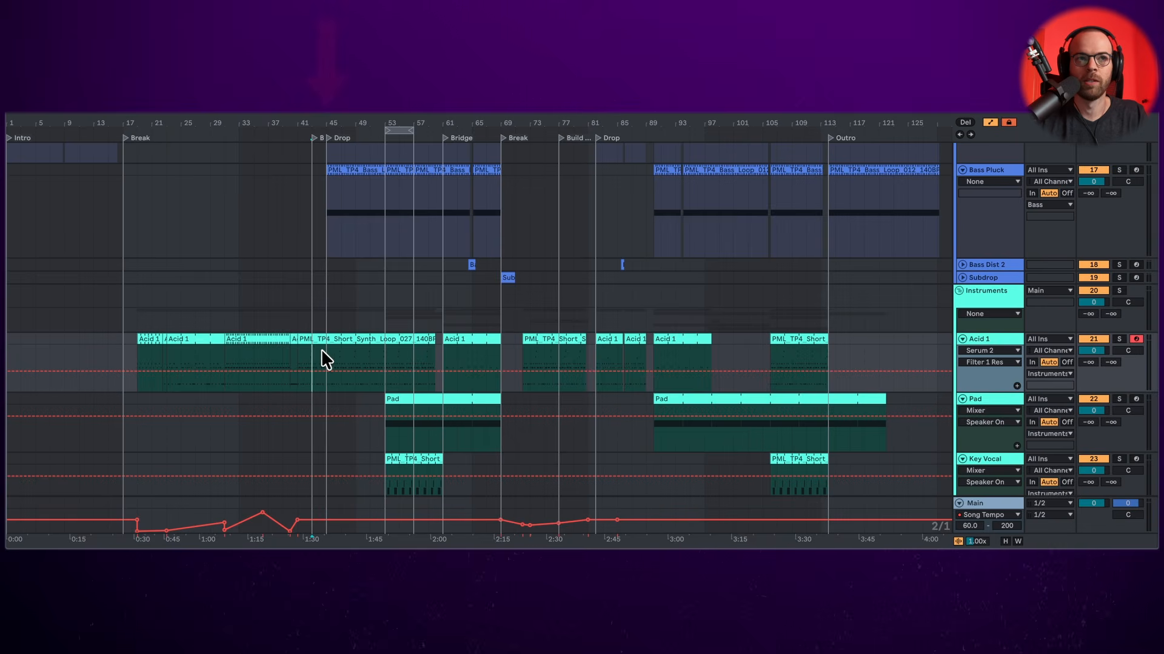
pyautogui.scroll(3, 317, 359)
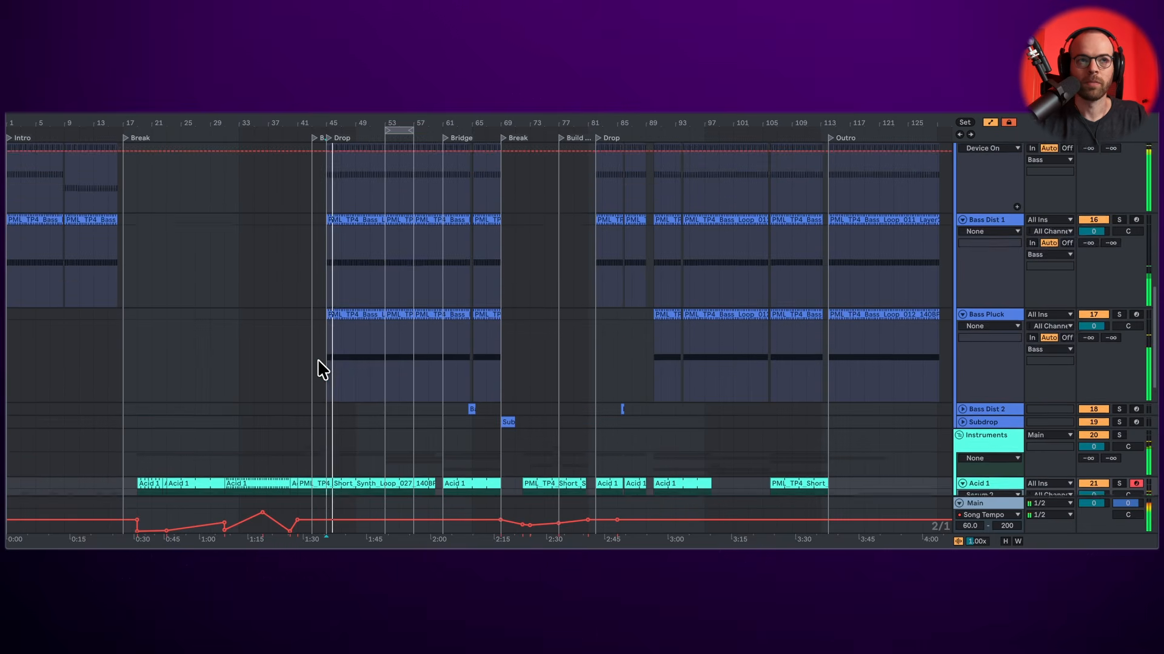
pyautogui.scroll(-1, 318, 360)
pyautogui.click(318, 360)
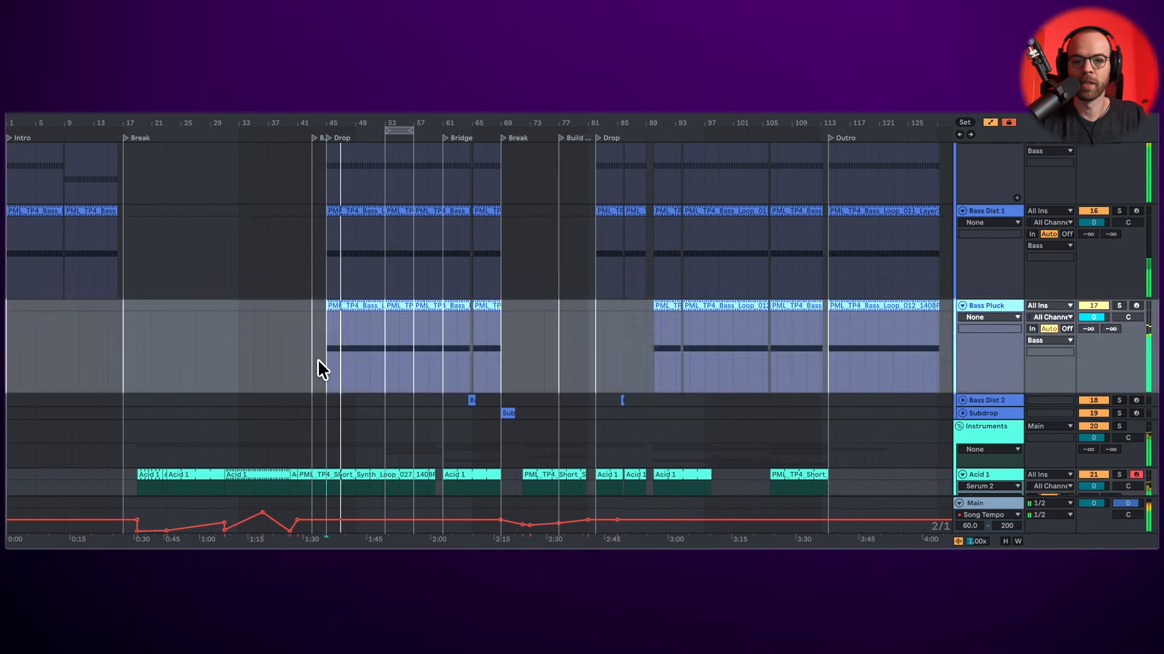
pyautogui.scroll(-3, 318, 360)
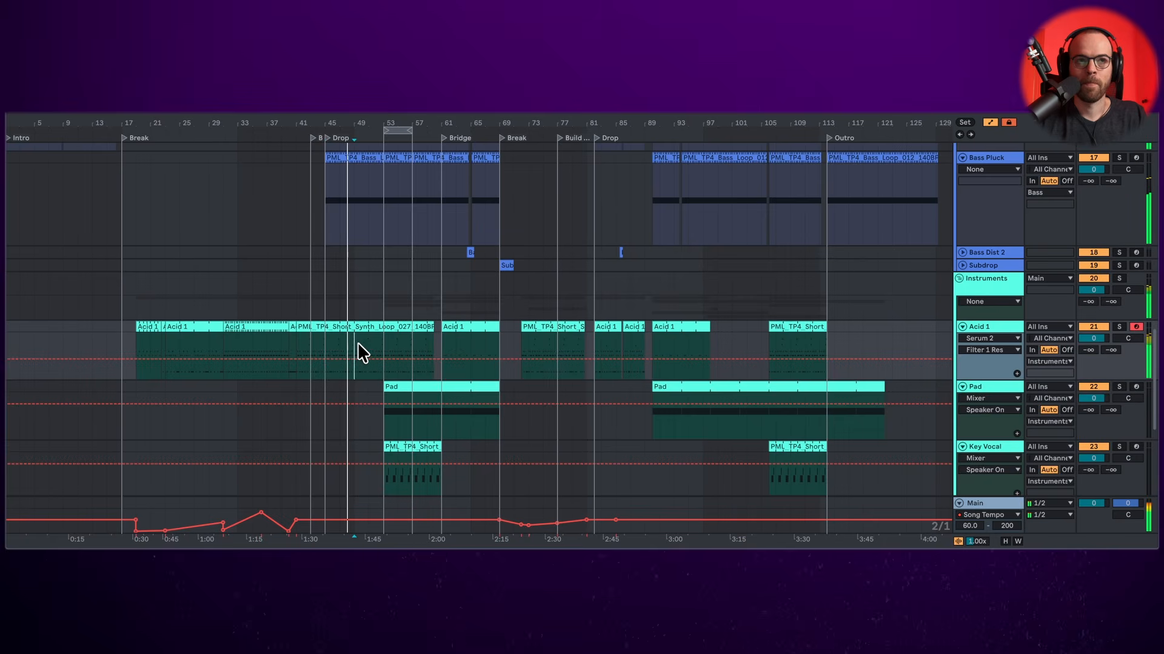
# Play the Drop from bar 53 on into the Bridge while examining the bass, Acid 1, Pad and Key Vocal tracks
pyautogui.click(381, 340)
pyautogui.press('space')
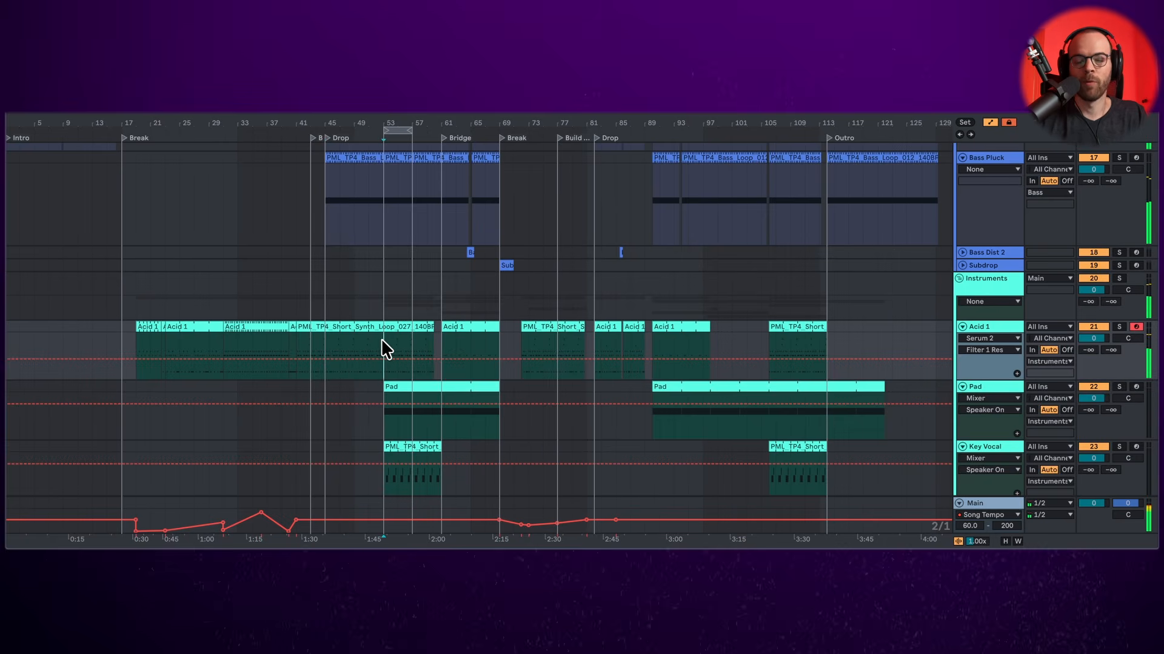
pyautogui.scroll(-2, 389, 340)
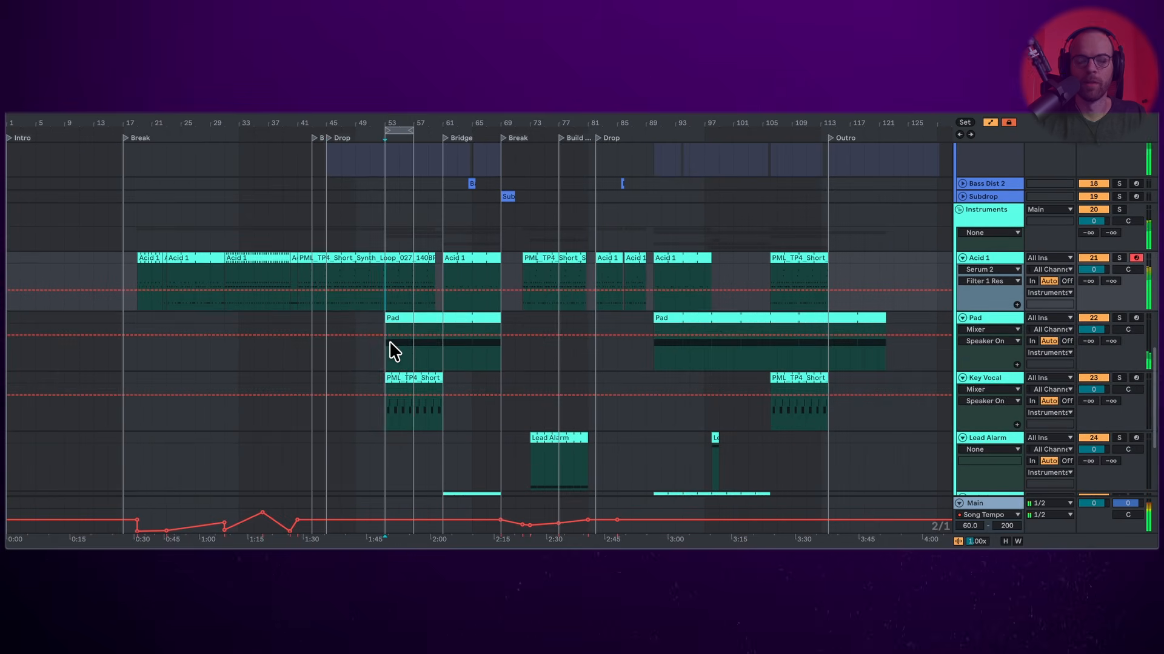
pyautogui.press('space')
pyautogui.scroll(5, 389, 340)
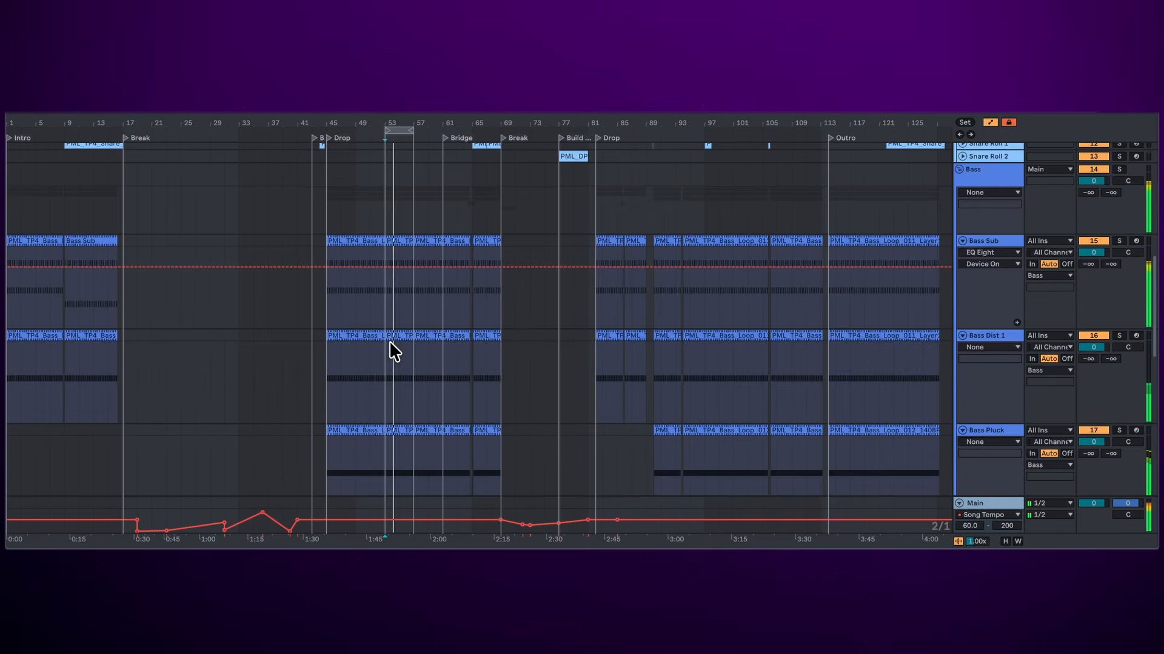
pyautogui.scroll(-3, 389, 341)
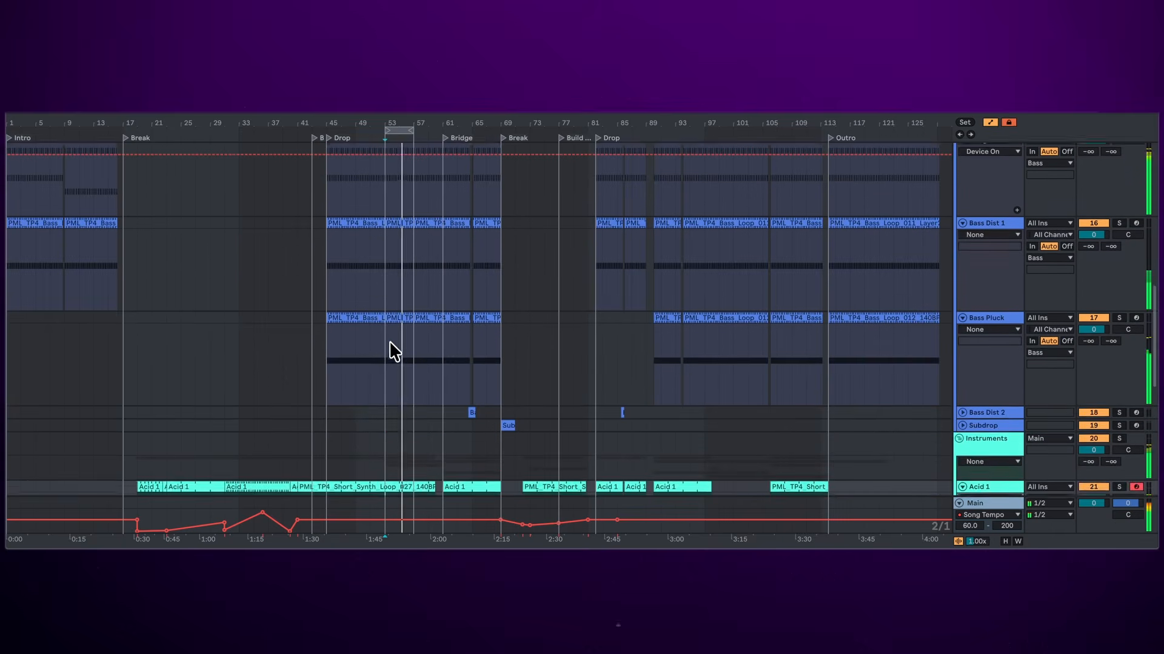
pyautogui.scroll(-3, 390, 350)
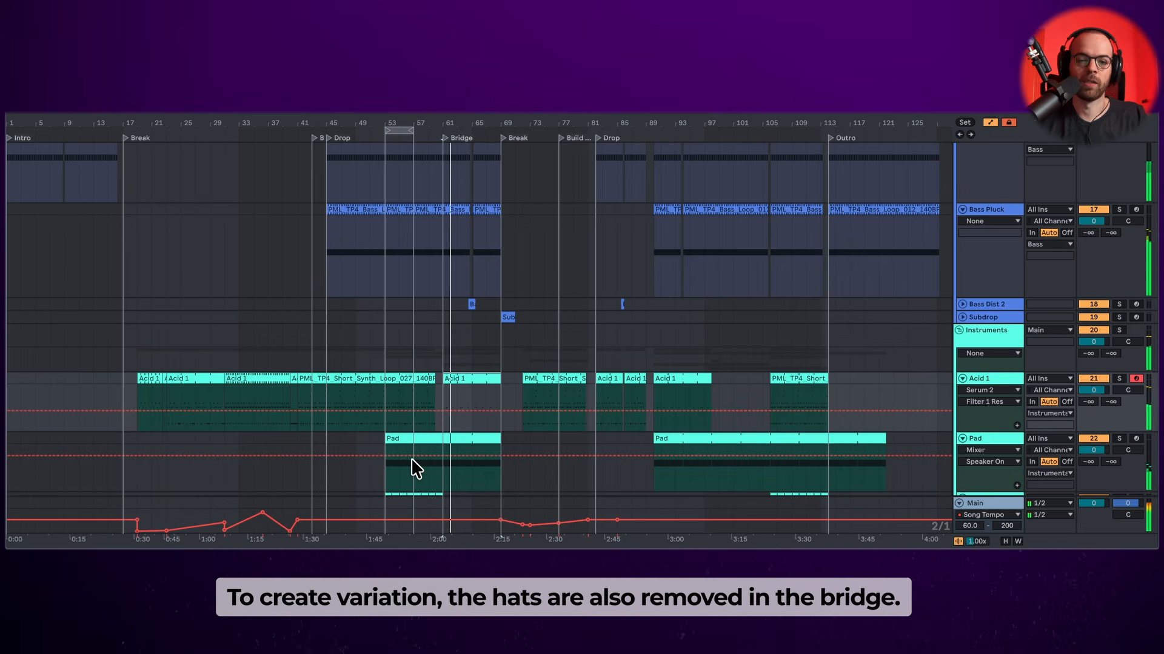
pyautogui.scroll(-8, 419, 455)
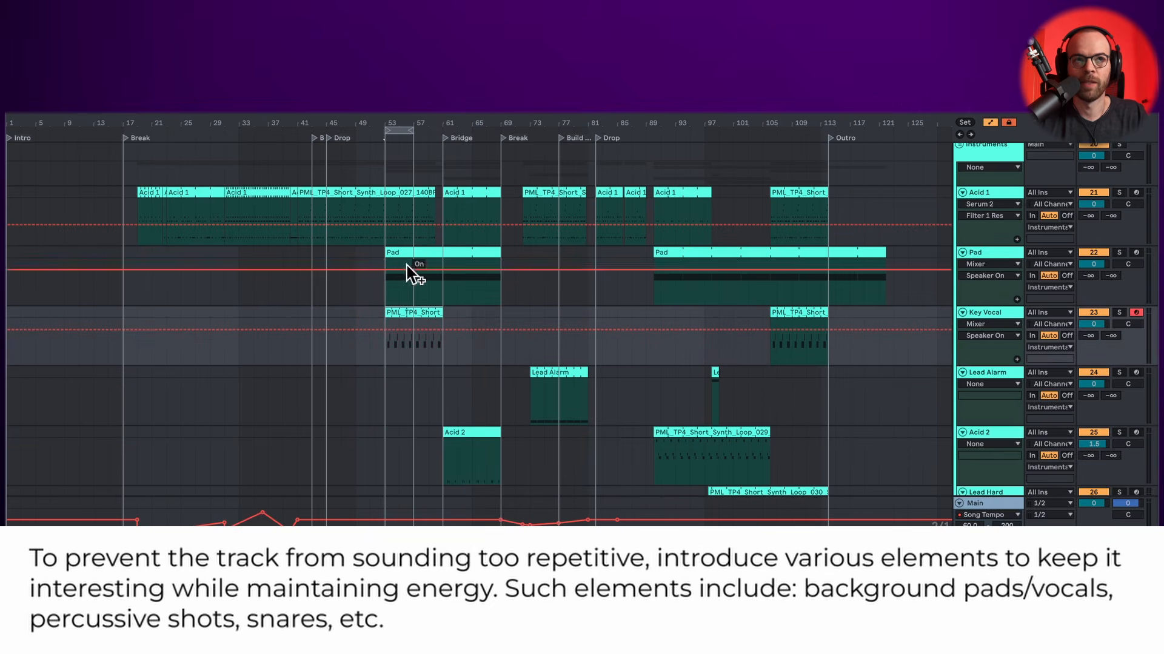
# Select the Bridge range from bar 61 to 69 on the Key Vocal track and examine the layers used there
pyautogui.scroll(10, 403, 267)
pyautogui.scroll(-10, 403, 275)
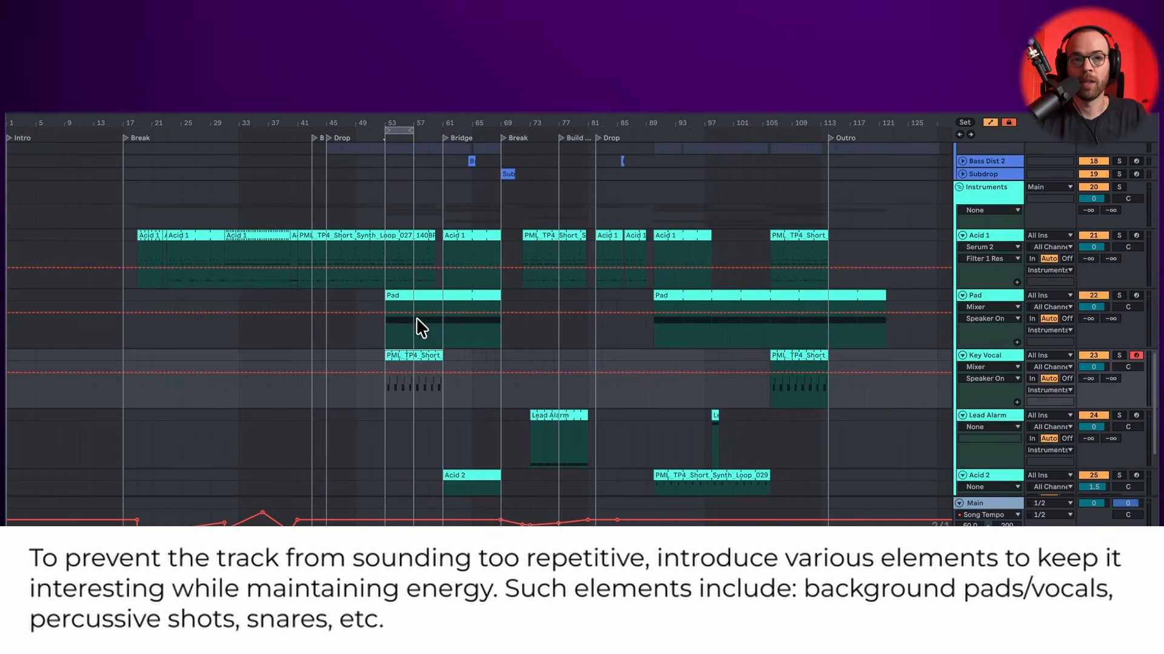
pyautogui.moveTo(453, 386); pyautogui.dragTo(499, 385)
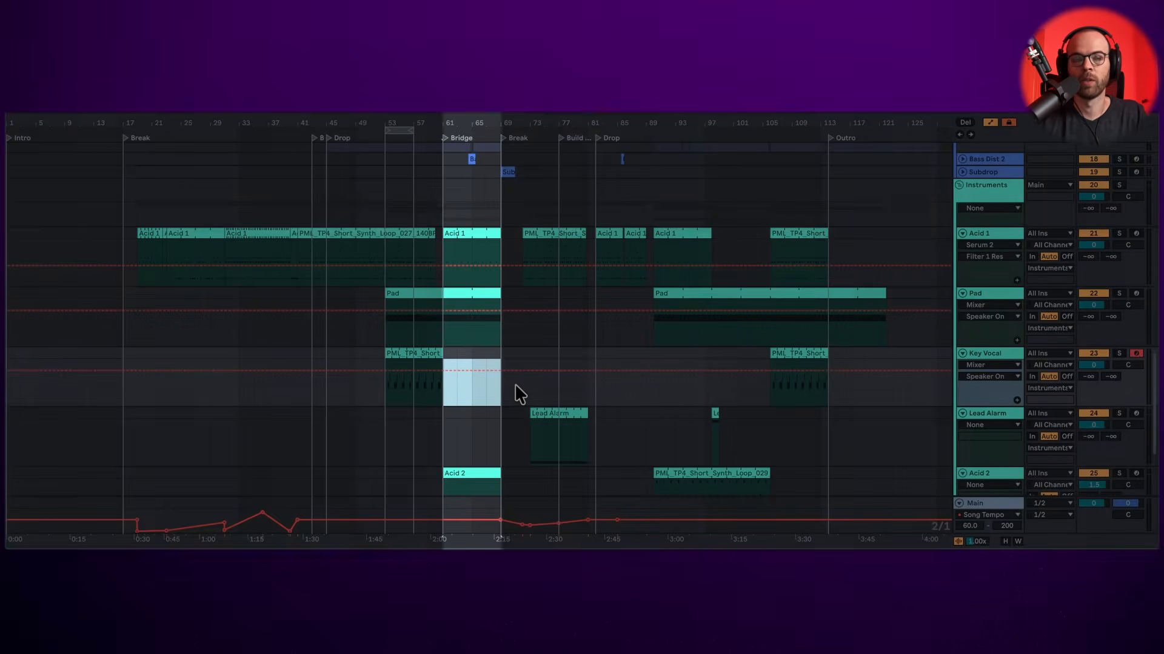
pyautogui.scroll(-5, 515, 391)
pyautogui.scroll(8, 496, 373)
pyautogui.scroll(-3, 496, 367)
pyautogui.scroll(10, 496, 366)
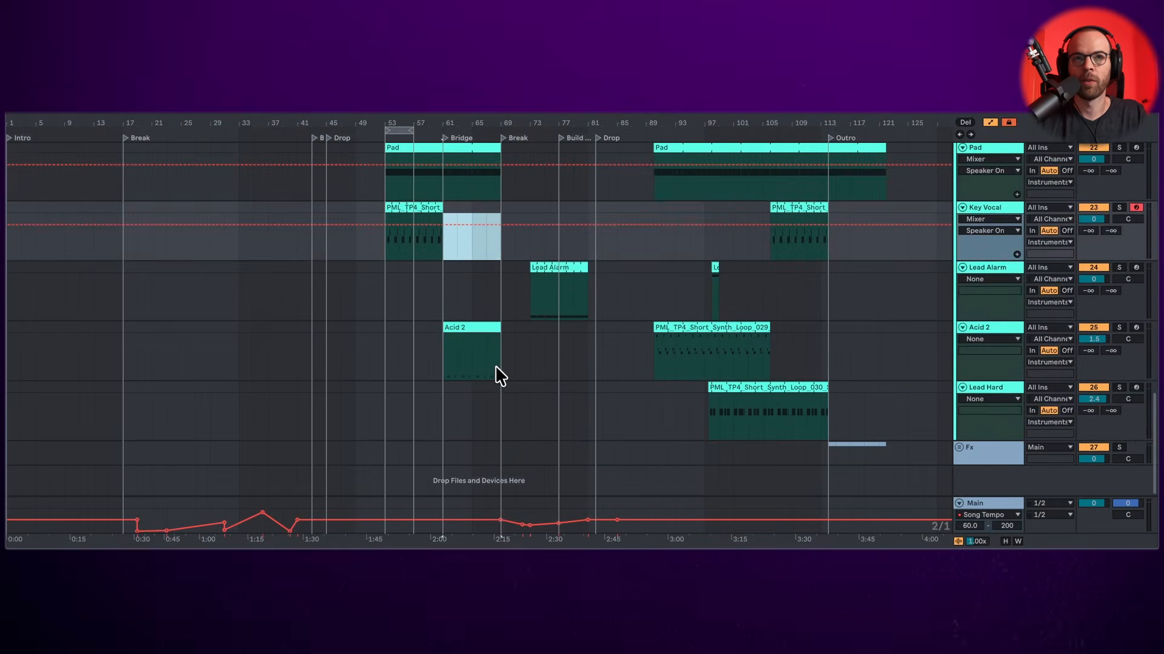
# Examine the Acid 2 clip in the Bridge and play the Snare Roll 1 fill leading into the second Break
pyautogui.click(491, 329)
pyautogui.click(495, 338)
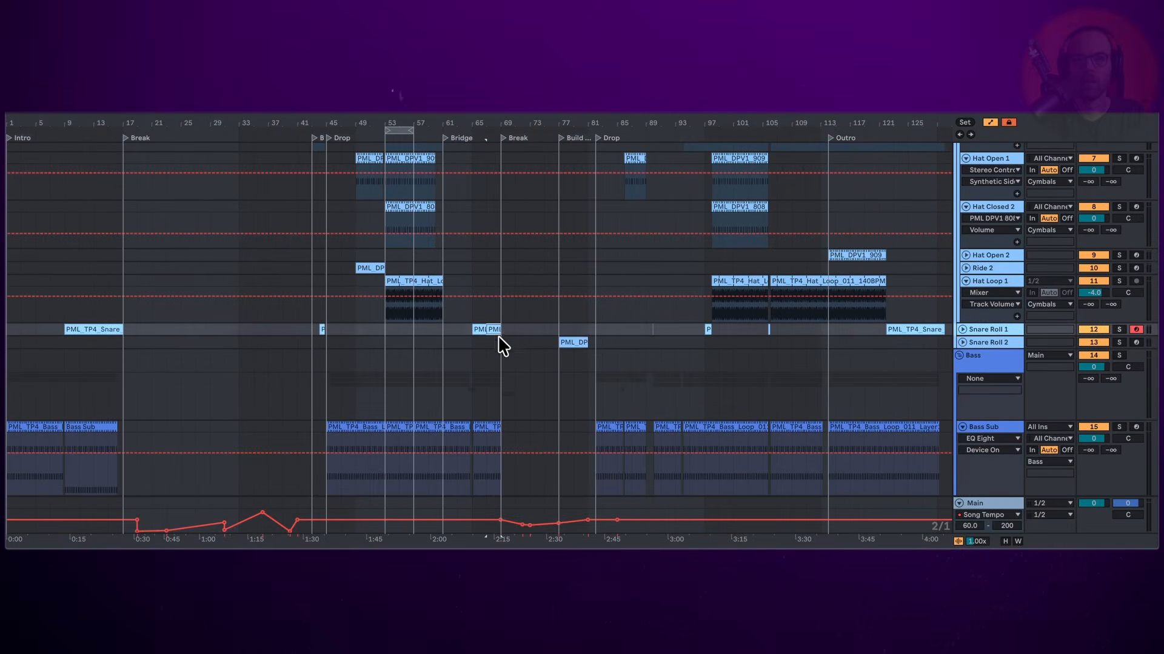
pyautogui.scroll(6, 497, 342)
pyautogui.scroll(-15, 494, 344)
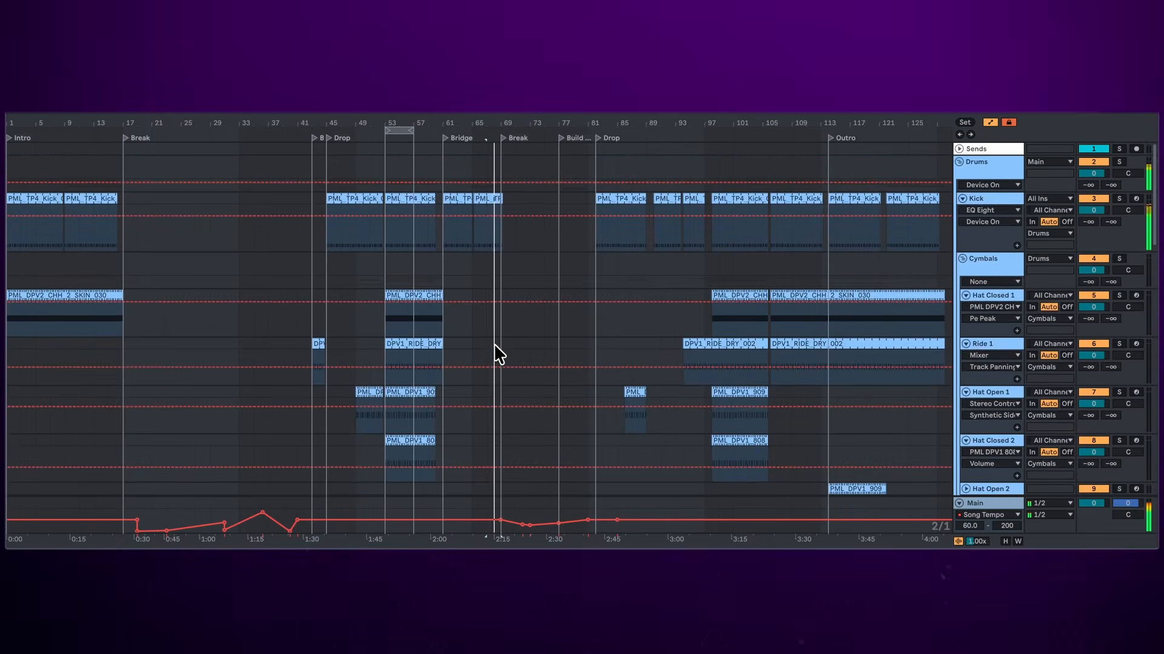
# Play the second Break while examining the Subdrop and instrument tracks, and select the Lead Alarm clip
pyautogui.scroll(10, 493, 344)
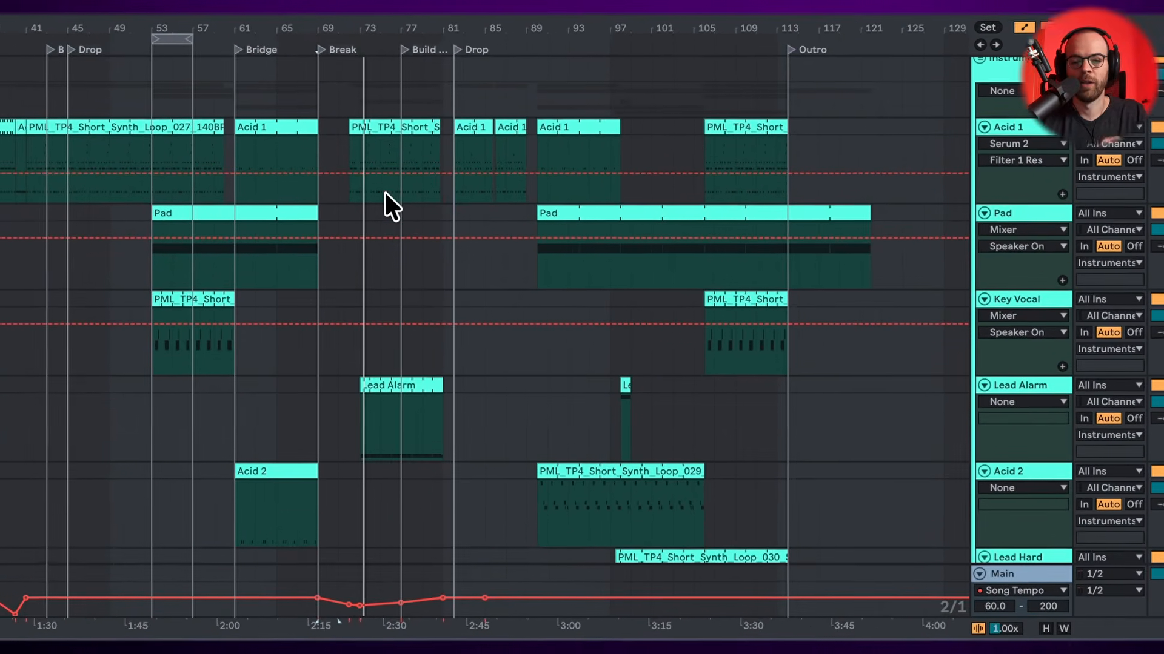
pyautogui.scroll(4, 357, 183)
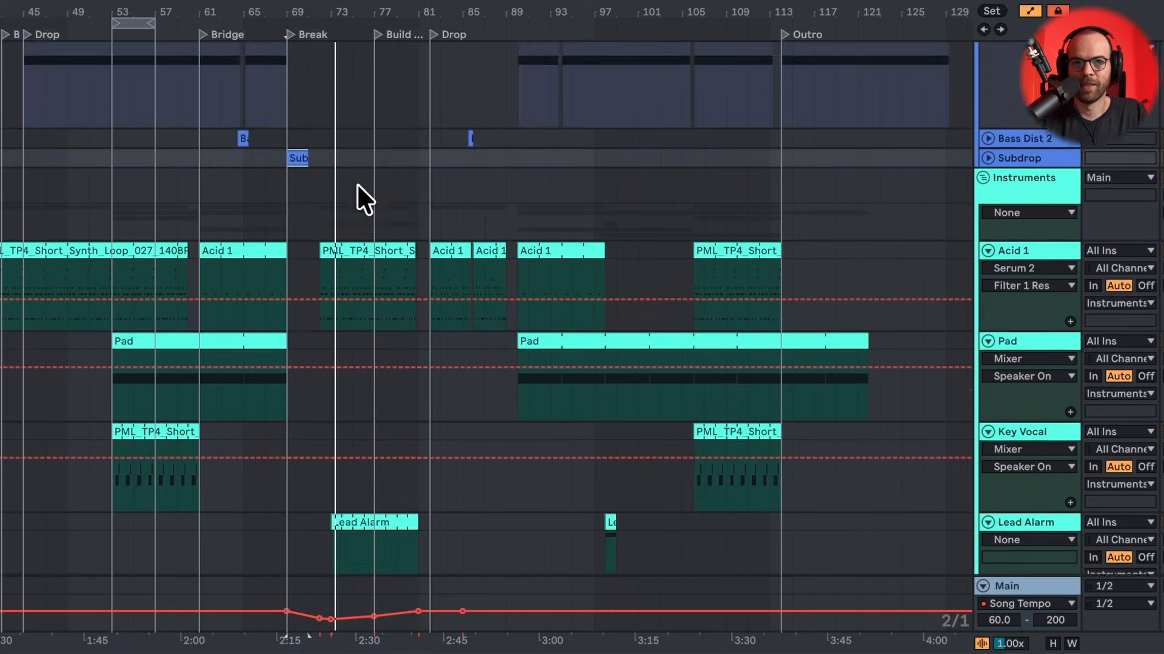
pyautogui.scroll(-5, 370, 273)
pyautogui.click(384, 366)
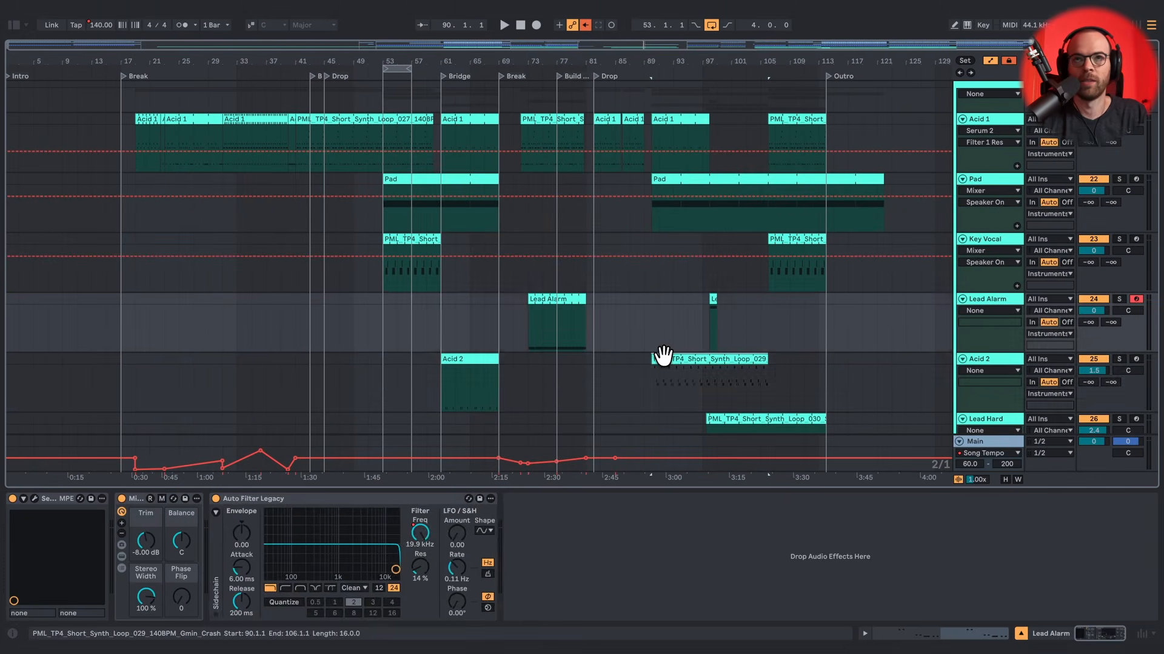
# Show the notes of the Acid 2 clip in the second Drop and play the section from bar 90
pyautogui.click(537, 460)
pyautogui.doubleClick(675, 388)
pyautogui.press('space')
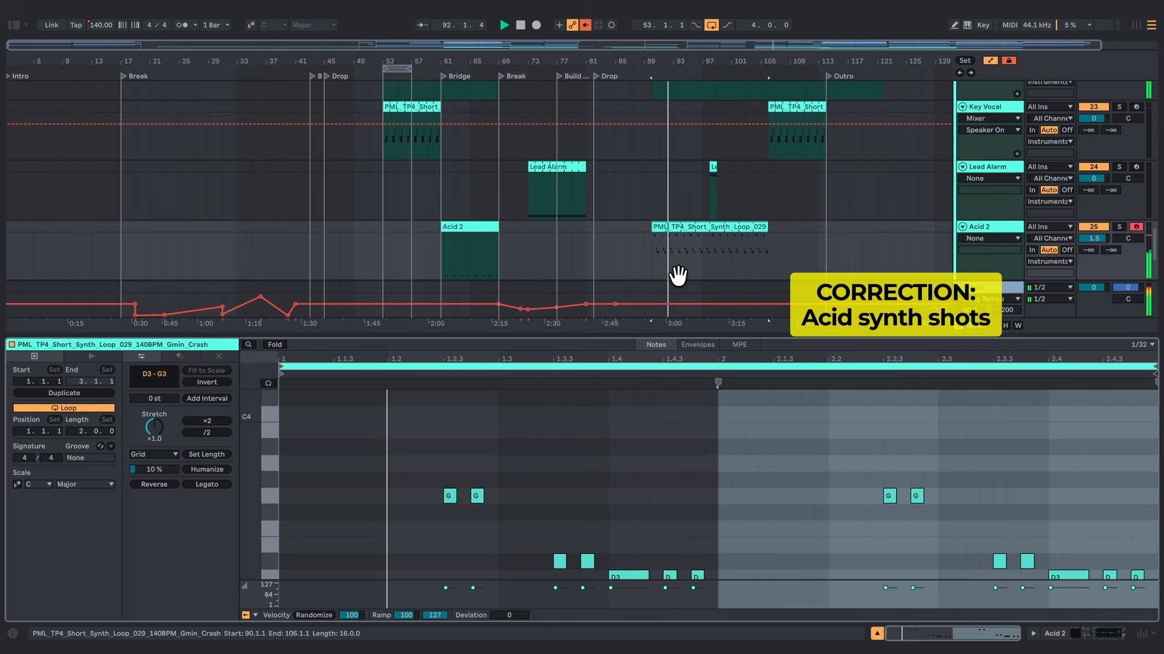
pyautogui.scroll(-1, 641, 492)
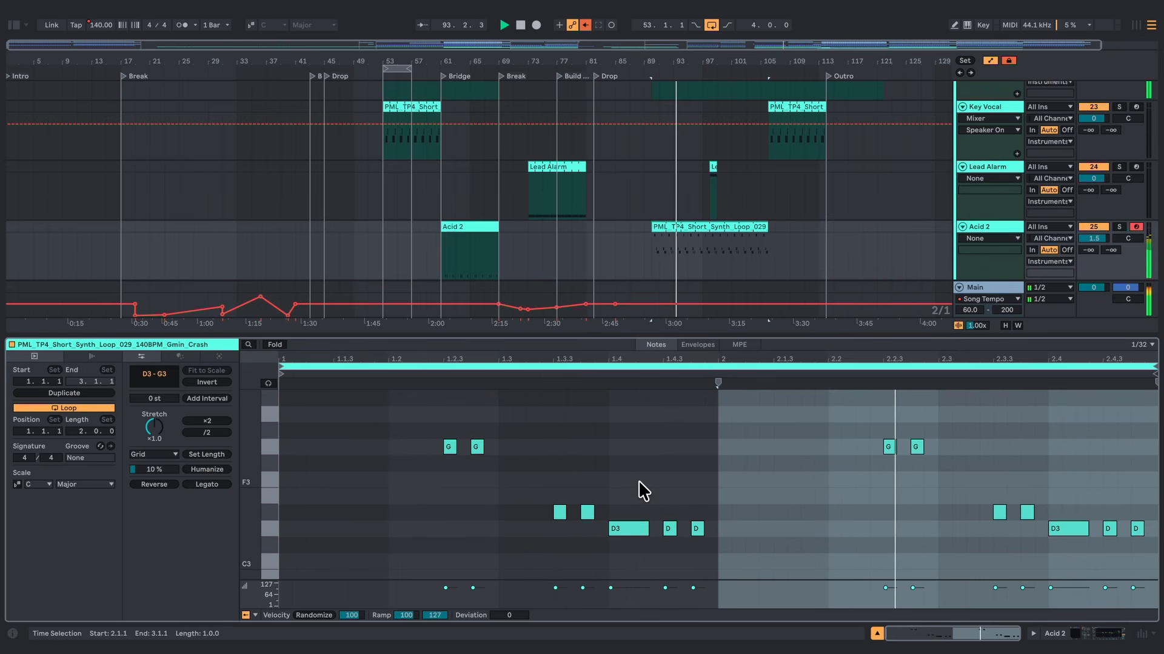
pyautogui.scroll(-2, 695, 271)
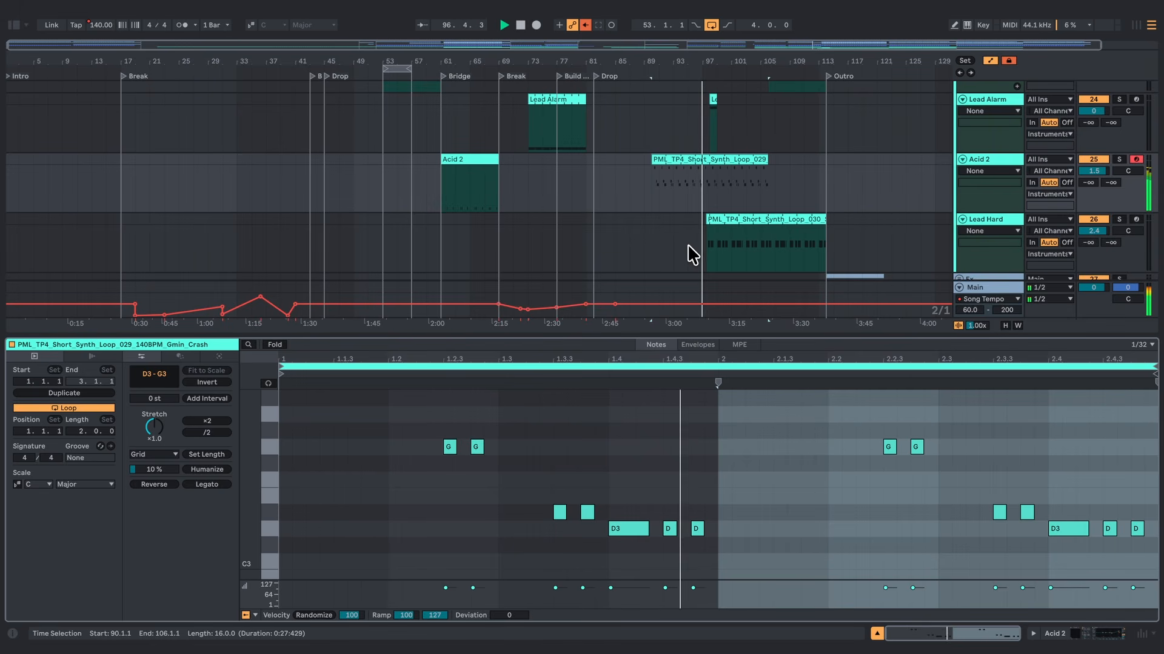
# Examine the notes of the Lead Hard clip and the effects and oscillators of its Serum 2 synth
pyautogui.click(709, 230)
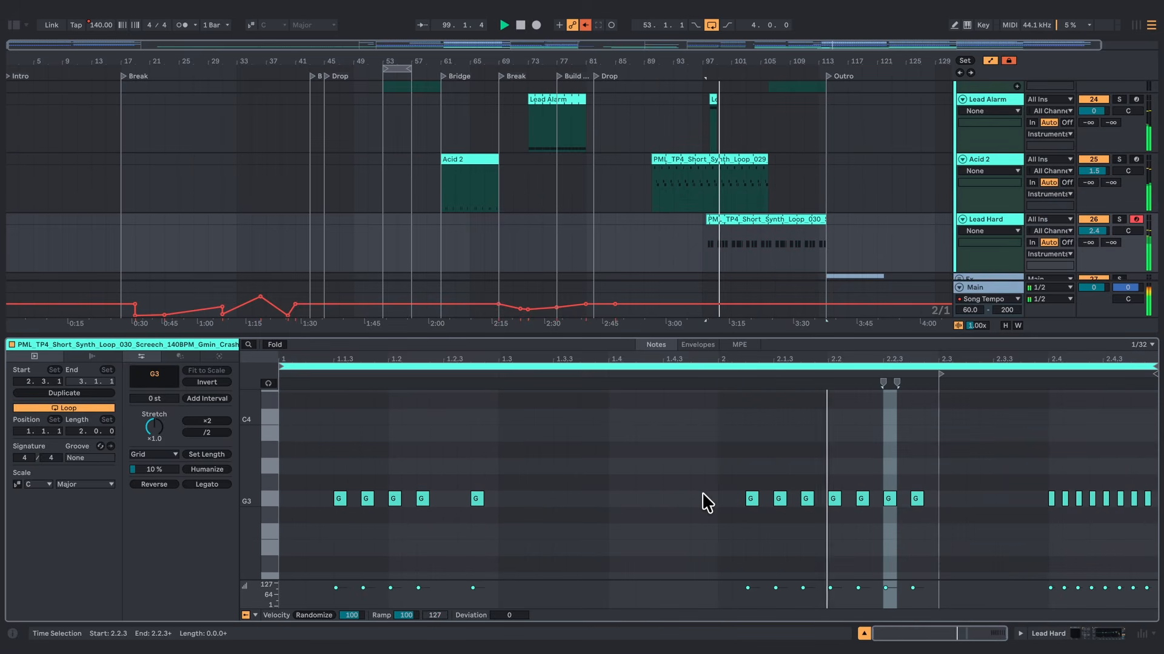
pyautogui.click(990, 221)
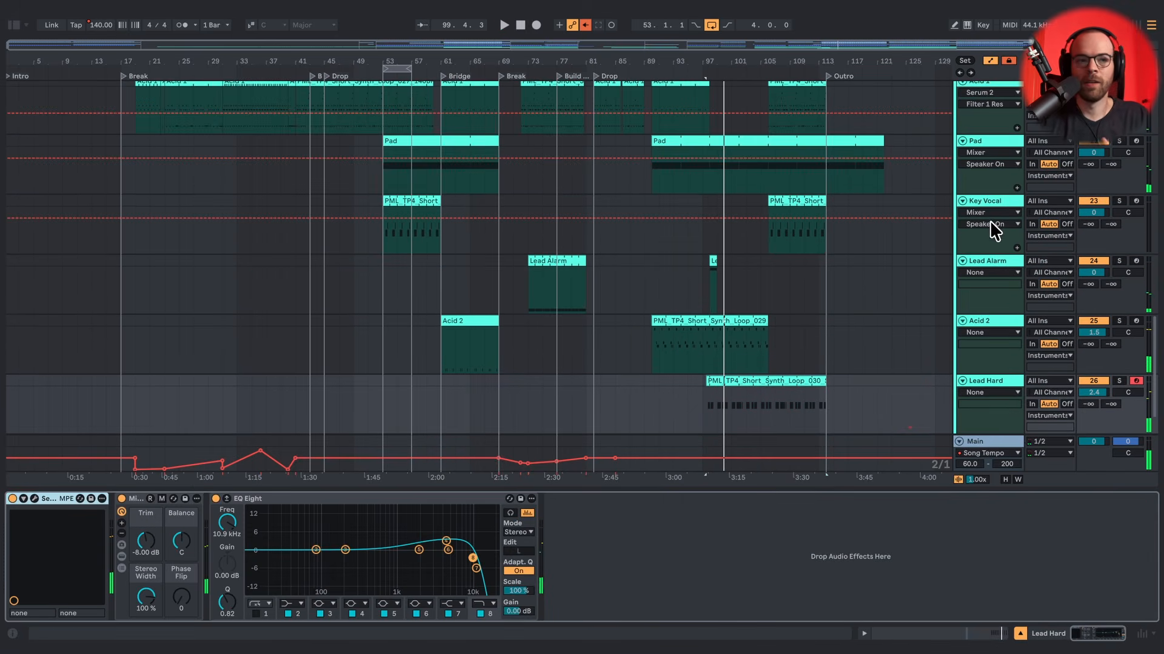
pyautogui.click(35, 499)
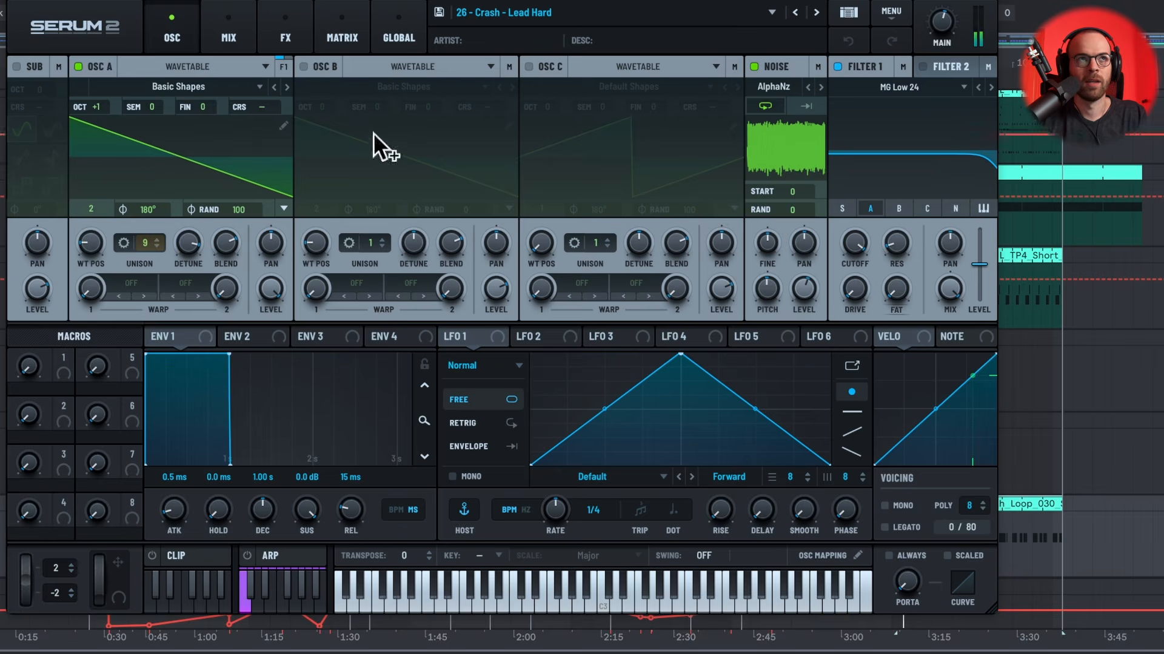
pyautogui.click(289, 49)
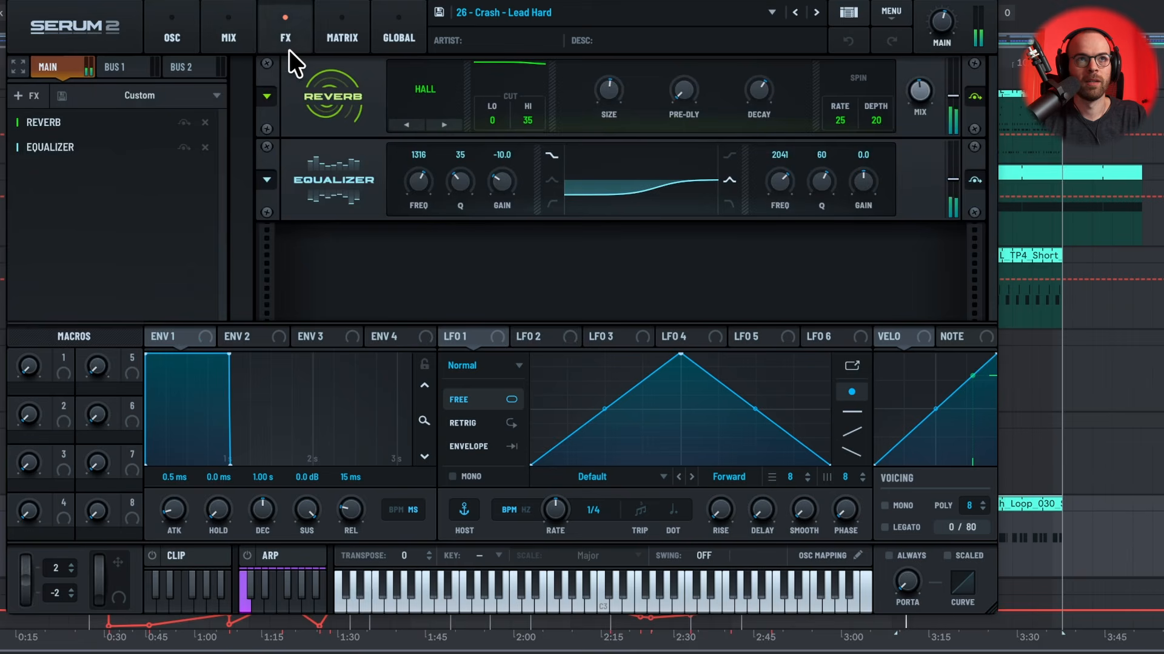
pyautogui.click(166, 34)
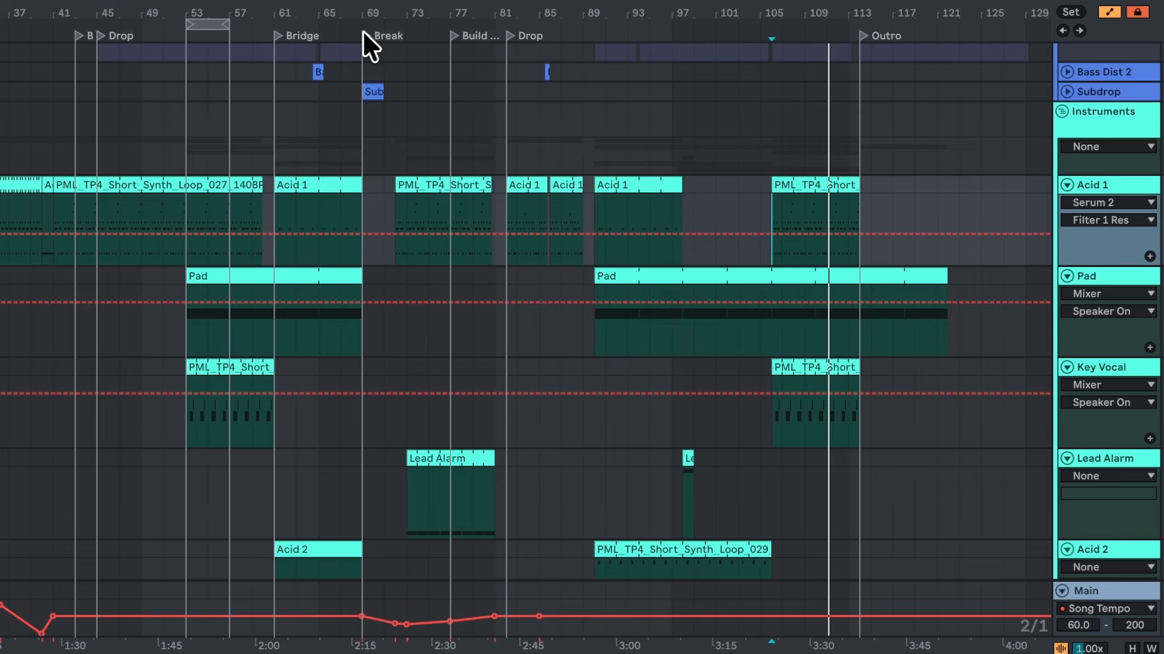
# Play from the Break marker at bar 69 and examine the Lead Alarm clip running into the Build
pyautogui.click(361, 34)
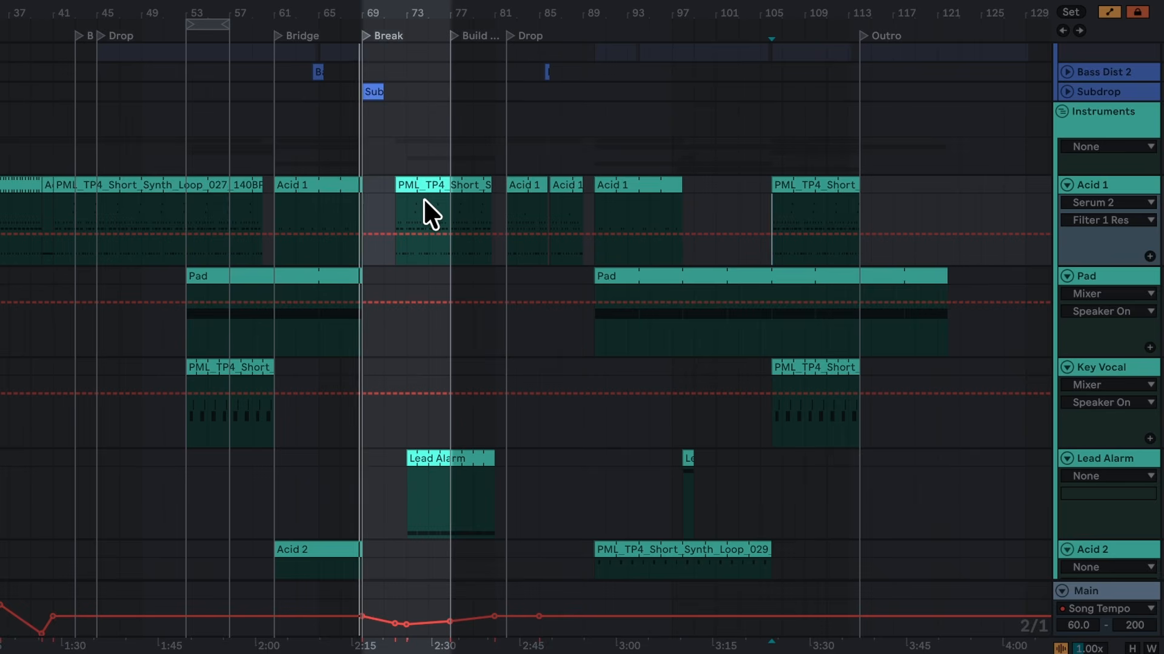
pyautogui.press('space')
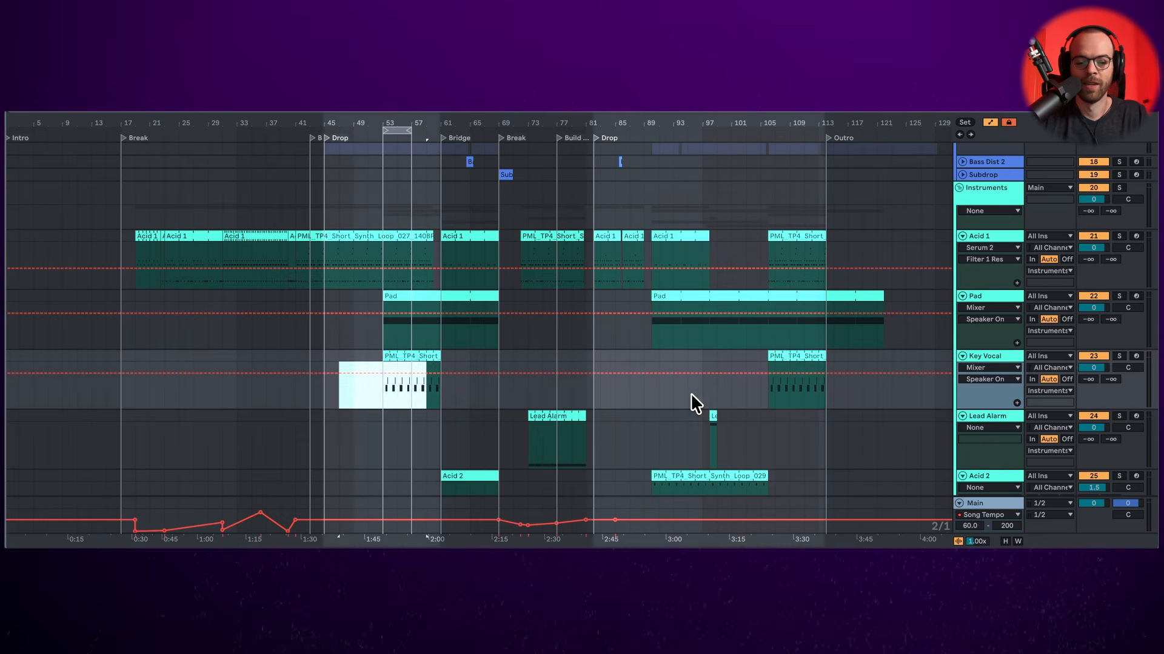
pyautogui.click(572, 417)
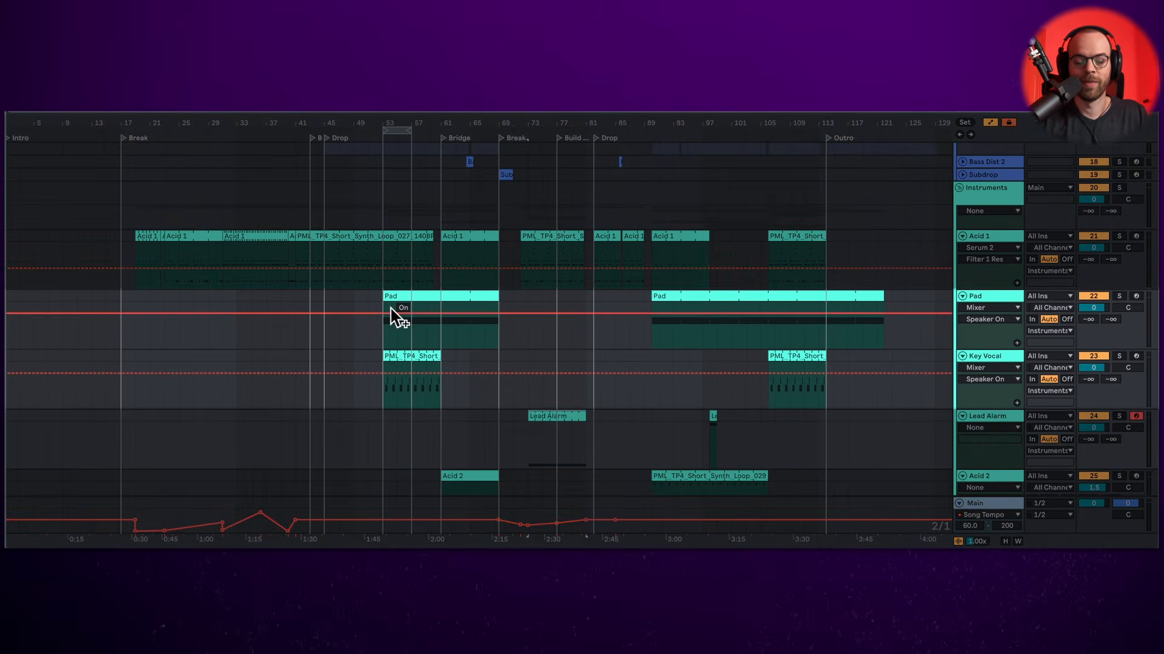
pyautogui.click(554, 415)
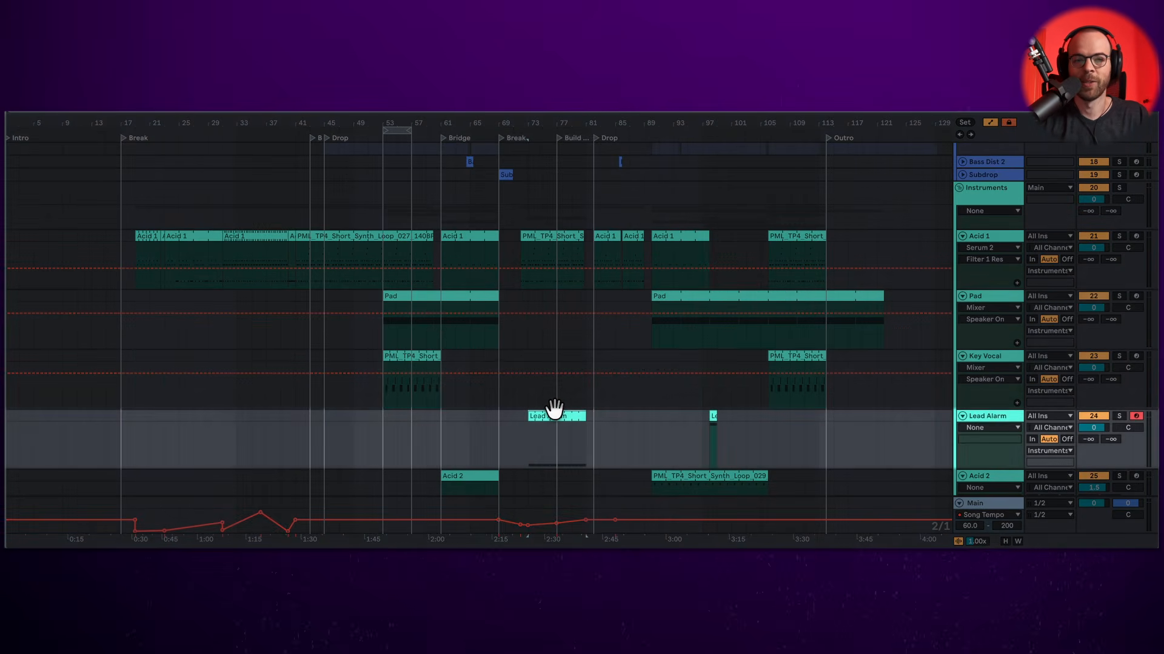
# Examine the Acid 1 clip in the Bridge and the Lead Hard clip in the second Drop
pyautogui.scroll(-3, 512, 402)
pyautogui.click(472, 387)
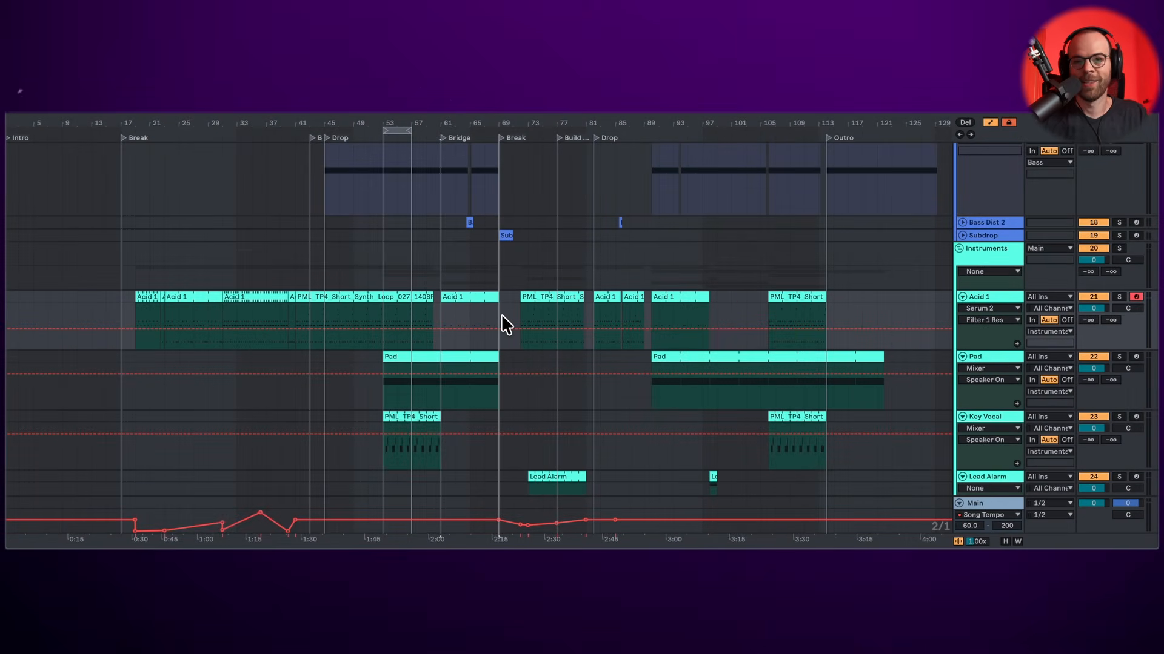
pyautogui.scroll(-6, 637, 382)
pyautogui.click(728, 417)
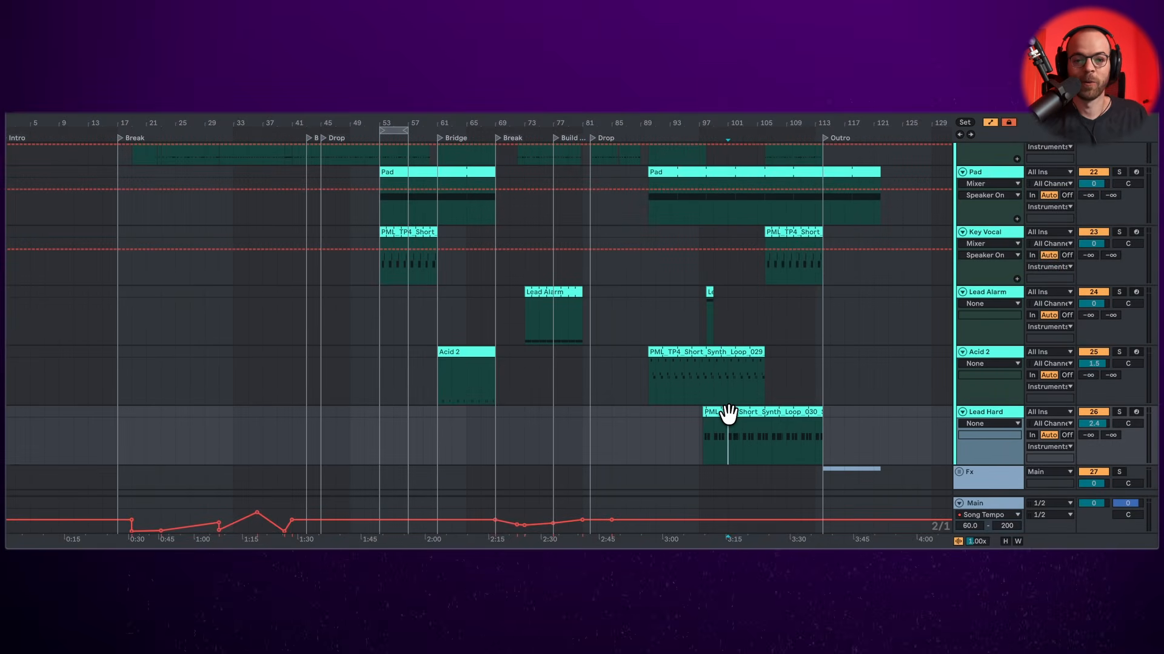
# Play the second Drop from the Key Vocal clip at bar 105 and examine the instrument tracks sounding there
pyautogui.scroll(3, 727, 410)
pyautogui.click(770, 332)
pyautogui.click(771, 340)
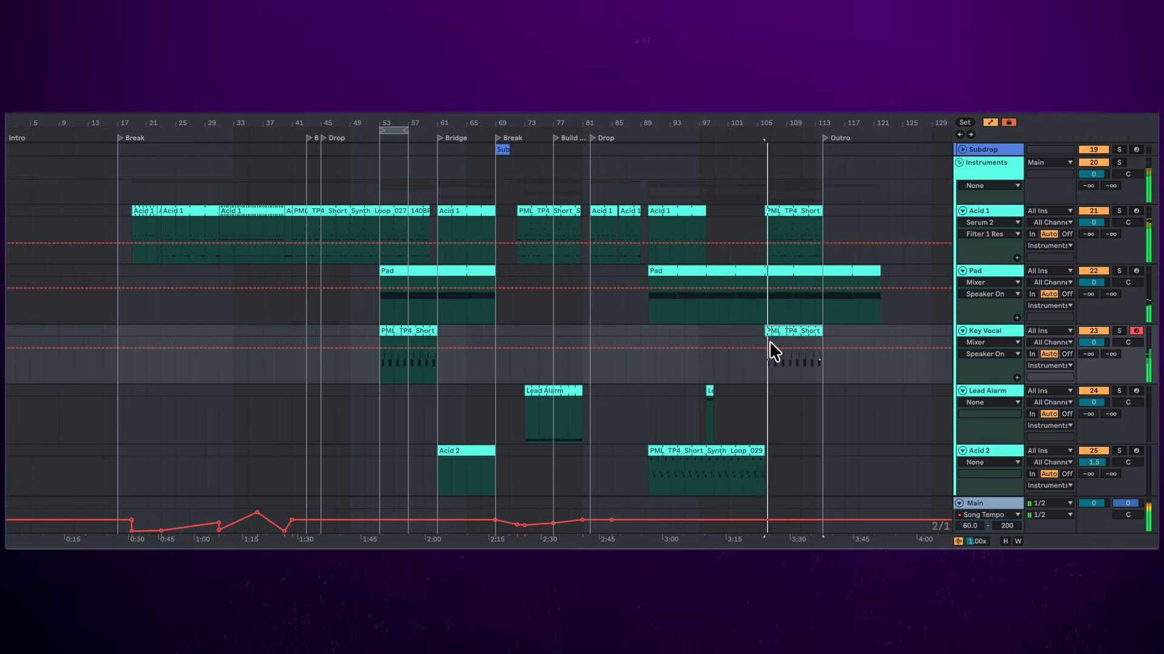
pyautogui.scroll(-2, 769, 341)
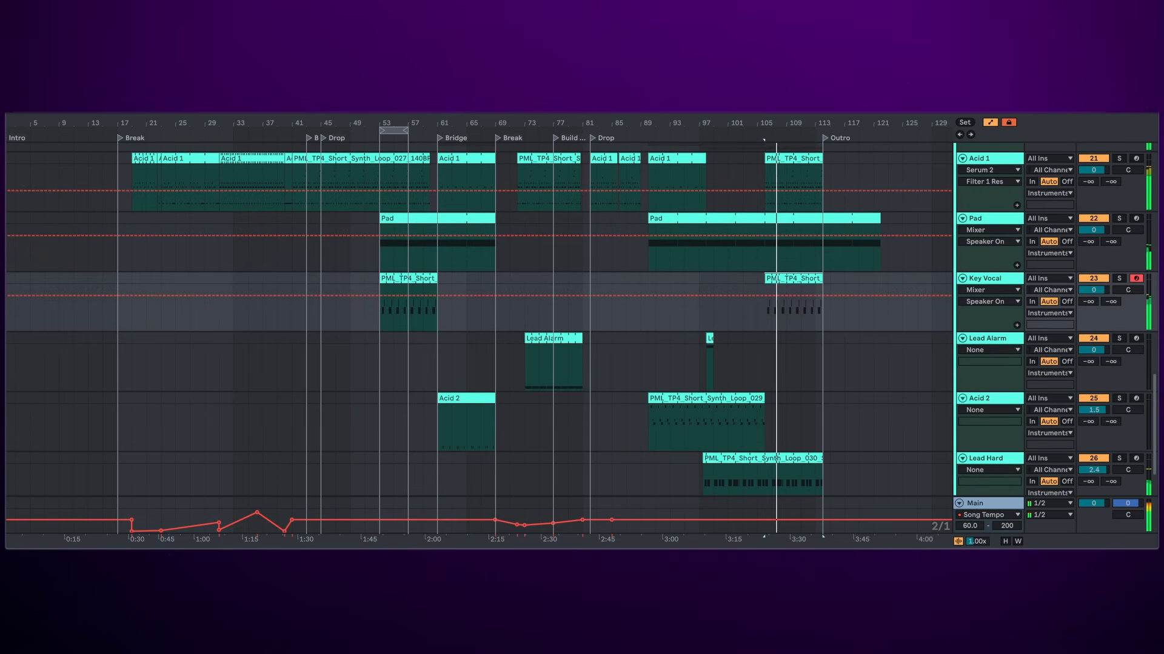